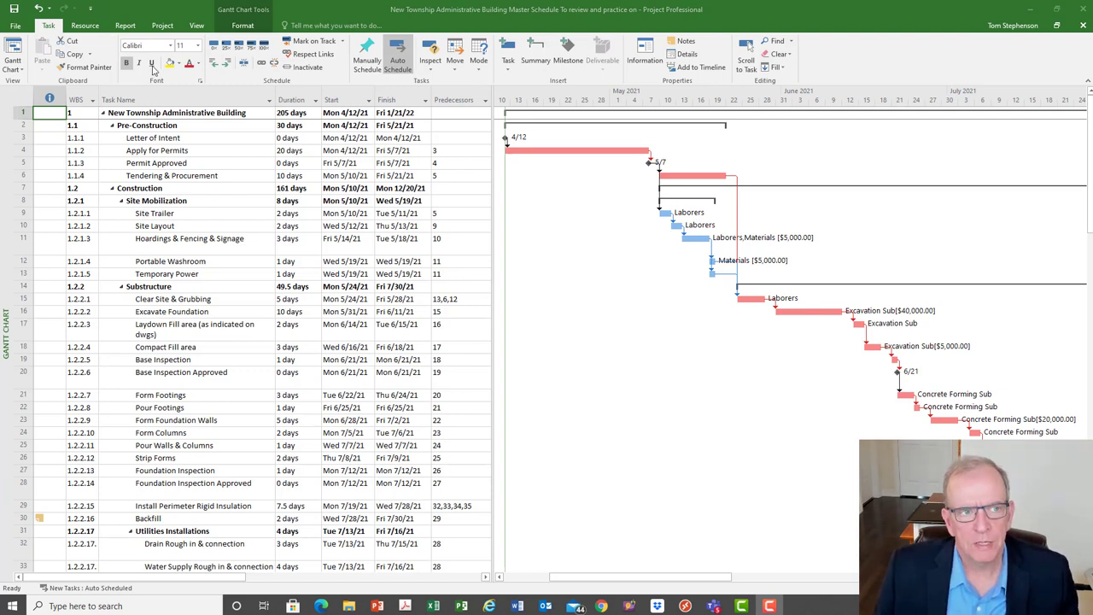
- Switch the Gantt chart's task table from Entry to the Variance table
{"action": "left_click", "coordinate": [164, 29]}
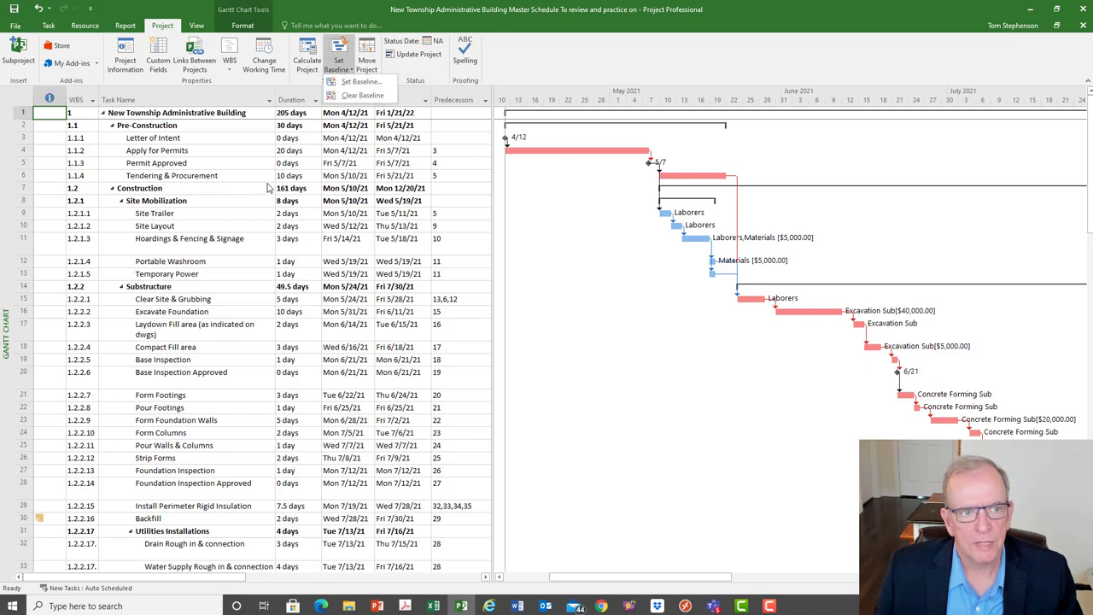
{"action": "left_click", "coordinate": [16, 95]}
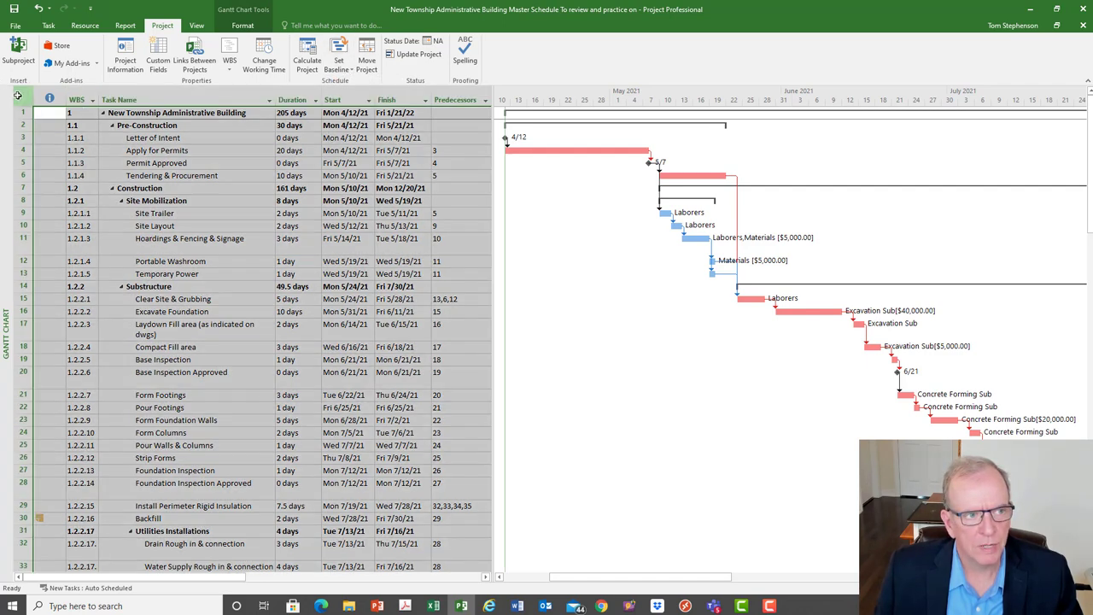
{"action": "right_click", "coordinate": [17, 95]}
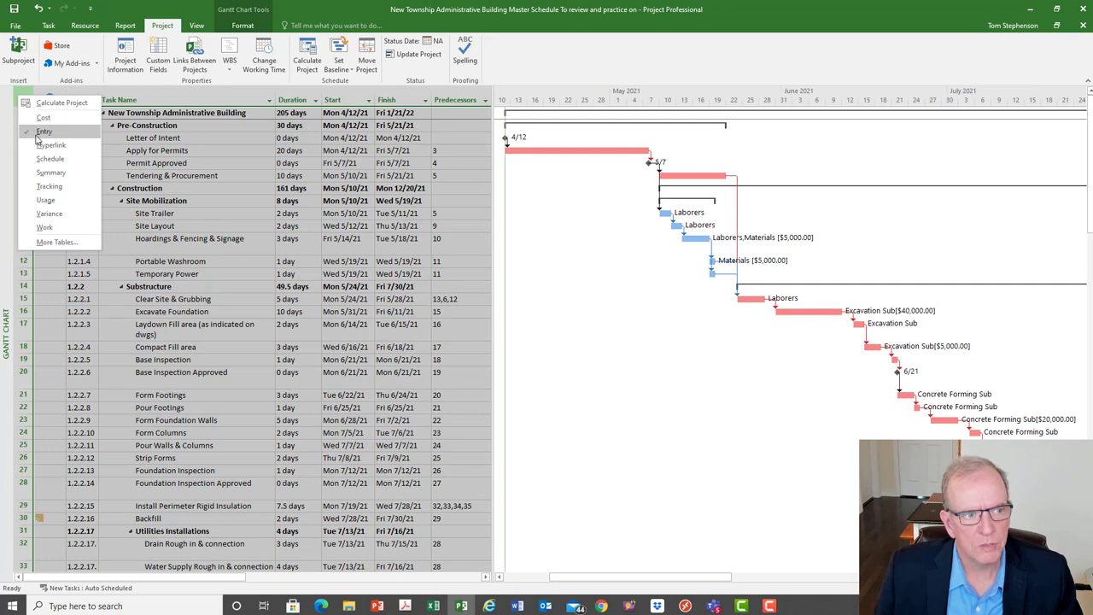
{"action": "left_click", "coordinate": [48, 217]}
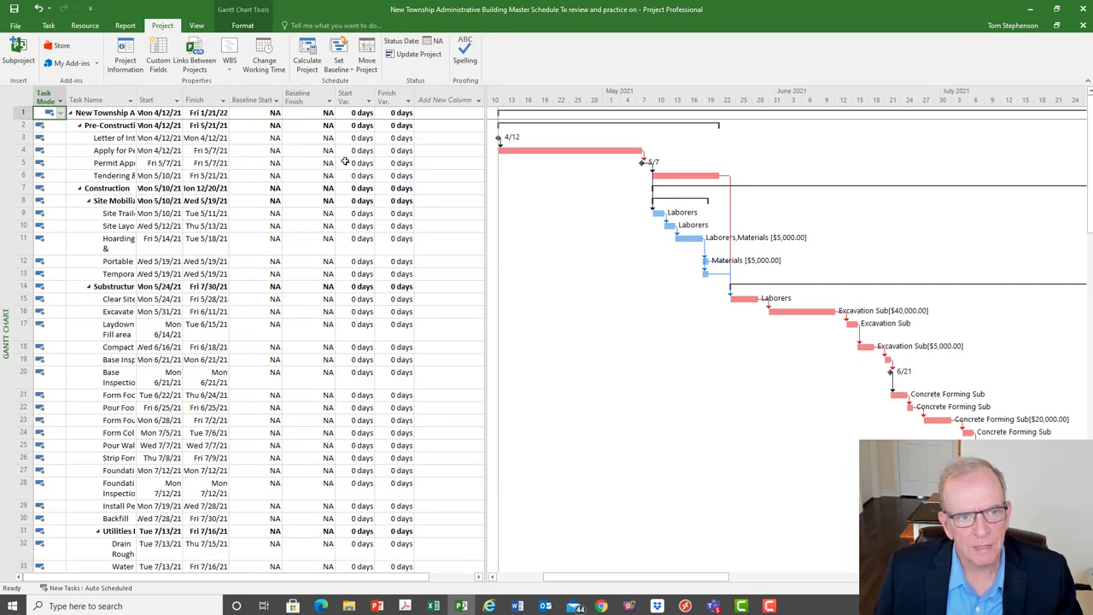
- Set the Baseline for the entire project and compare the scheduled start and finish dates with the baseline dates
{"action": "left_click", "coordinate": [339, 70]}
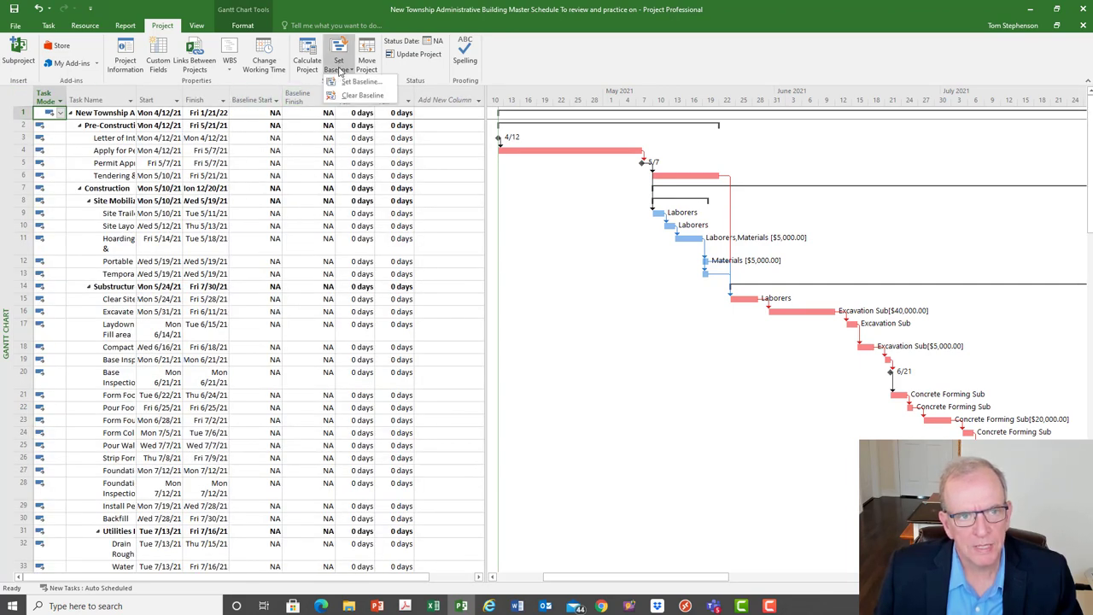
{"action": "left_click", "coordinate": [357, 81]}
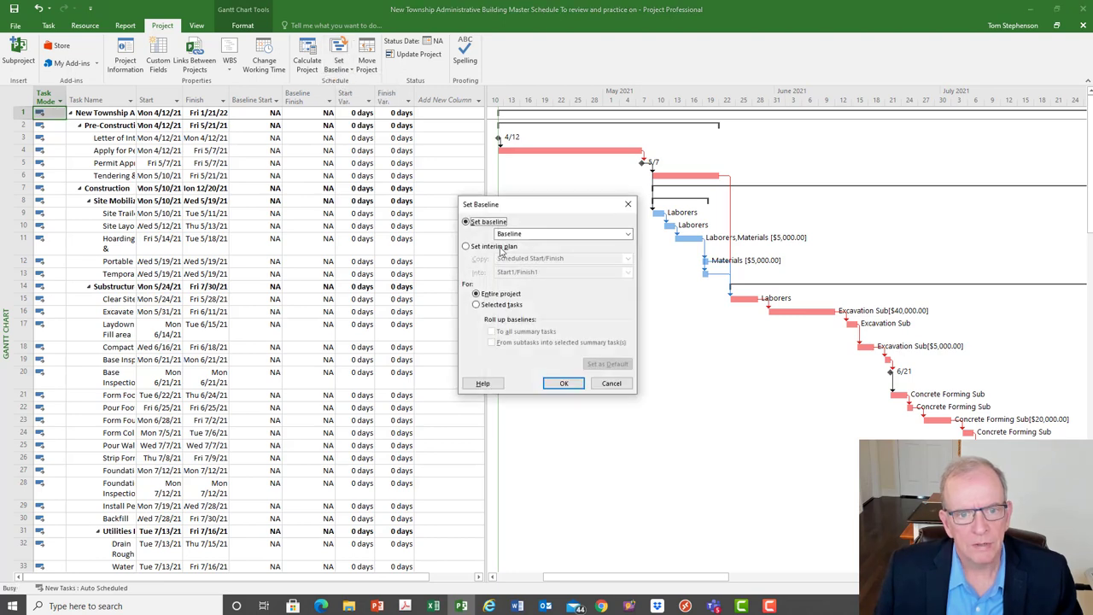
{"action": "left_click", "coordinate": [562, 384]}
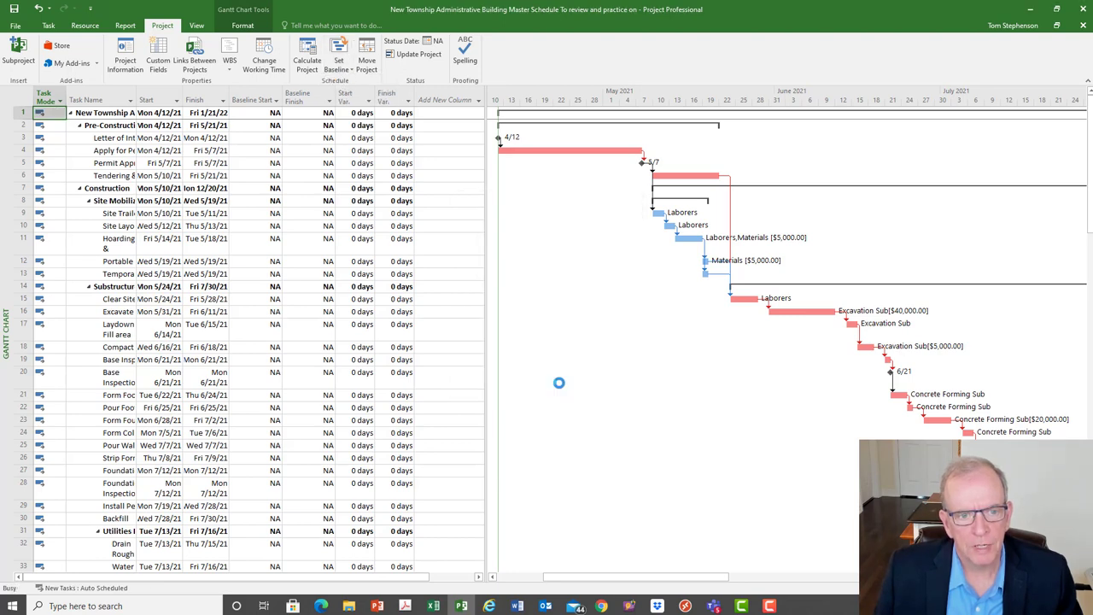
{"action": "left_click", "coordinate": [143, 97]}
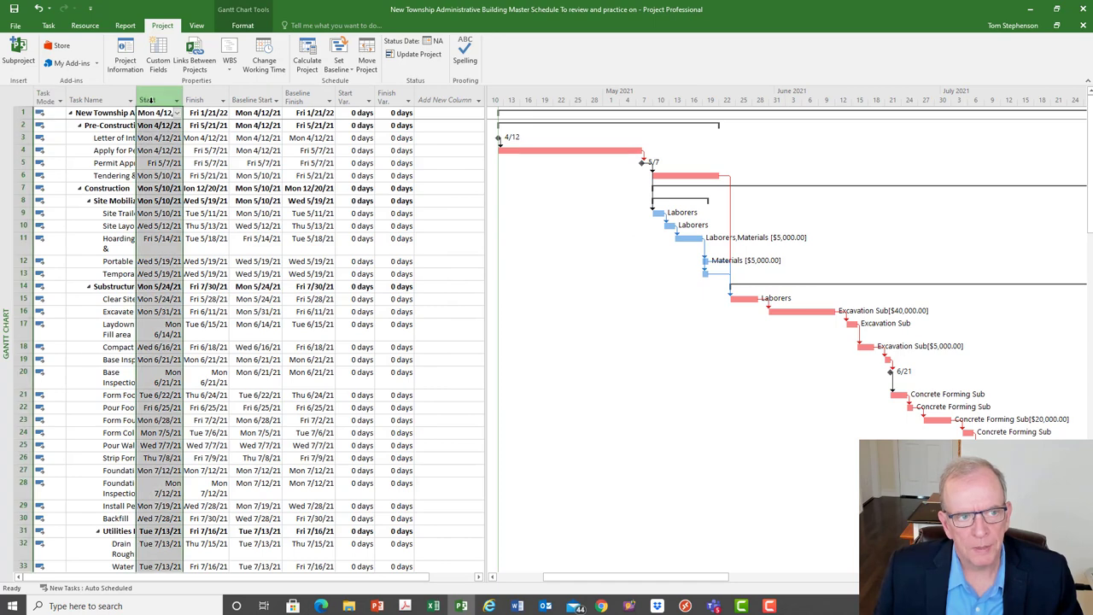
{"action": "left_click", "coordinate": [251, 96]}
{"action": "left_click", "coordinate": [199, 97]}
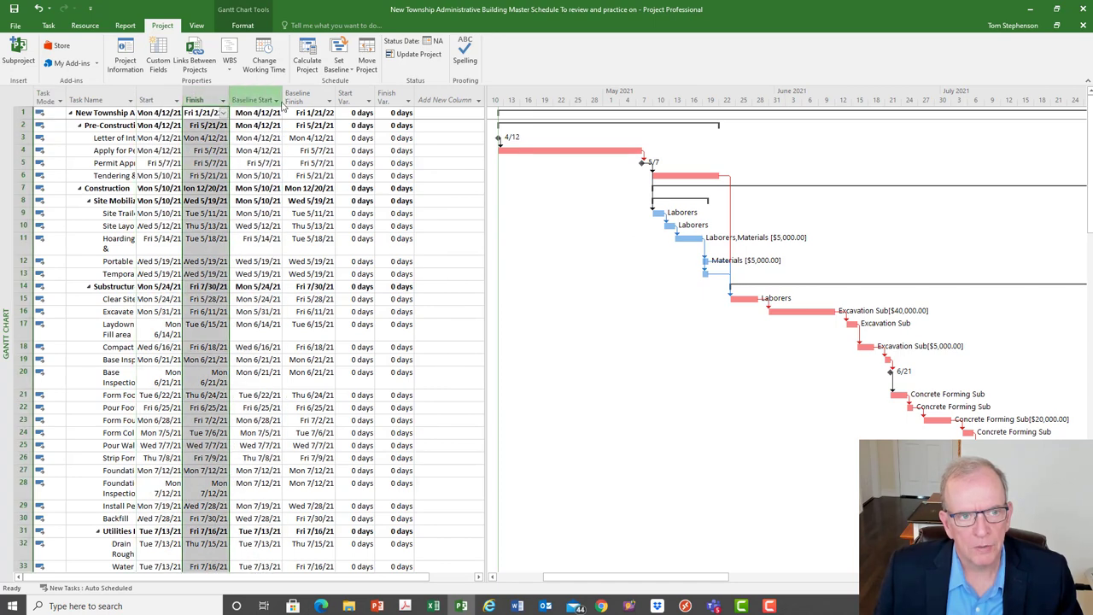
{"action": "left_click", "coordinate": [298, 95]}
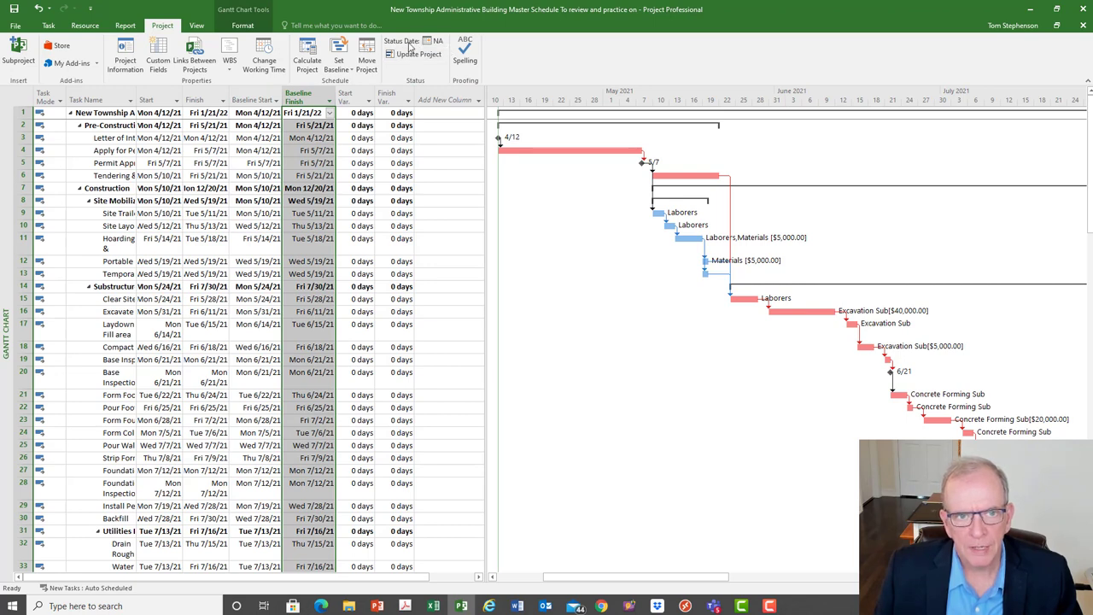
{"action": "left_click", "coordinate": [363, 201]}
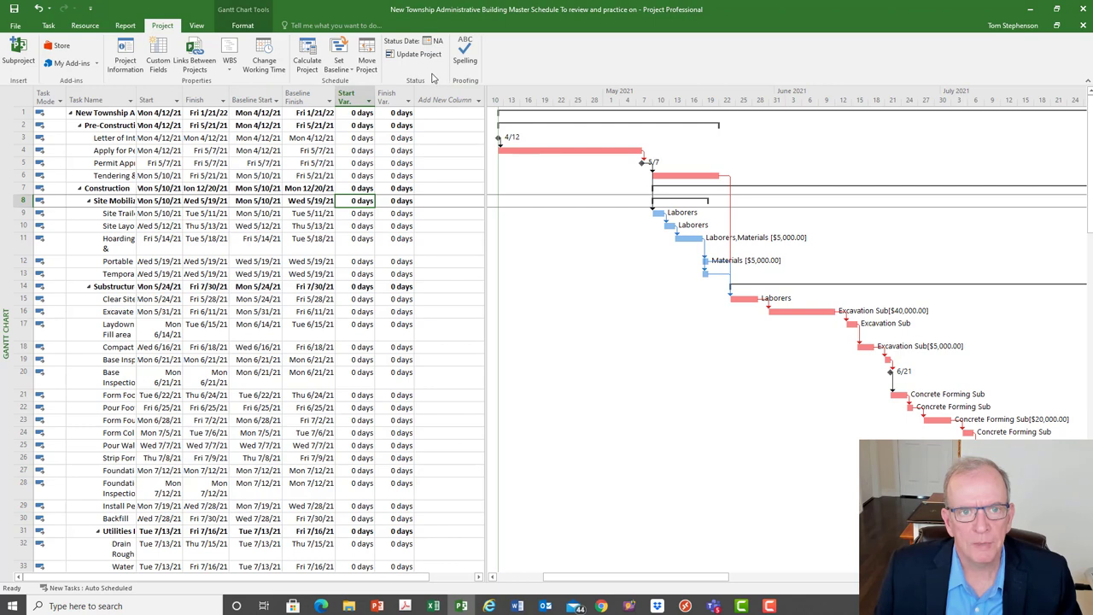
- Set the project's status date to Fri 5/21/21
{"action": "left_click", "coordinate": [424, 41]}
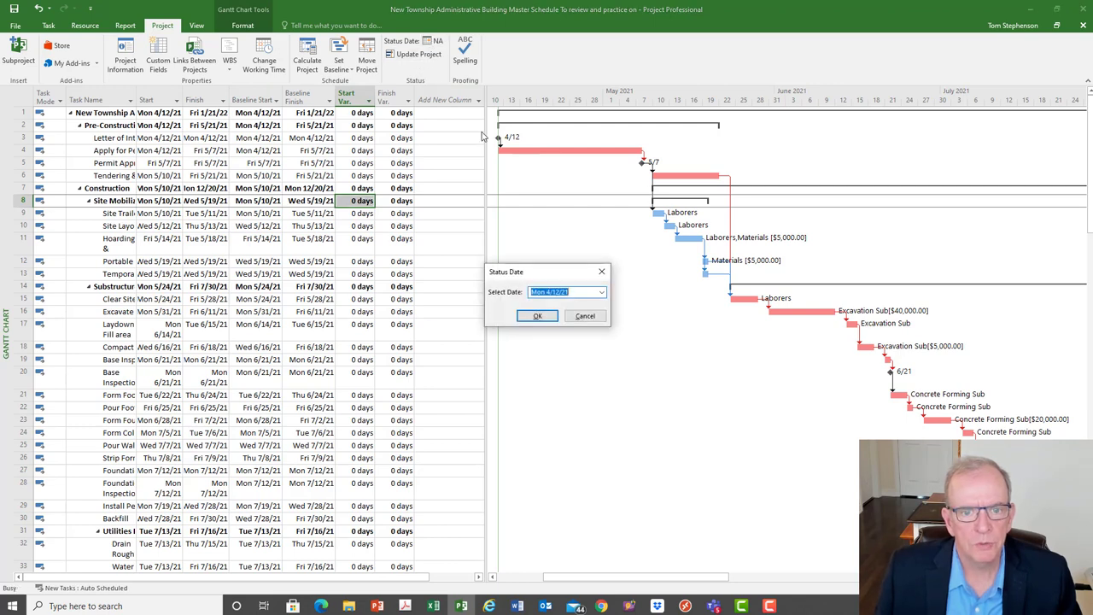
{"action": "left_click", "coordinate": [603, 294]}
{"action": "left_click", "coordinate": [600, 305]}
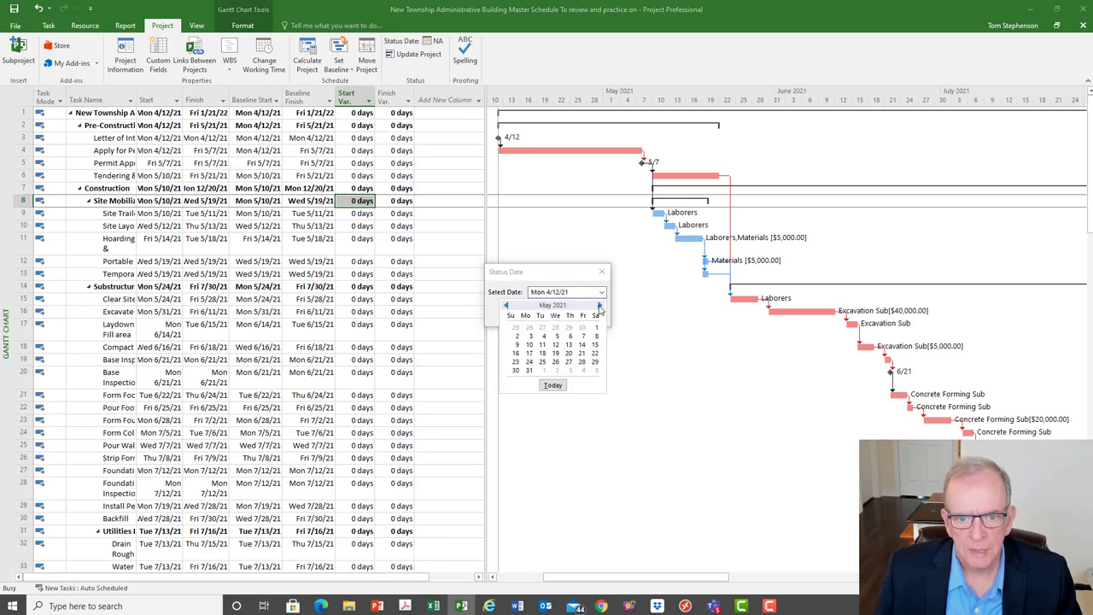
{"action": "left_click", "coordinate": [582, 353]}
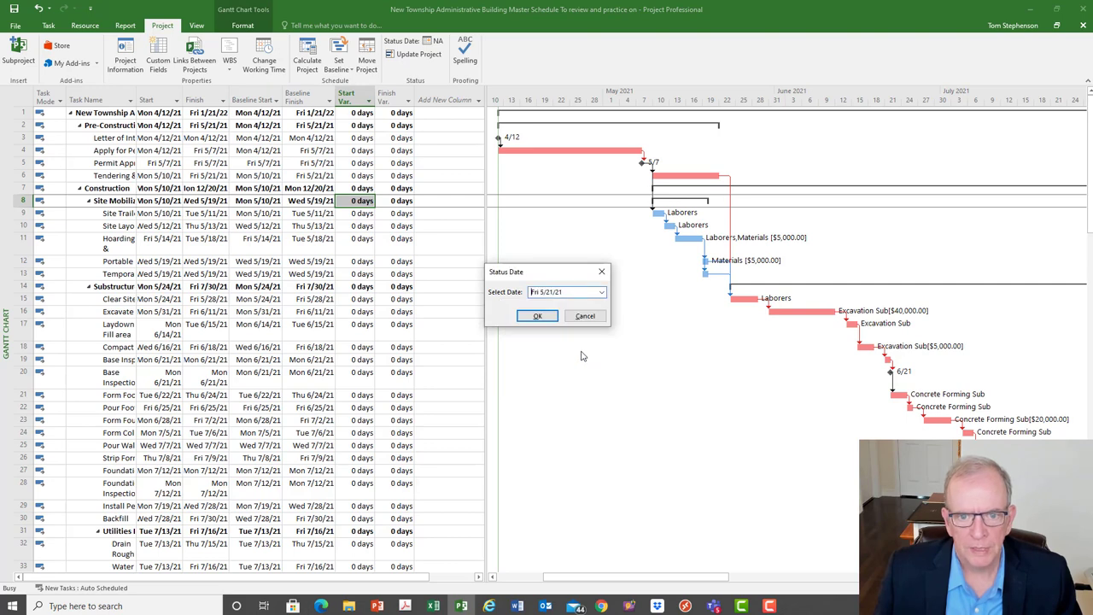
{"action": "left_click", "coordinate": [539, 317]}
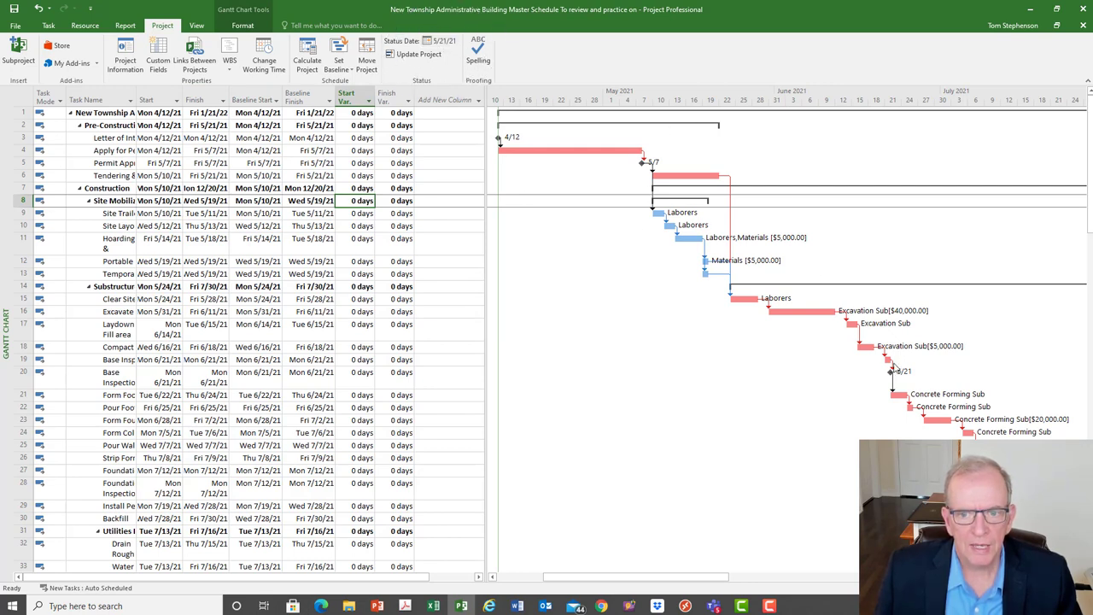
- Format the Status Date gridline in the Gantt chart as a solid red line
{"action": "right_click", "coordinate": [634, 358]}
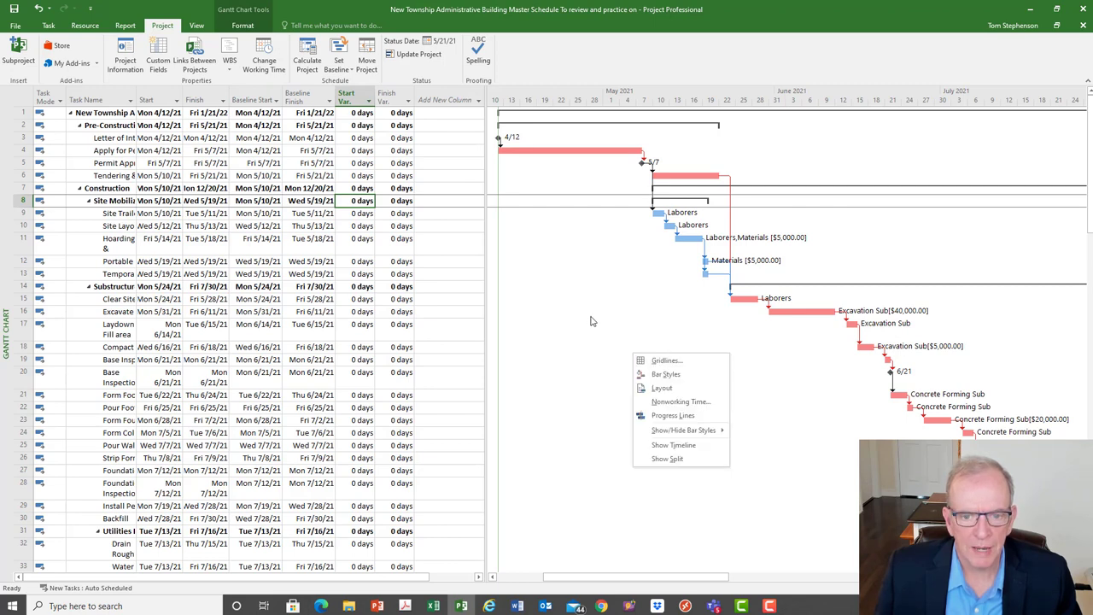
{"action": "left_click", "coordinate": [660, 364]}
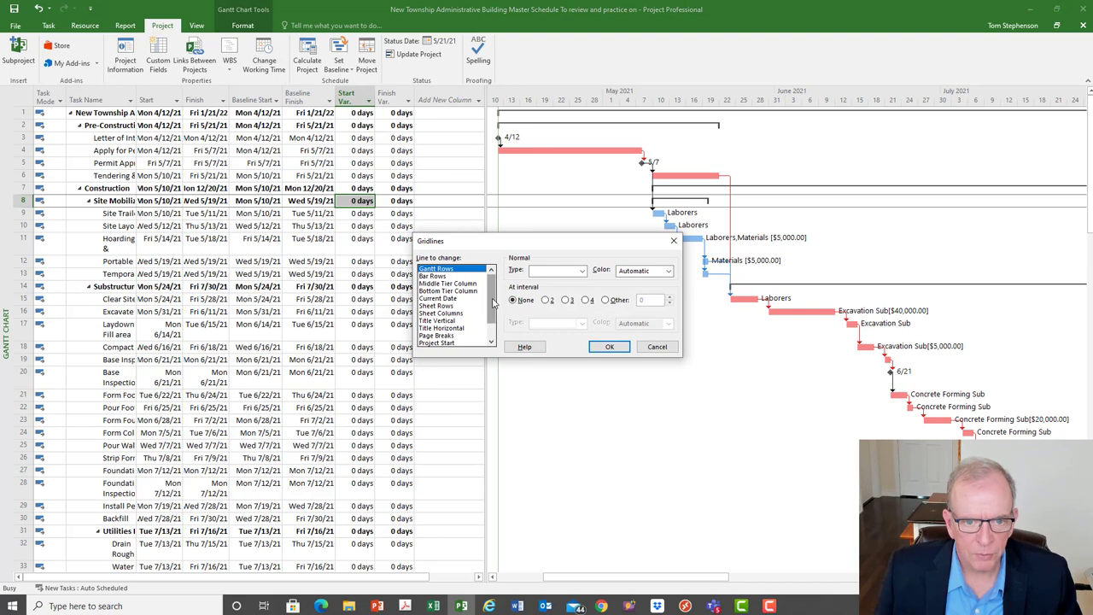
{"action": "scroll", "coordinate": [478, 316], "scroll_direction": "down", "scroll_amount": 1}
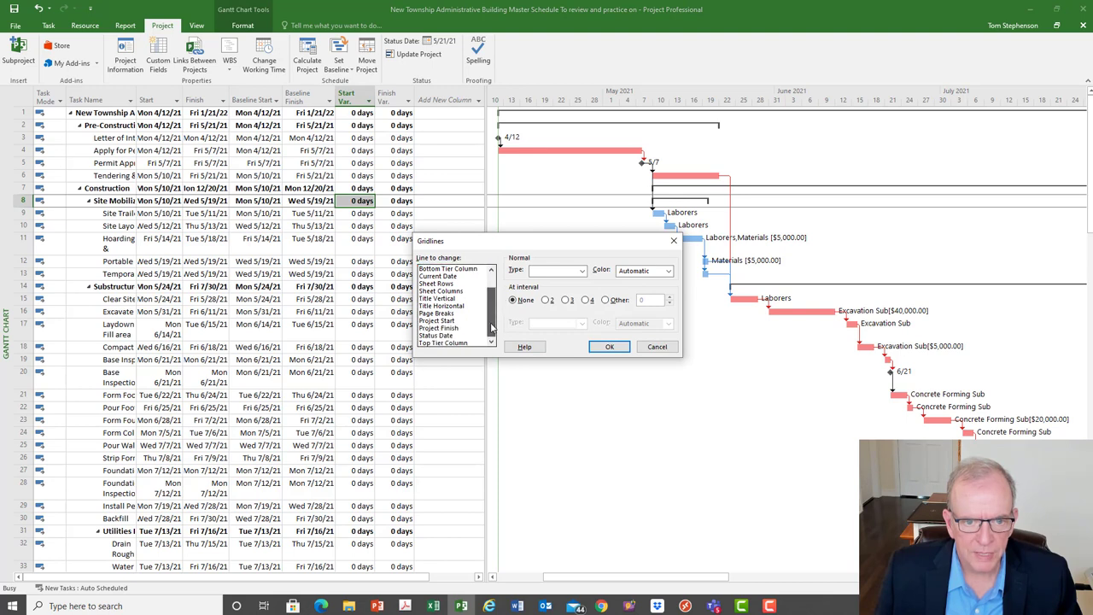
{"action": "left_click", "coordinate": [441, 336]}
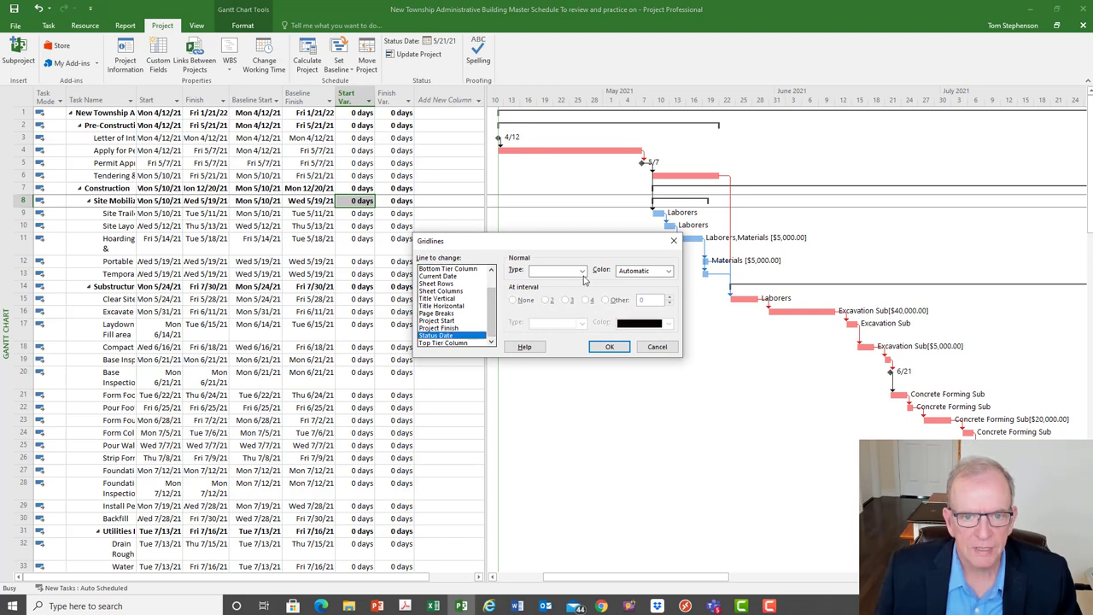
{"action": "left_click", "coordinate": [582, 272]}
{"action": "left_click", "coordinate": [568, 292]}
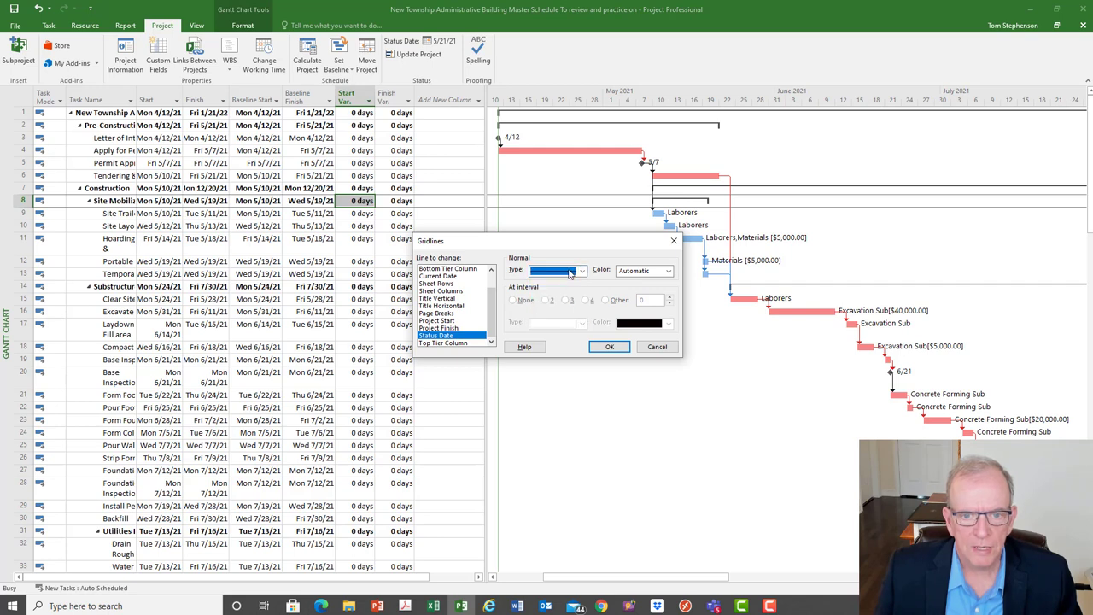
{"action": "left_click", "coordinate": [667, 271]}
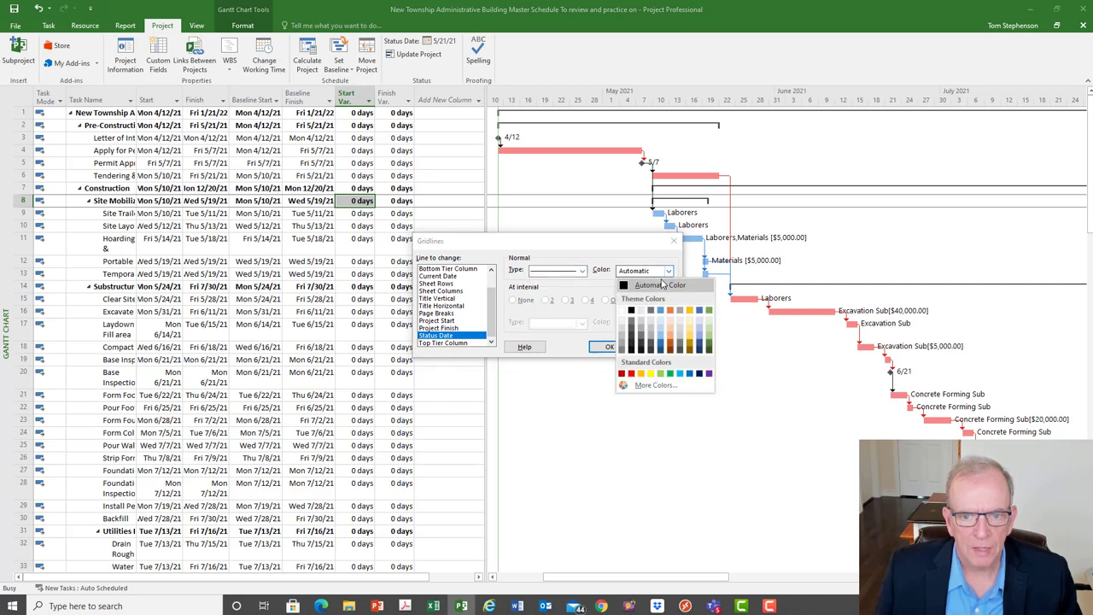
{"action": "left_click", "coordinate": [632, 375]}
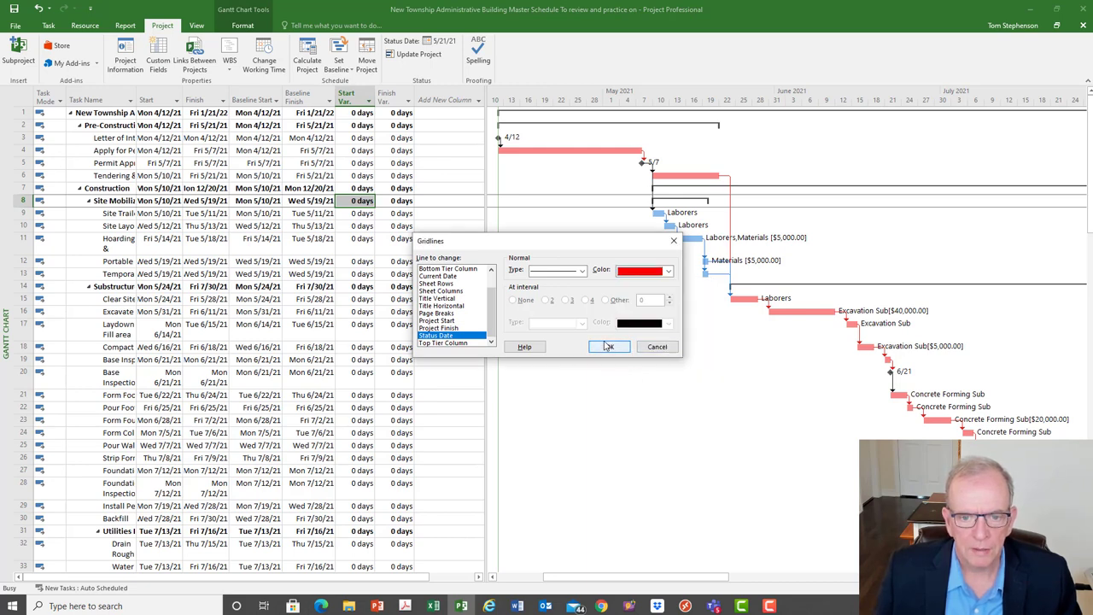
{"action": "left_click", "coordinate": [608, 347]}
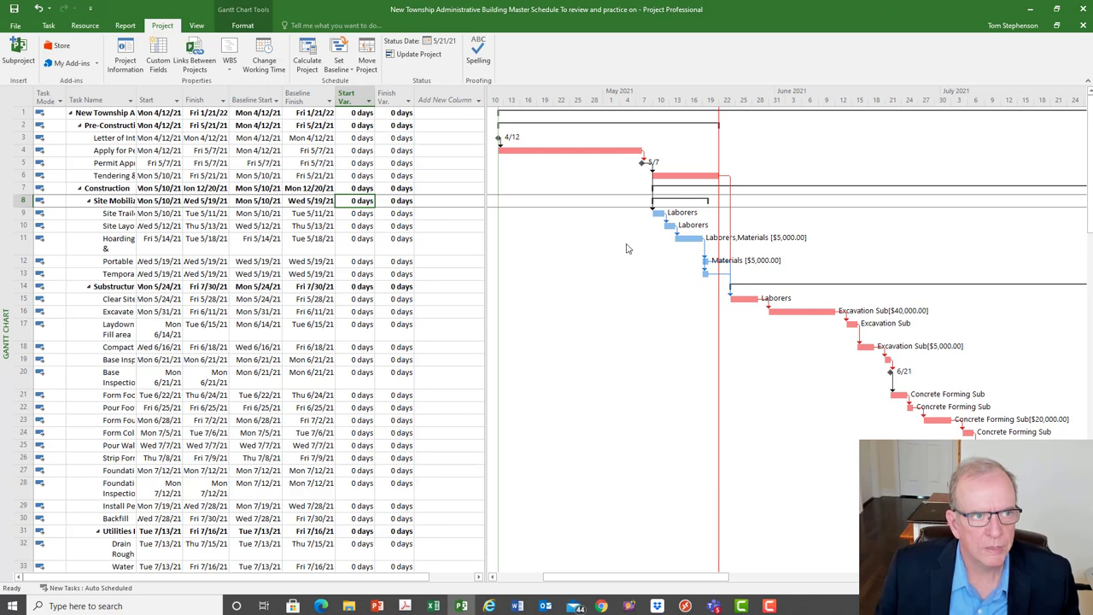
{"action": "left_click", "coordinate": [48, 27]}
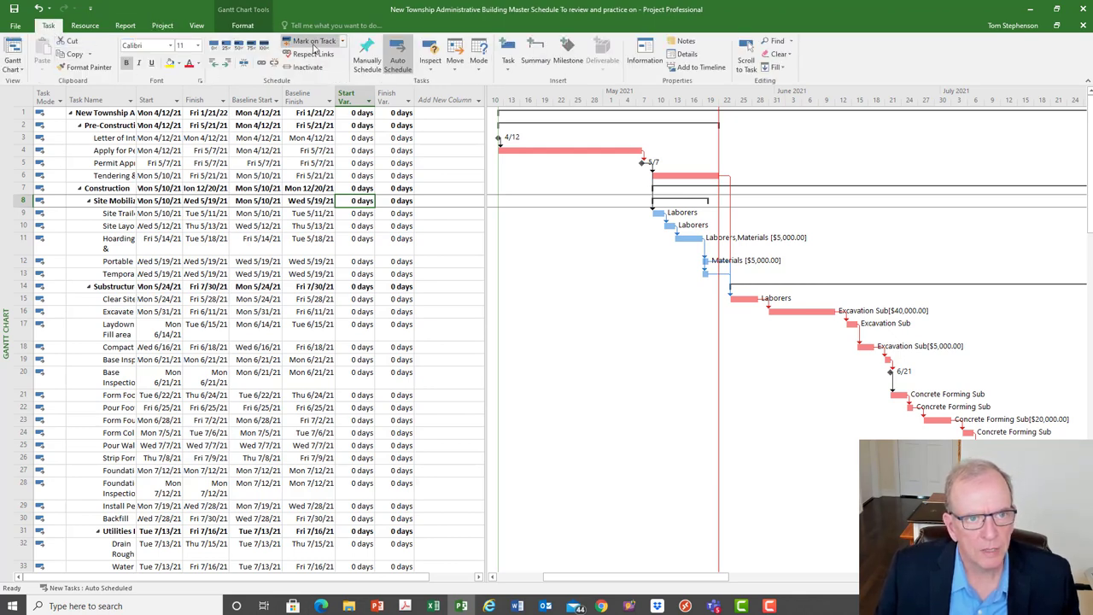
{"action": "left_click", "coordinate": [342, 41]}
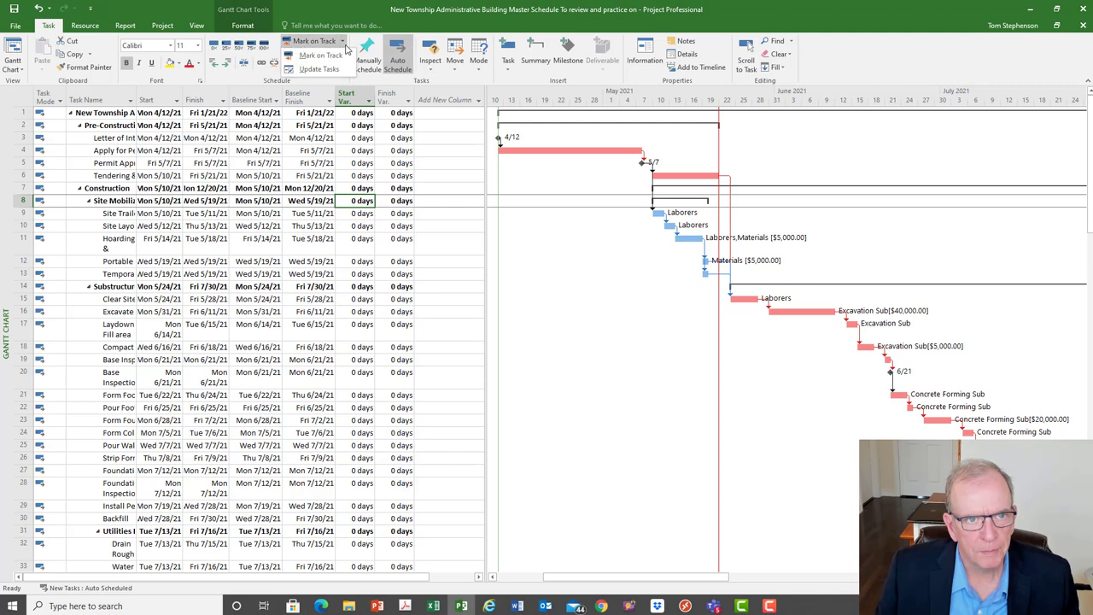
{"action": "left_click", "coordinate": [320, 70]}
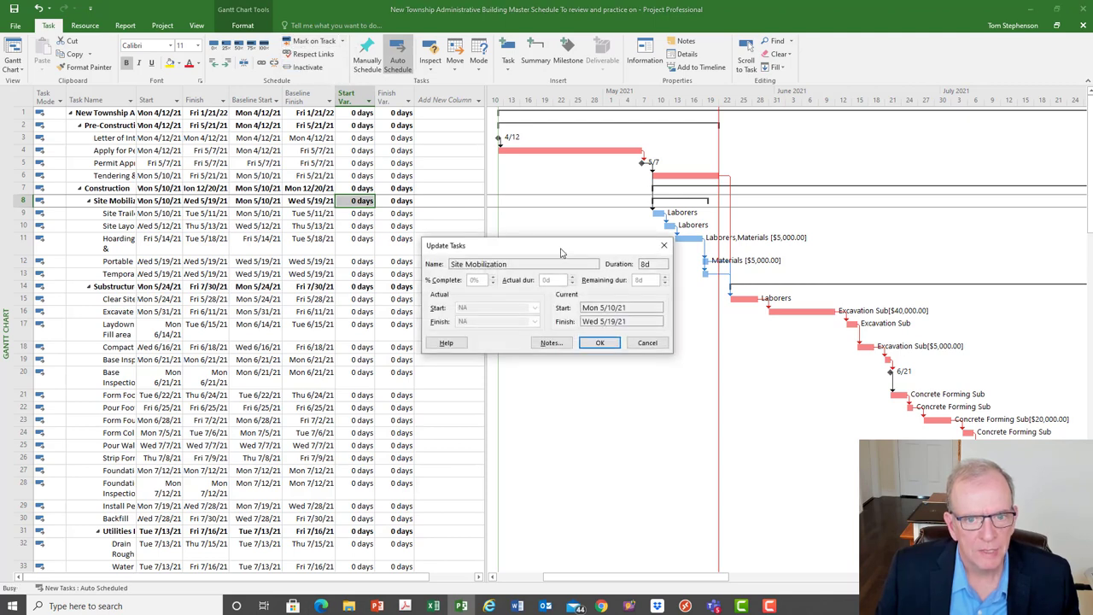
{"action": "left_click_drag", "start_coordinate": [561, 252], "coordinate": [666, 335]}
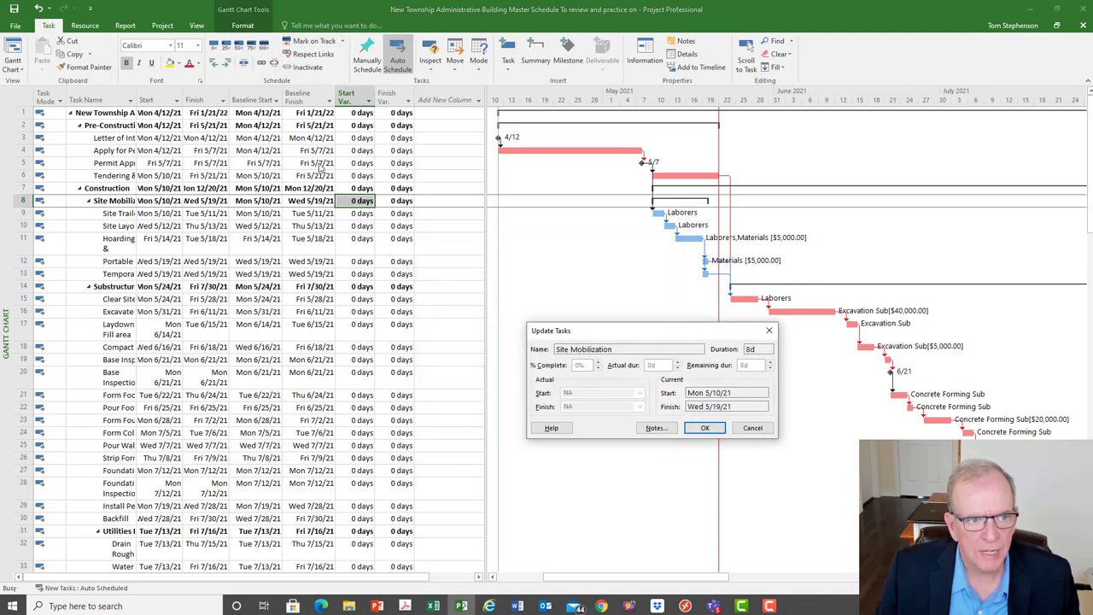
{"action": "left_click", "coordinate": [149, 151]}
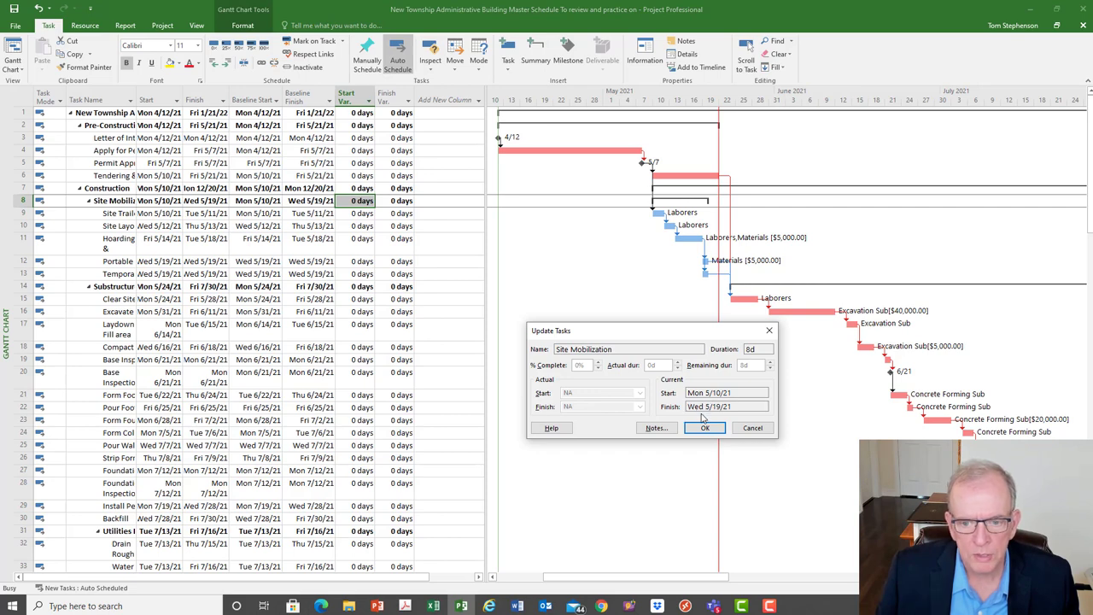
{"action": "left_click", "coordinate": [769, 333]}
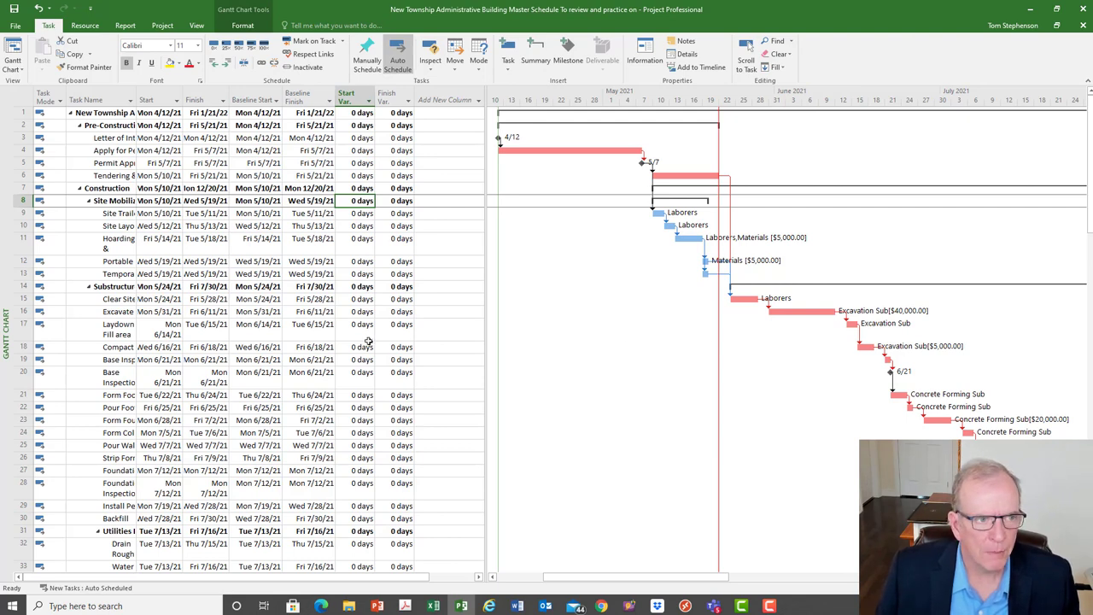
- Switch the task table to the Tracking table and select the actual start of the Apply for Permits task
{"action": "right_click", "coordinate": [23, 99]}
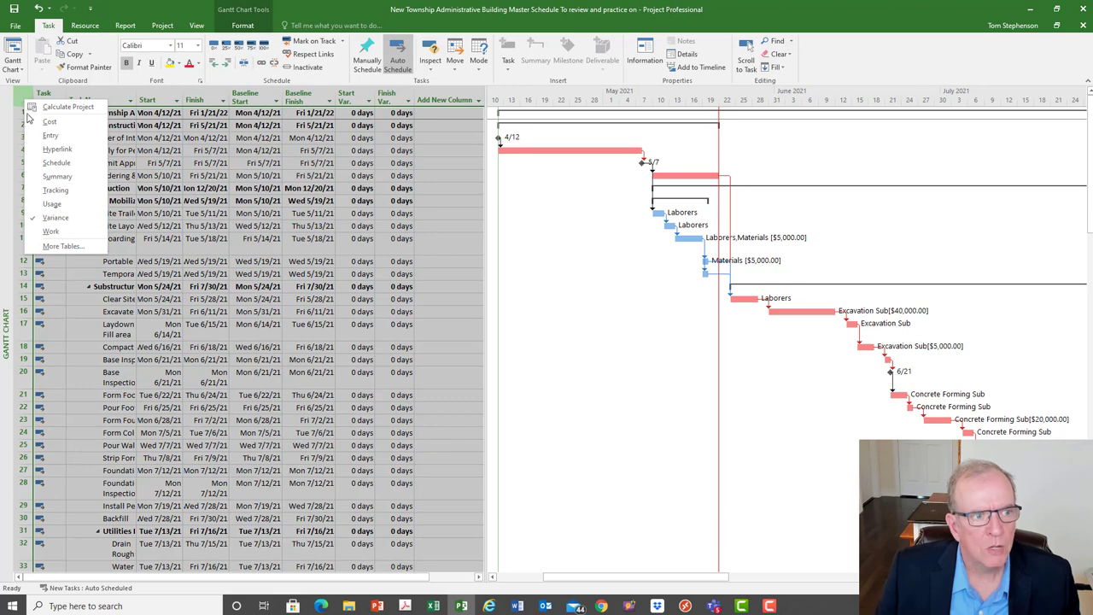
{"action": "left_click", "coordinate": [14, 96]}
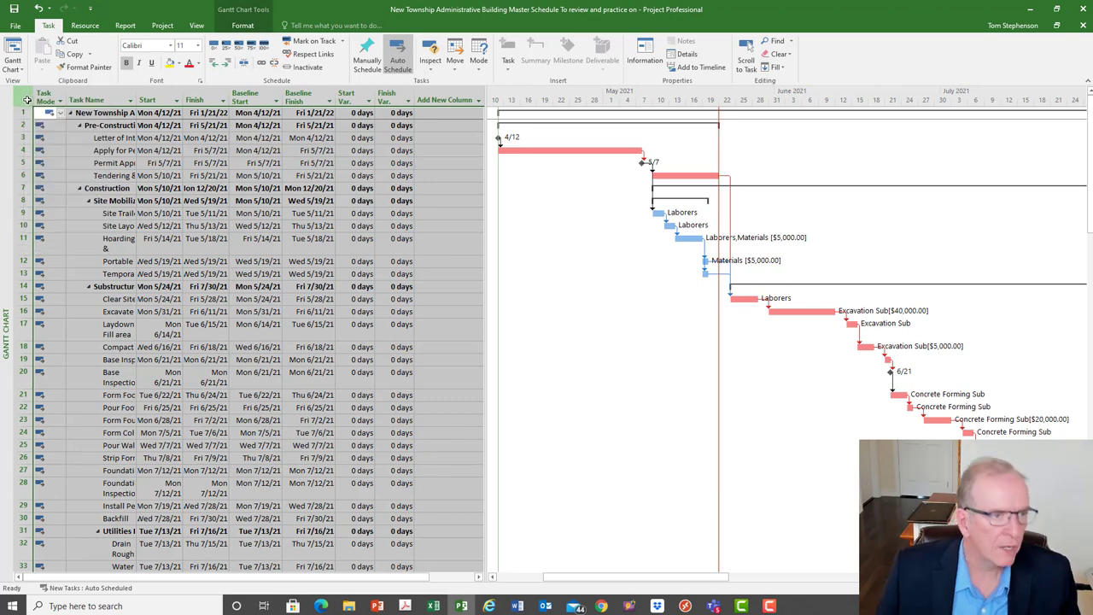
{"action": "right_click", "coordinate": [26, 100]}
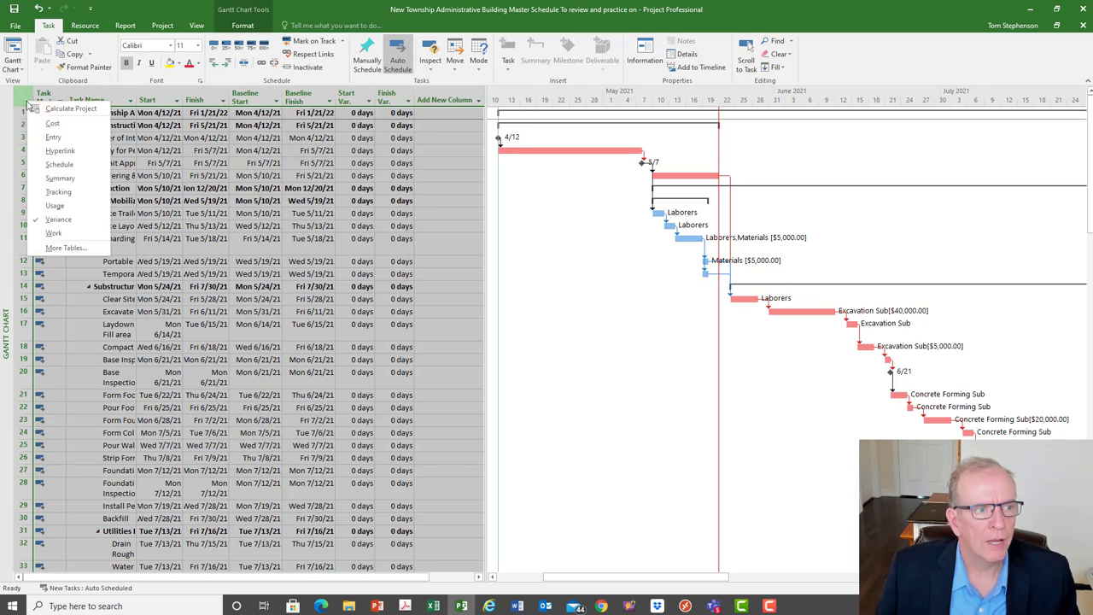
{"action": "left_click", "coordinate": [58, 193]}
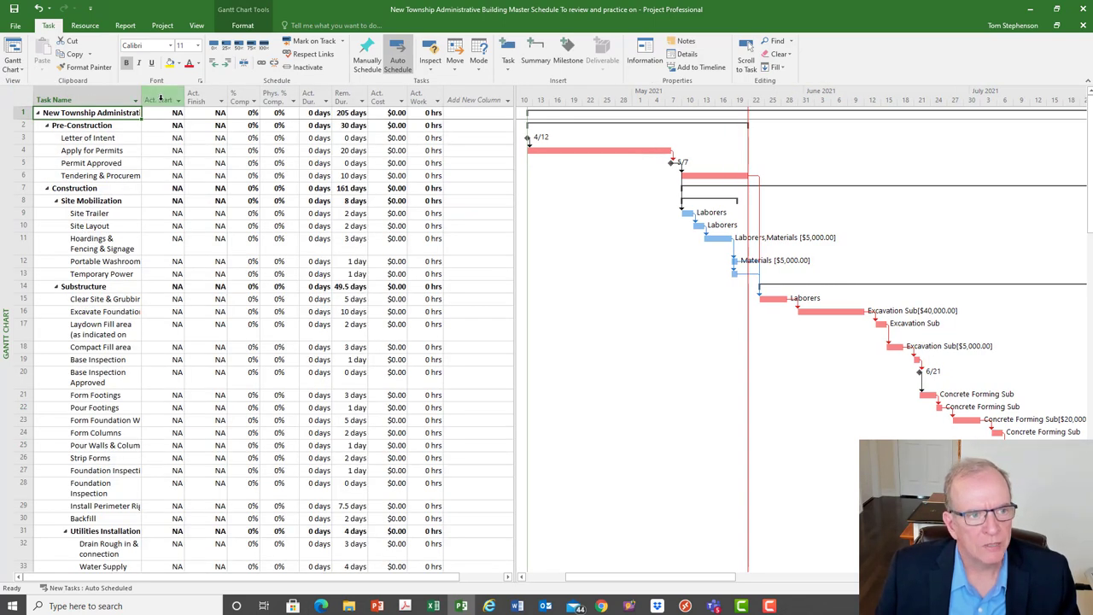
{"action": "left_click", "coordinate": [172, 139]}
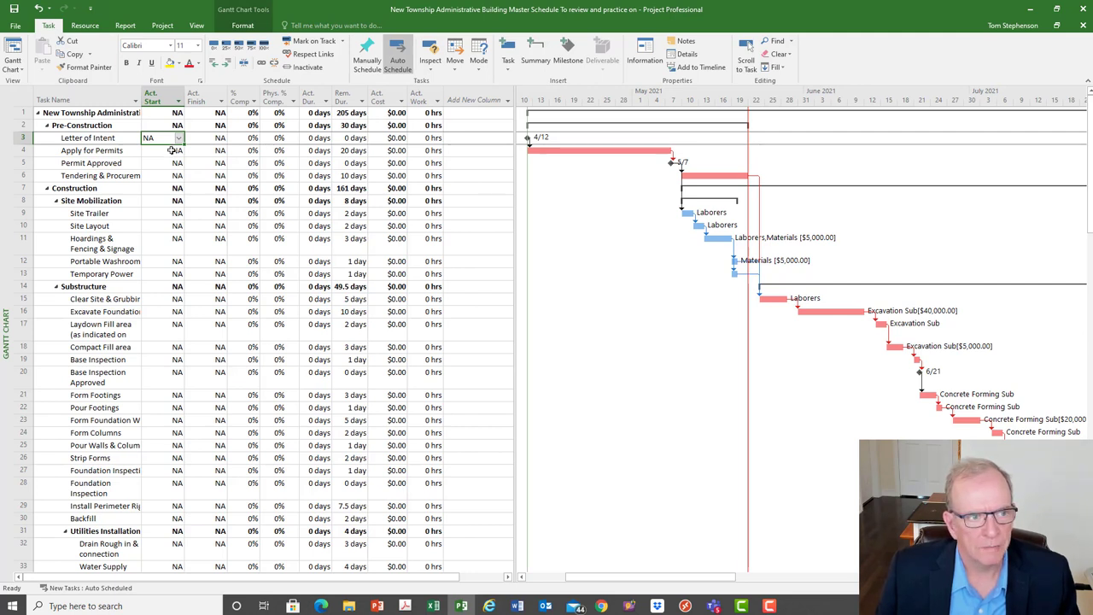
{"action": "left_click", "coordinate": [173, 150]}
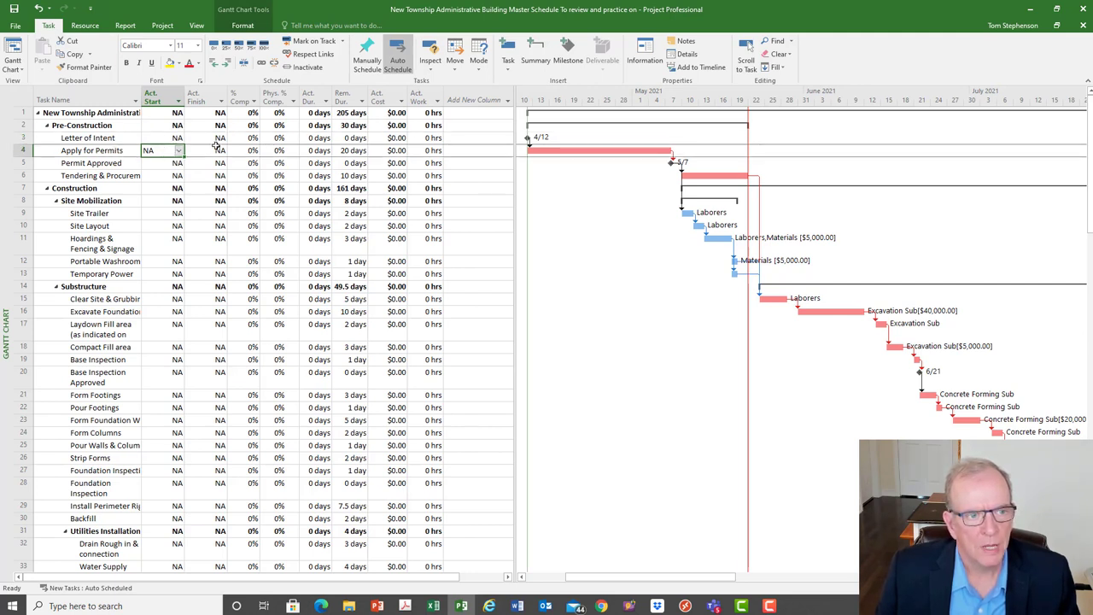
- Insert a Duration column ahead of the Actual Start column in the Tracking table
{"action": "left_click", "coordinate": [167, 96]}
{"action": "right_click", "coordinate": [168, 97]}
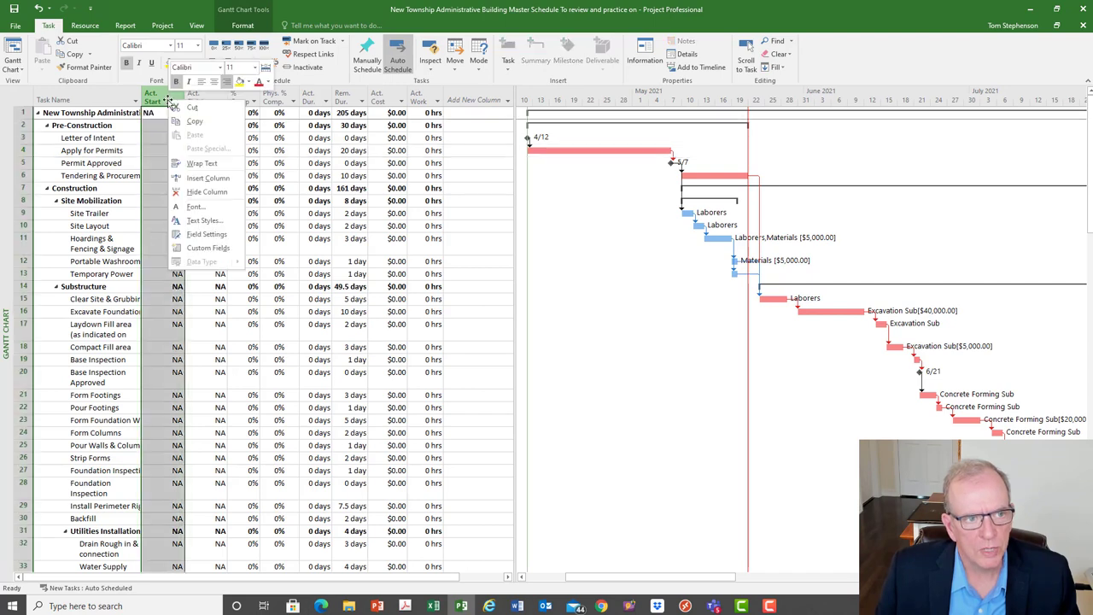
{"action": "left_click", "coordinate": [199, 179]}
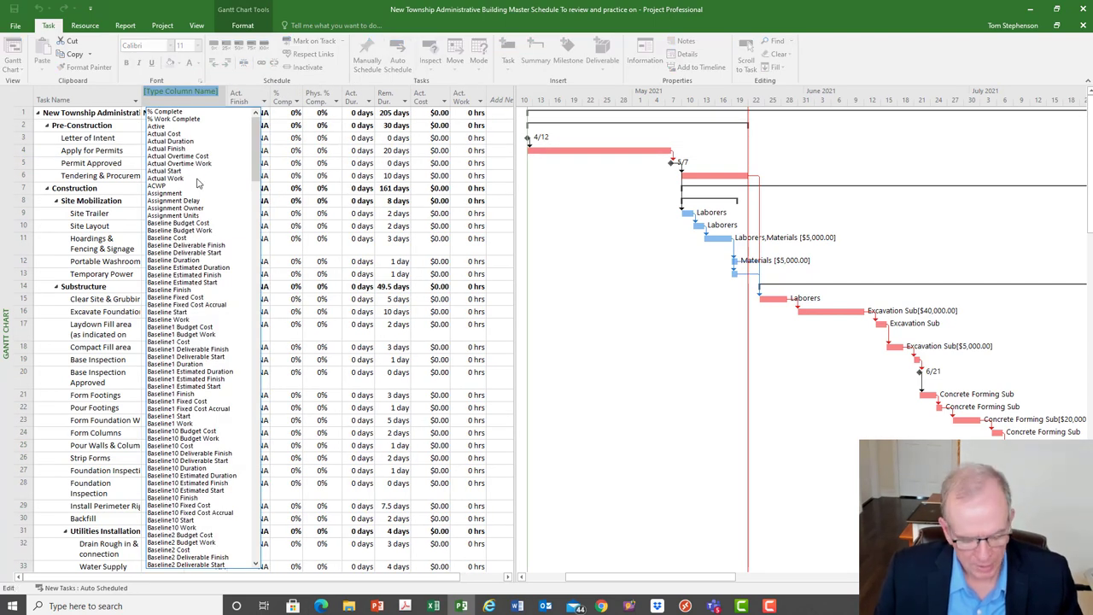
{"action": "type", "text": "date1"}
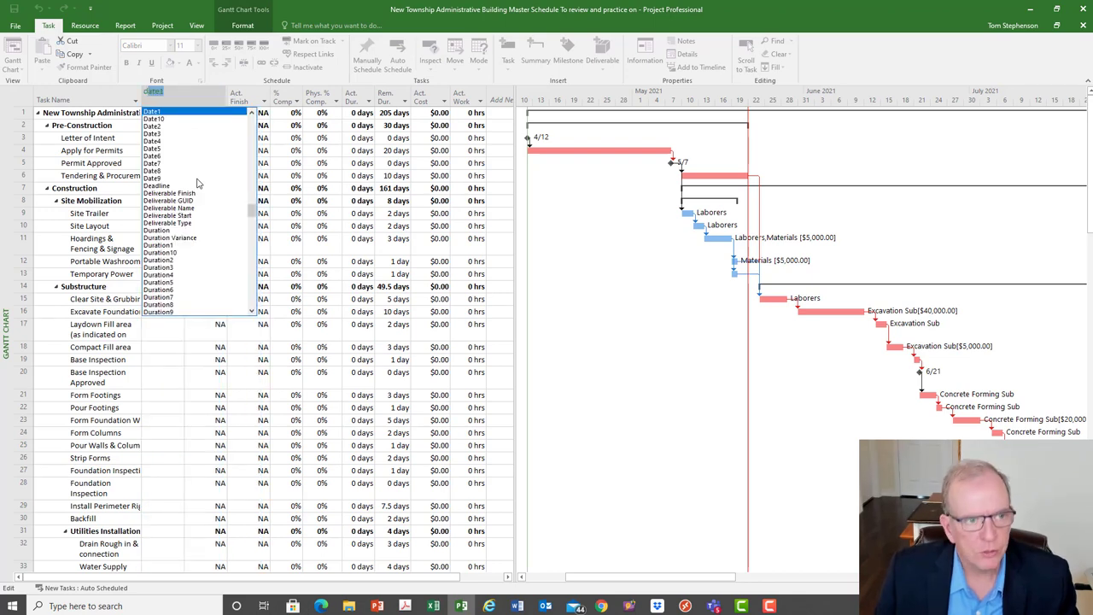
{"action": "left_click", "coordinate": [165, 231]}
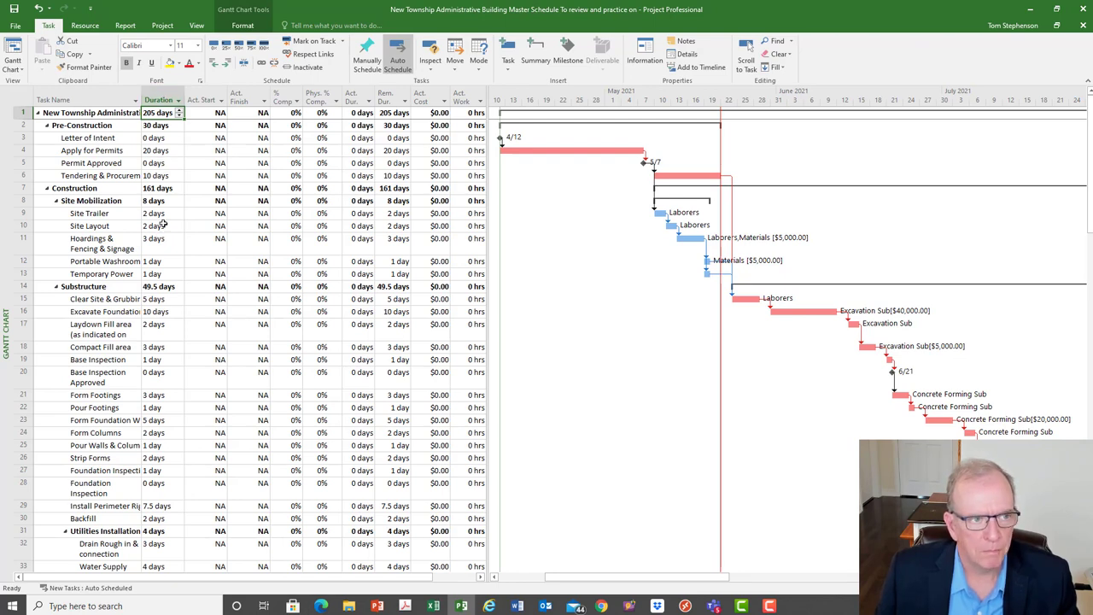
{"action": "right_click", "coordinate": [28, 109]}
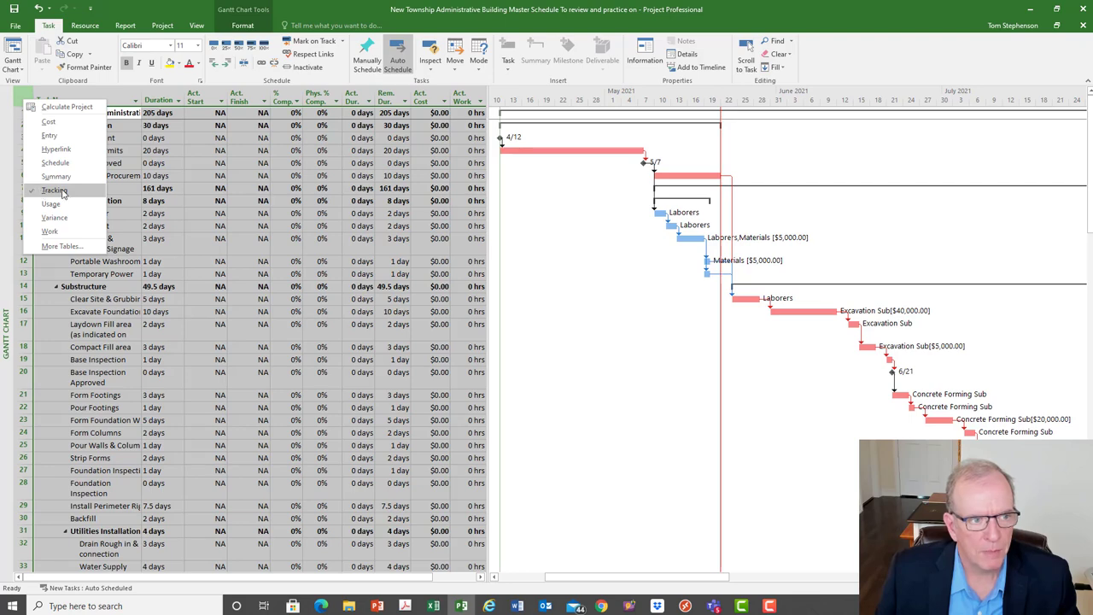
{"action": "left_click", "coordinate": [184, 191]}
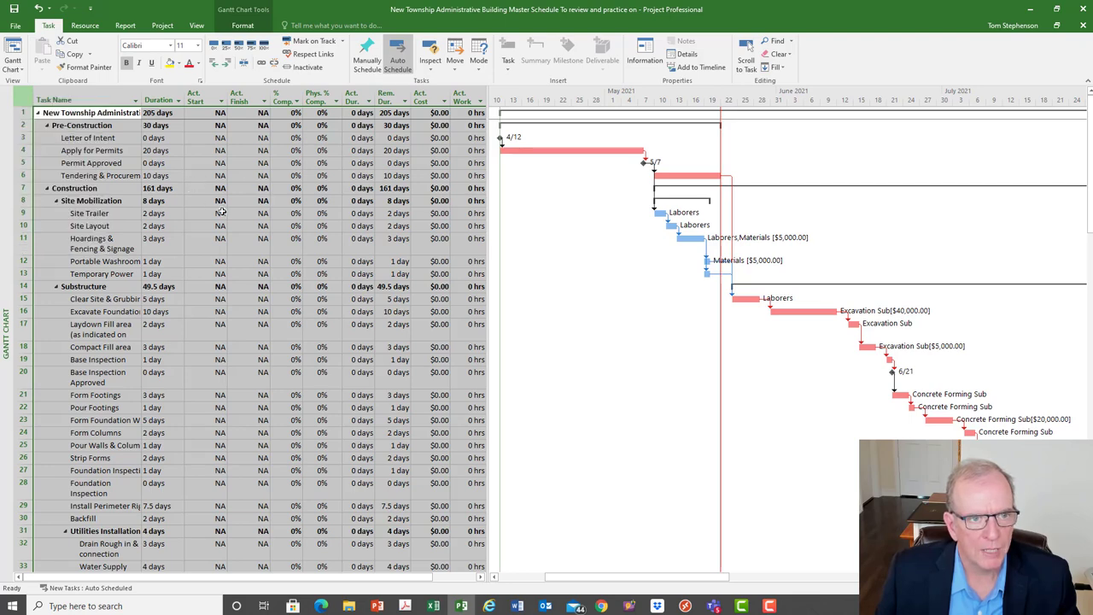
- Set the Apply for Permits task's duration to 23 days and mark the task 100% complete
{"action": "left_click", "coordinate": [175, 151]}
{"action": "left_click", "coordinate": [180, 147]}
{"action": "left_click", "coordinate": [179, 147]}
{"action": "left_click", "coordinate": [179, 148]}
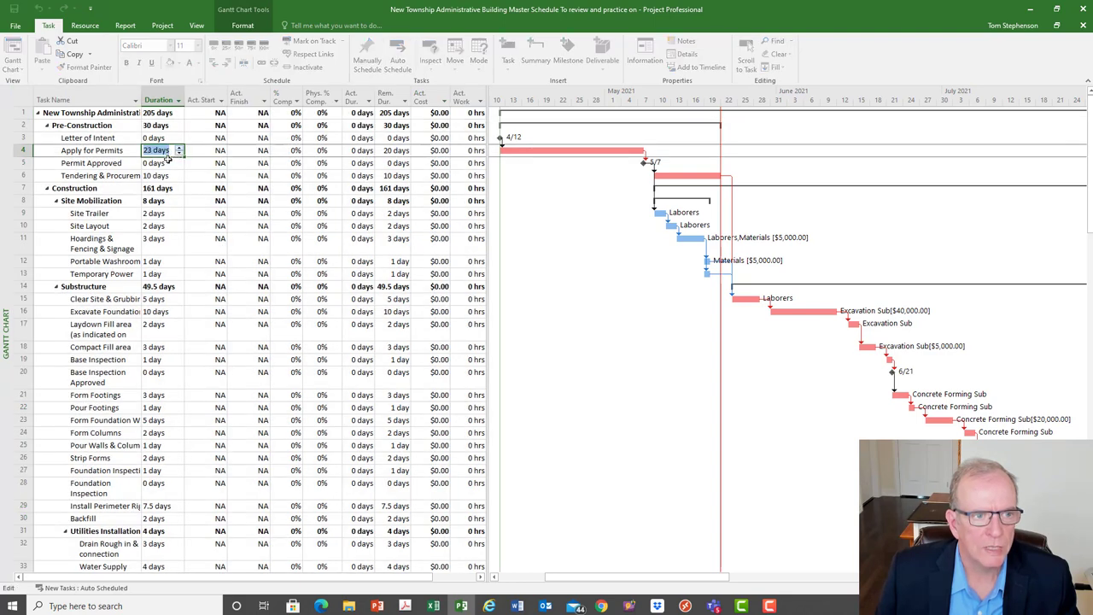
{"action": "left_click", "coordinate": [165, 162]}
{"action": "left_click", "coordinate": [100, 150]}
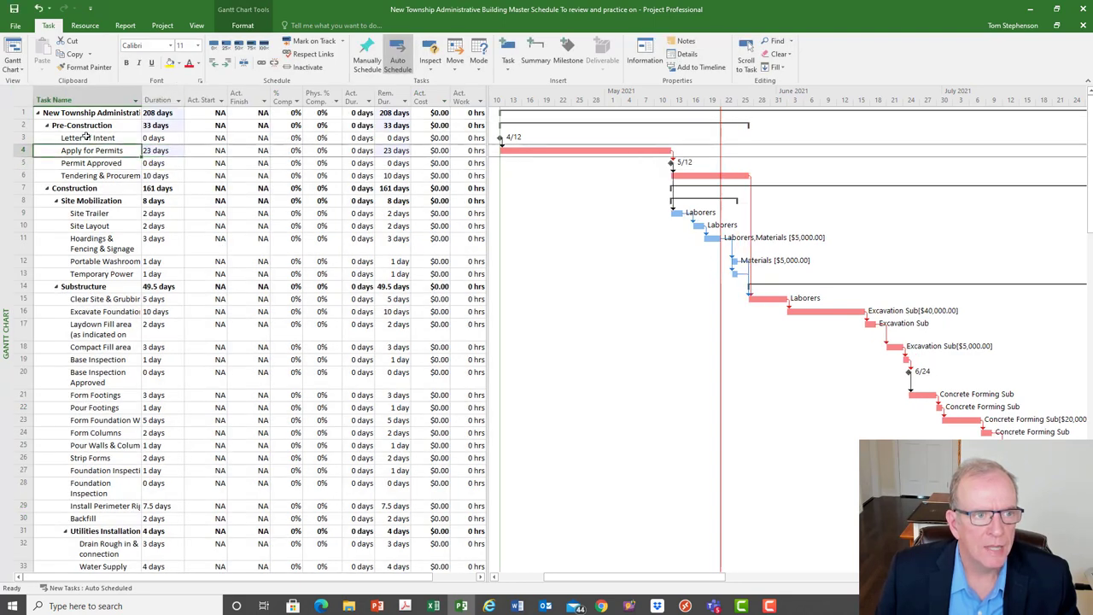
{"action": "left_click", "coordinate": [262, 45]}
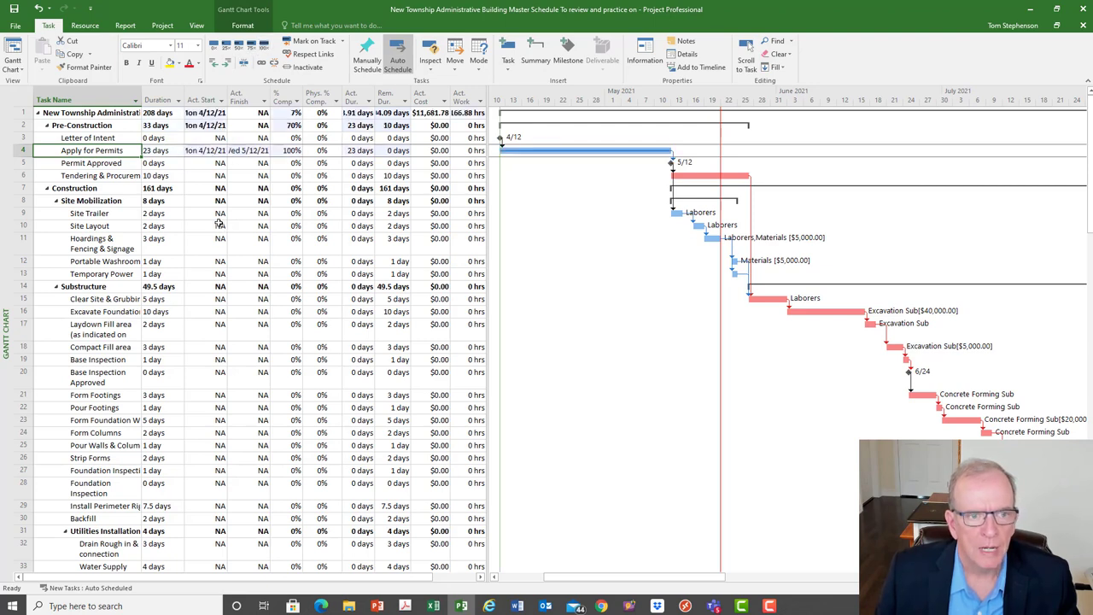
- Mark the Site Trailer and Site Layout tasks 100% complete, with Site Layout's duration set to 4 days
{"action": "left_click", "coordinate": [162, 213]}
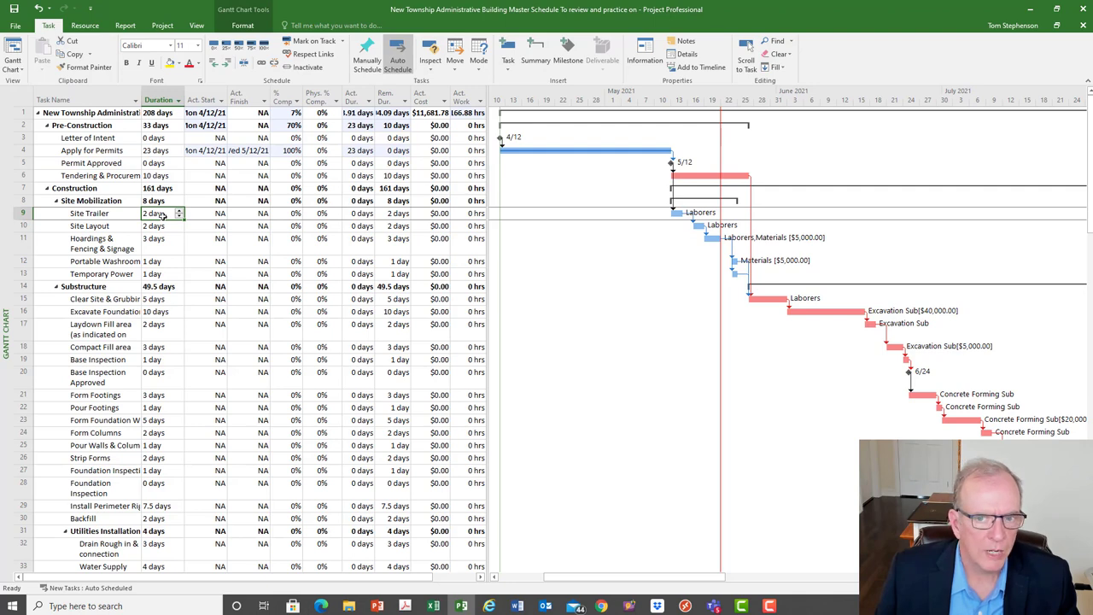
{"action": "left_click", "coordinate": [261, 45]}
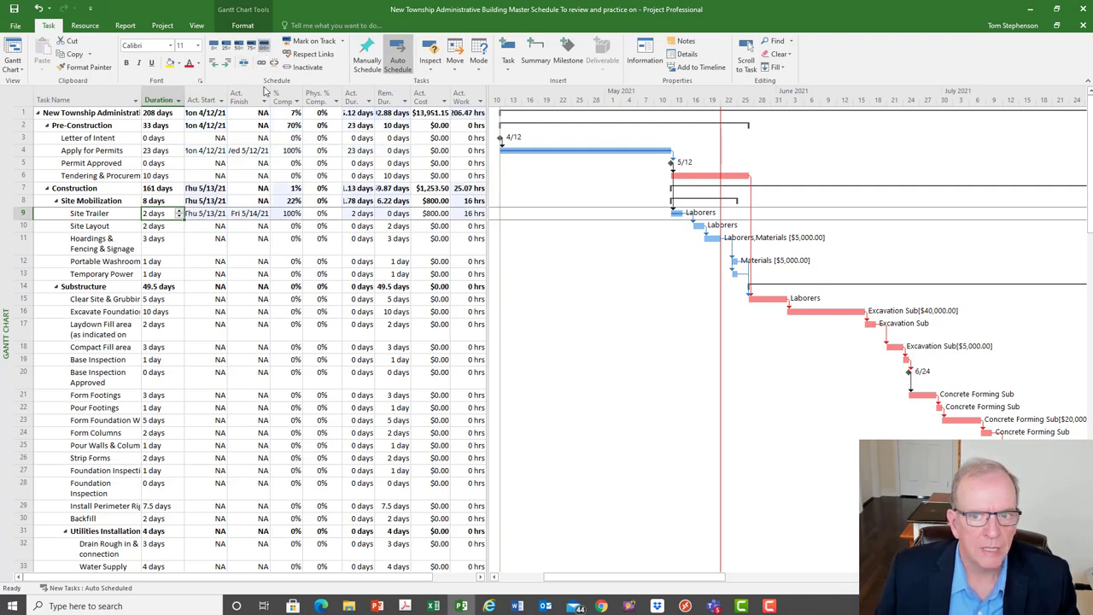
{"action": "left_click", "coordinate": [169, 226]}
{"action": "left_click", "coordinate": [180, 224]}
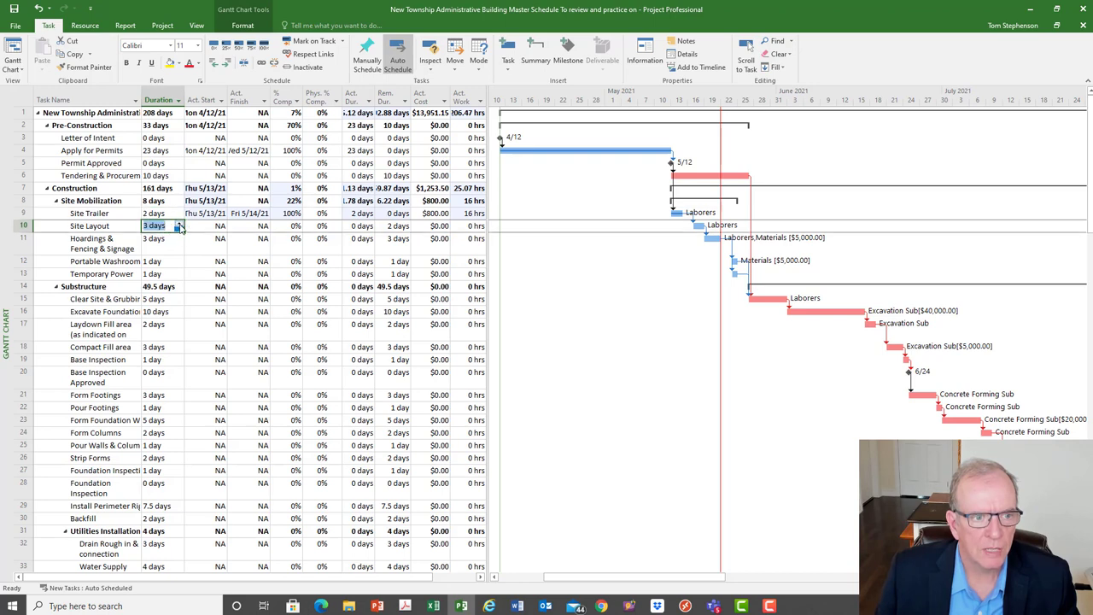
{"action": "left_click", "coordinate": [180, 224]}
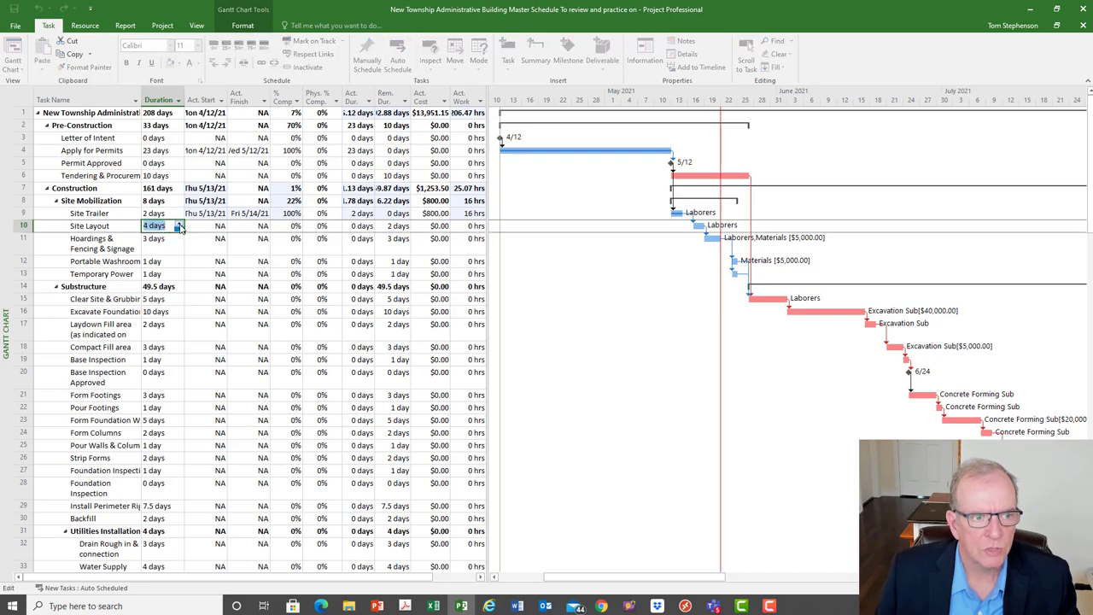
{"action": "left_click", "coordinate": [122, 242]}
{"action": "left_click", "coordinate": [123, 226]}
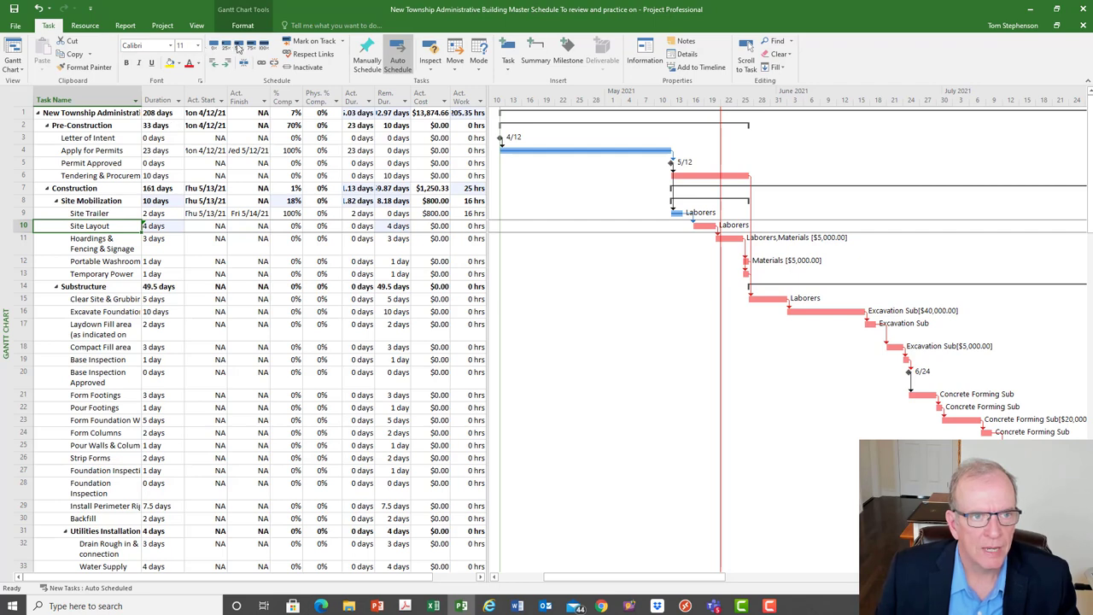
{"action": "left_click", "coordinate": [263, 46]}
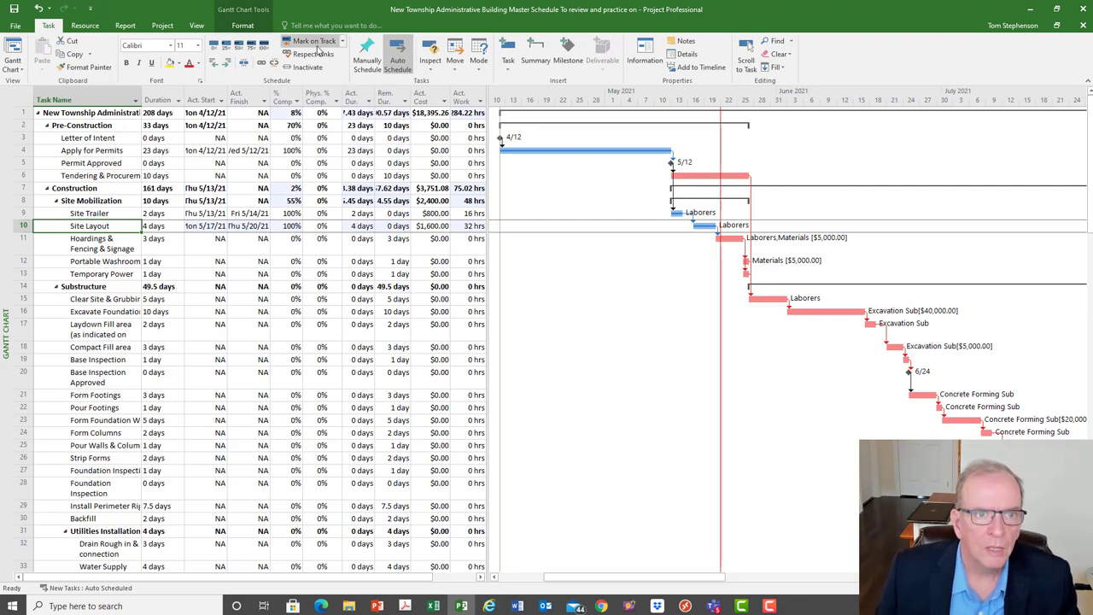
- Select all tasks in the project and update their progress with Mark on Track
{"action": "left_click", "coordinate": [25, 100]}
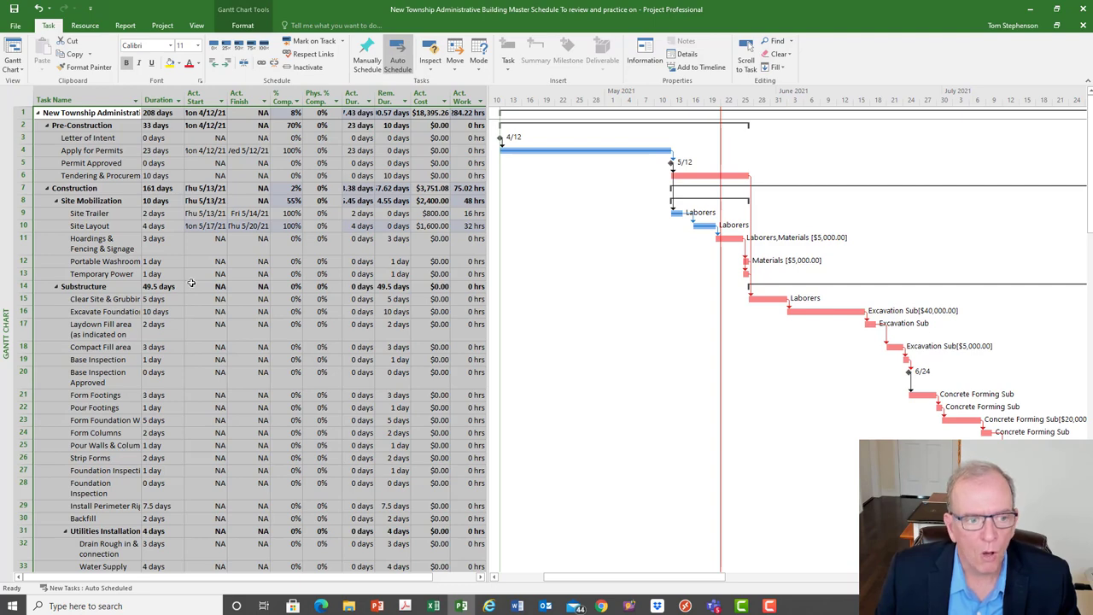
{"action": "left_click", "coordinate": [311, 44]}
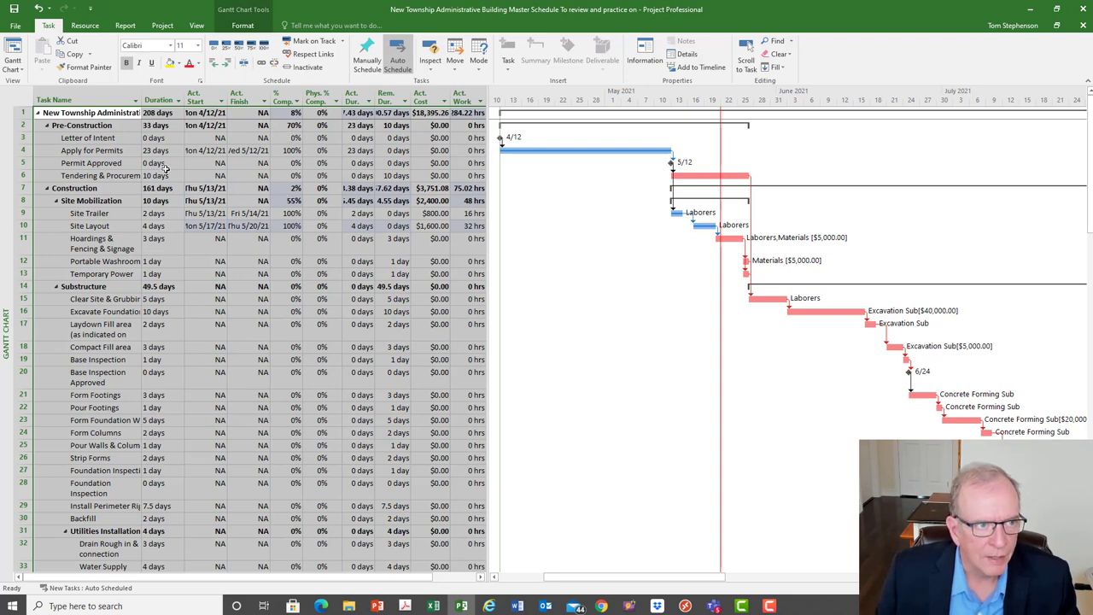
{"action": "left_click", "coordinate": [313, 43]}
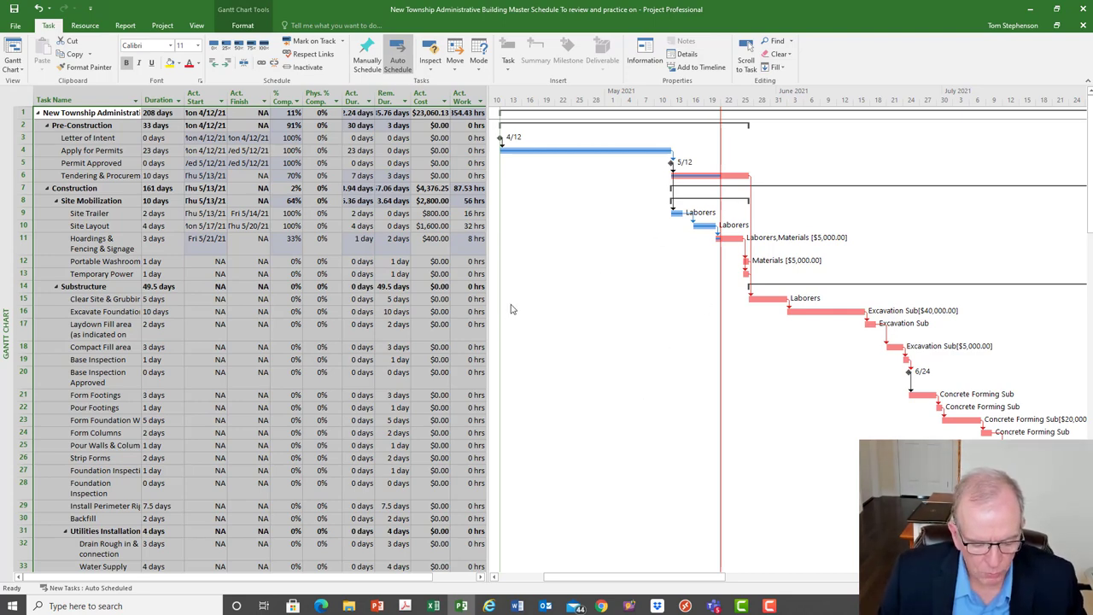
- Begin saving the project as a new file, creating and opening the folder "New Town 2 project" in Documents
{"action": "left_click", "coordinate": [23, 26]}
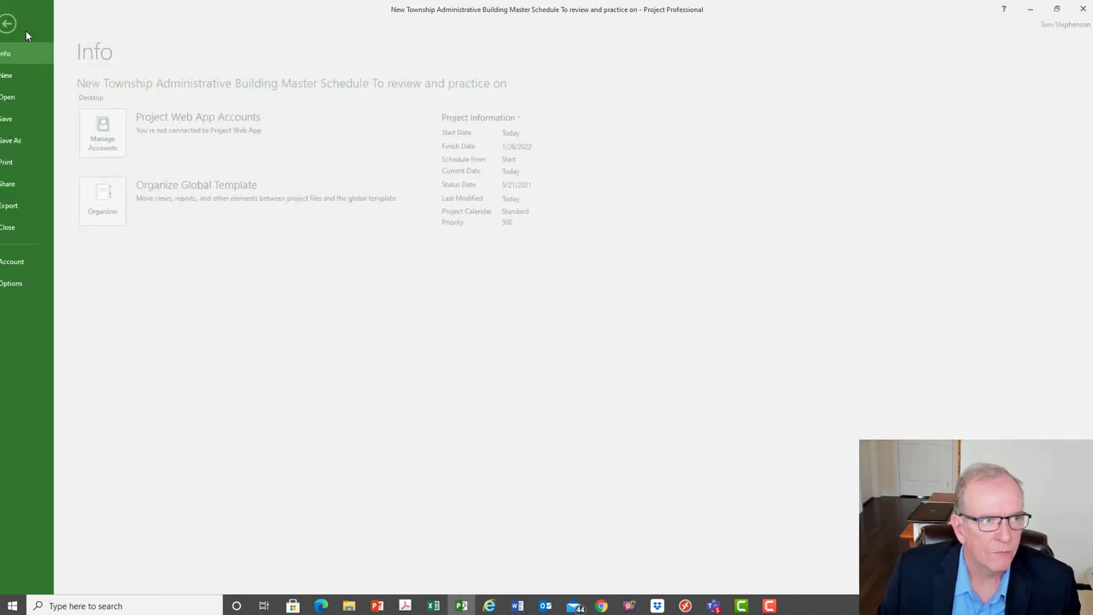
{"action": "left_click", "coordinate": [44, 143]}
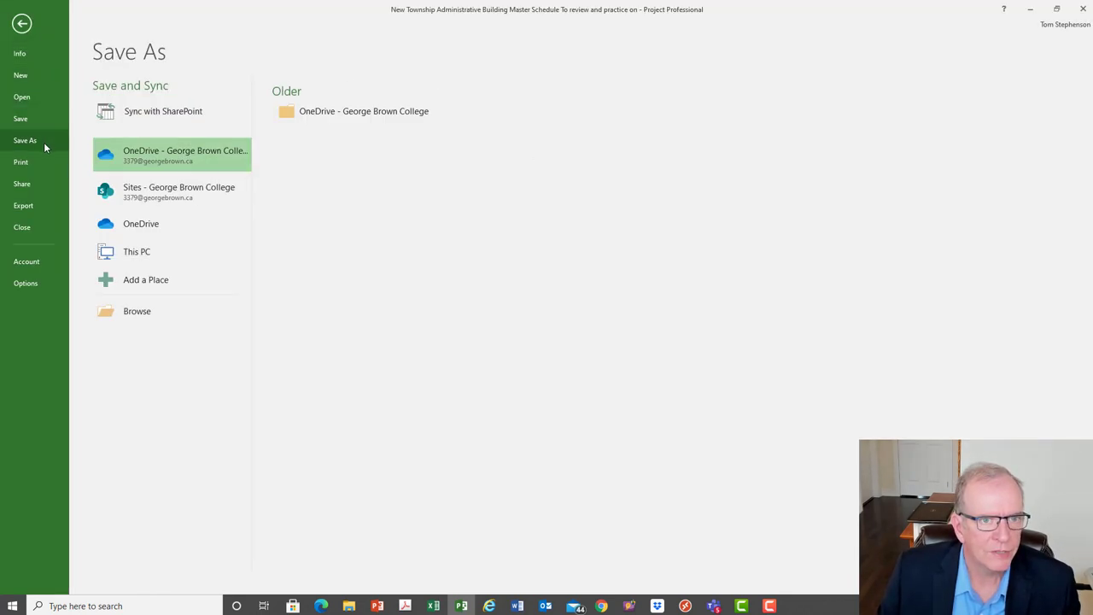
{"action": "left_click", "coordinate": [169, 322]}
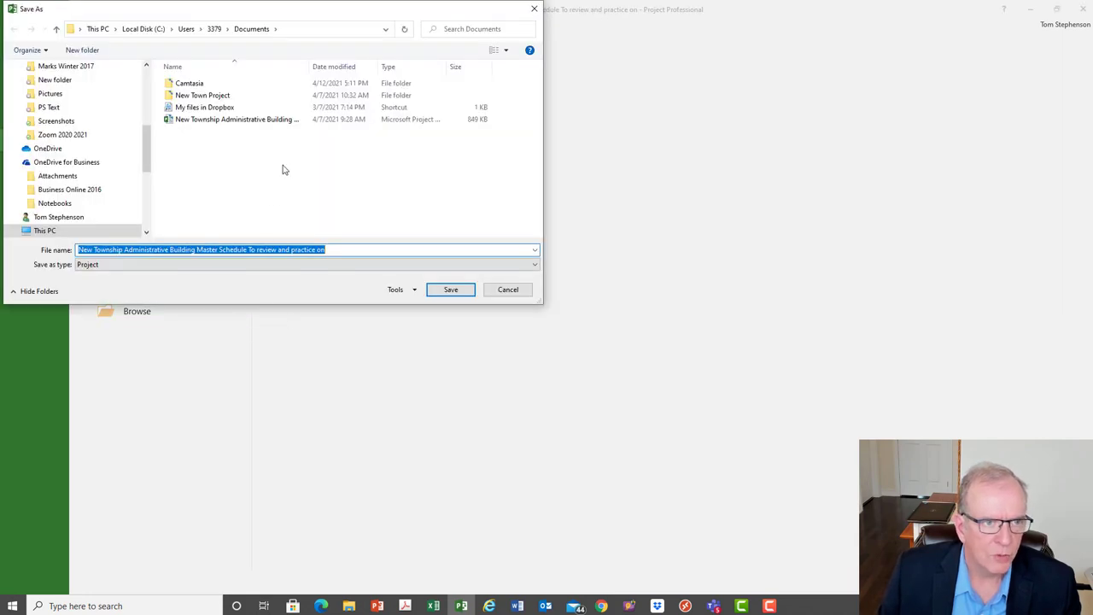
{"action": "left_click", "coordinate": [284, 169]}
{"action": "right_click", "coordinate": [284, 169]}
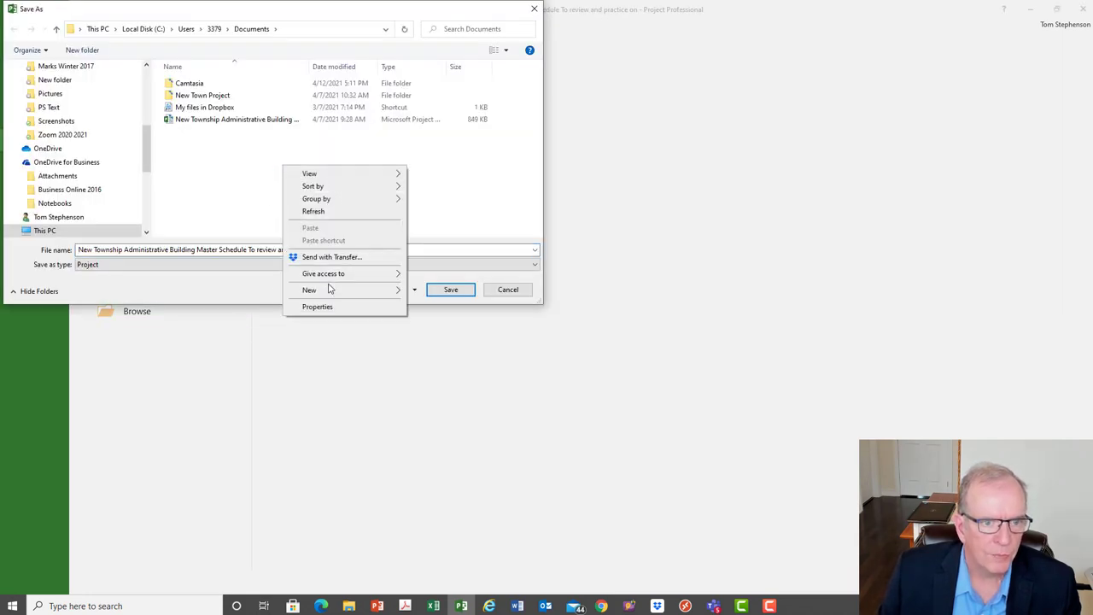
{"action": "mouse_move", "coordinate": [330, 290]}
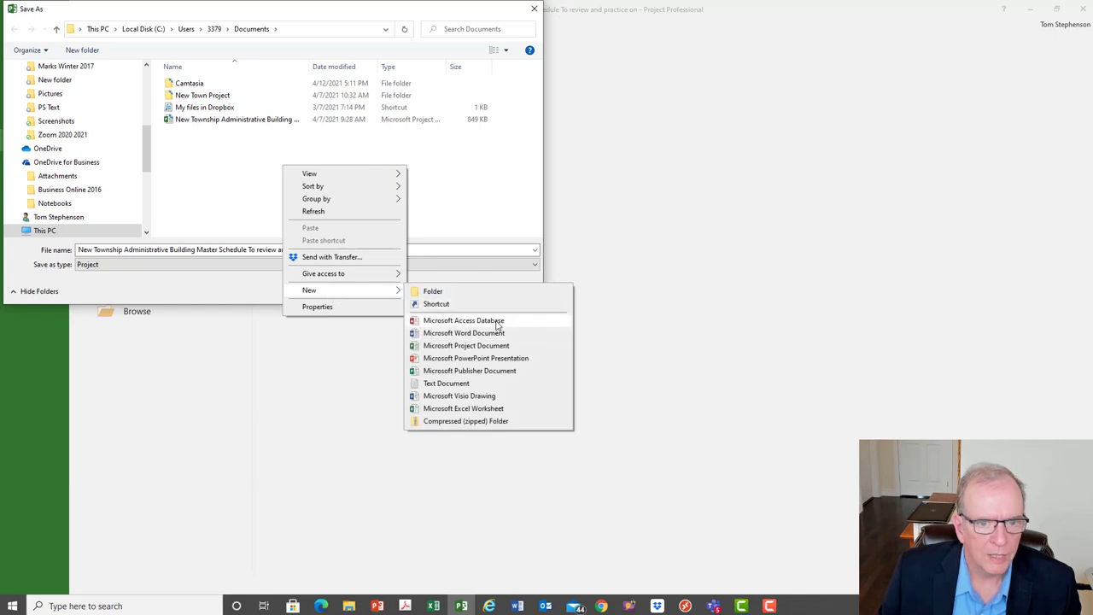
{"action": "left_click", "coordinate": [492, 292]}
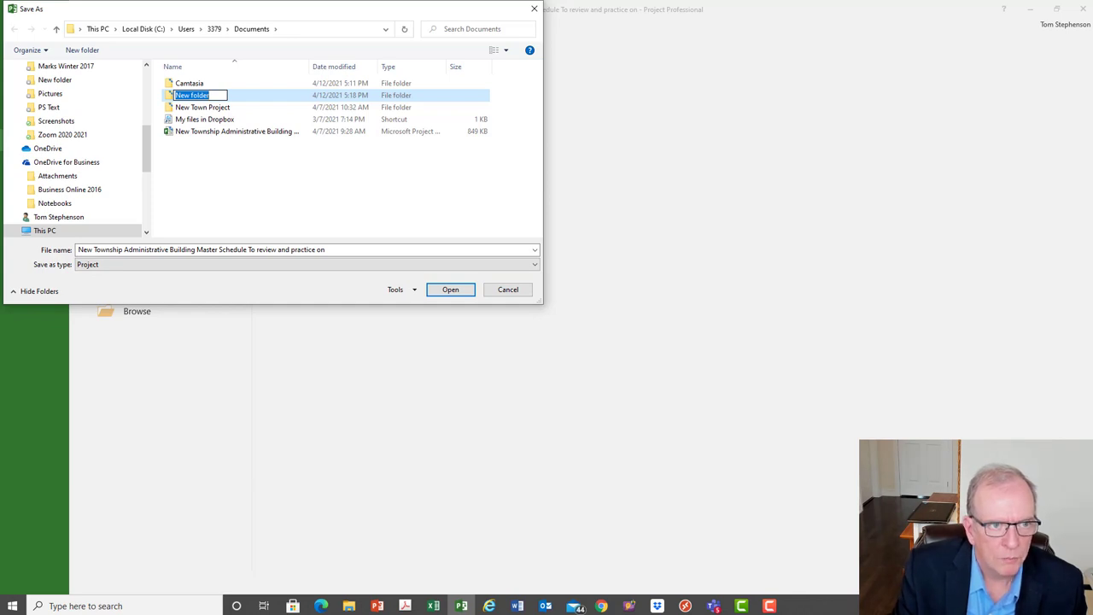
{"action": "type", "text": "New T"}
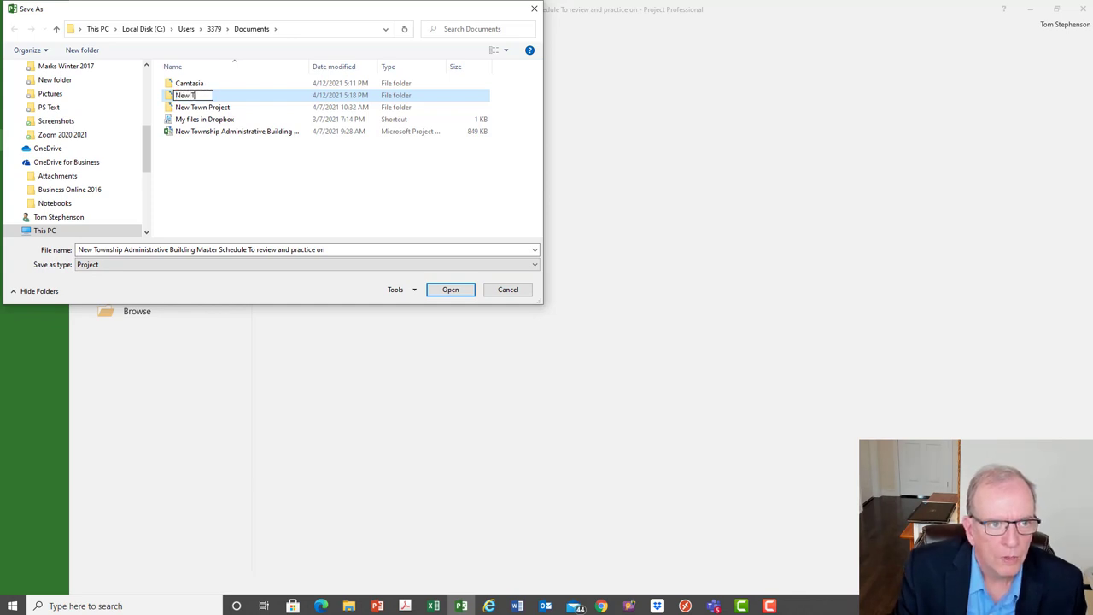
{"action": "type", "text": "own 2"}
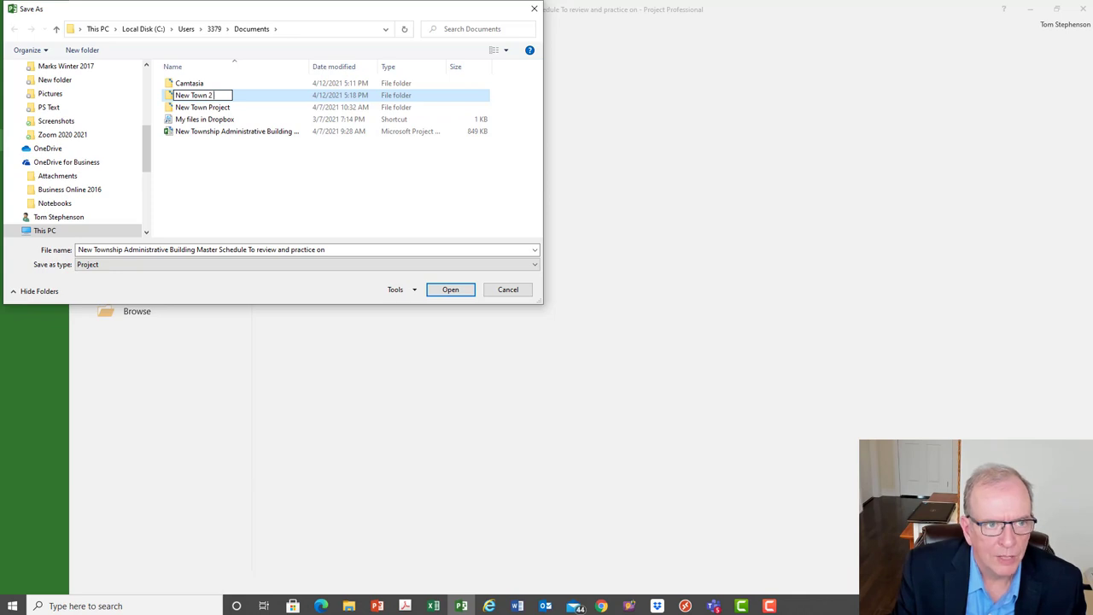
{"action": "type", "text": " project"}
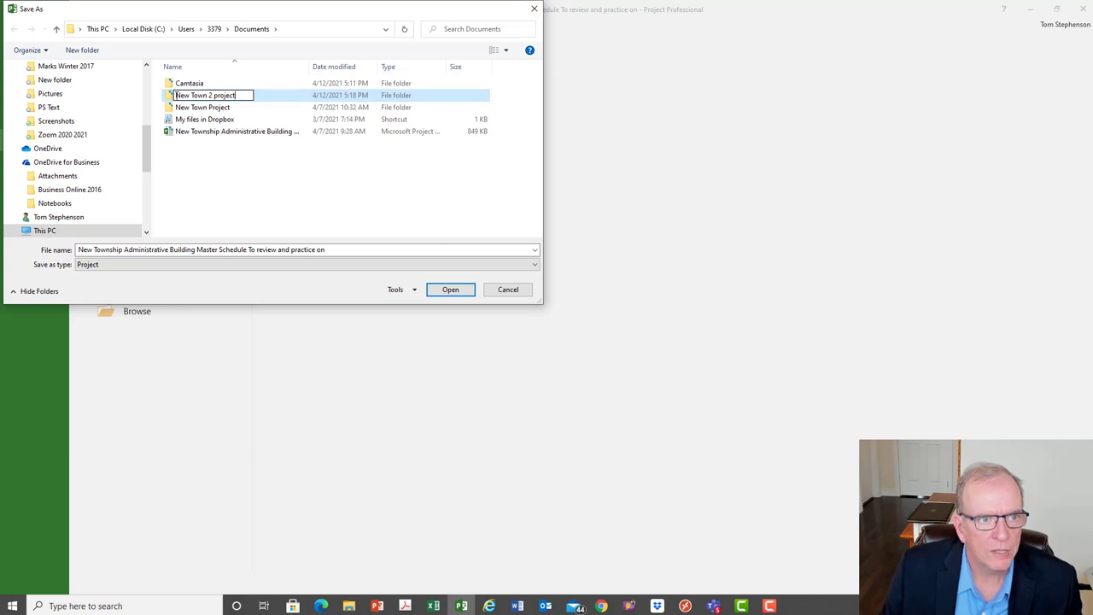
{"action": "double_click", "coordinate": [170, 100]}
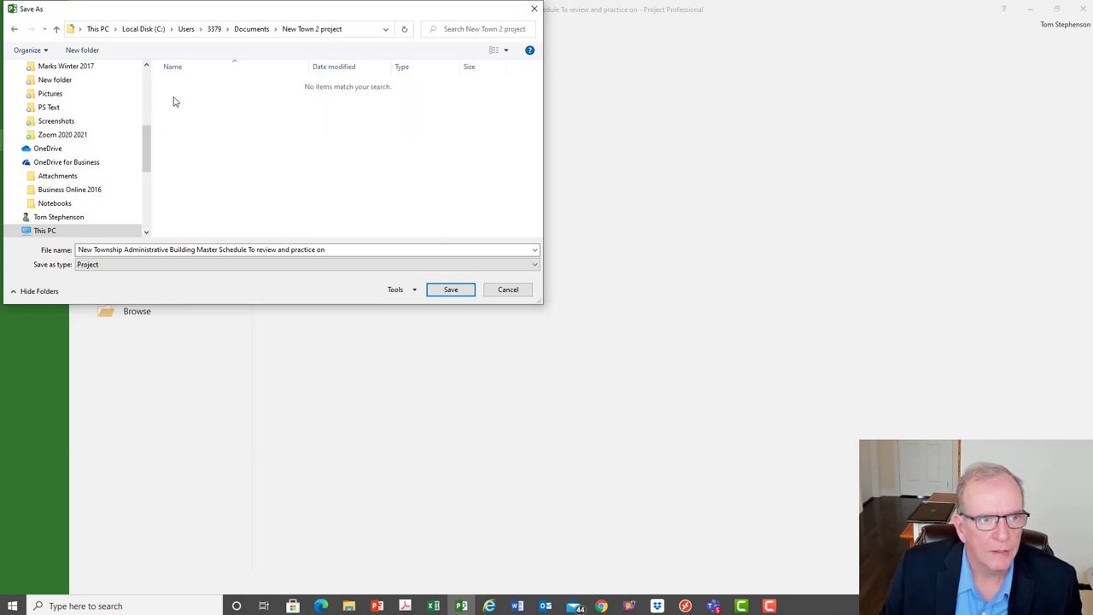
- Name the project file "1 Job 422 New Township Update May 21 2022" and save it in the new folder
{"action": "triple_click", "coordinate": [360, 251]}
{"action": "key", "text": "BackSpace"}
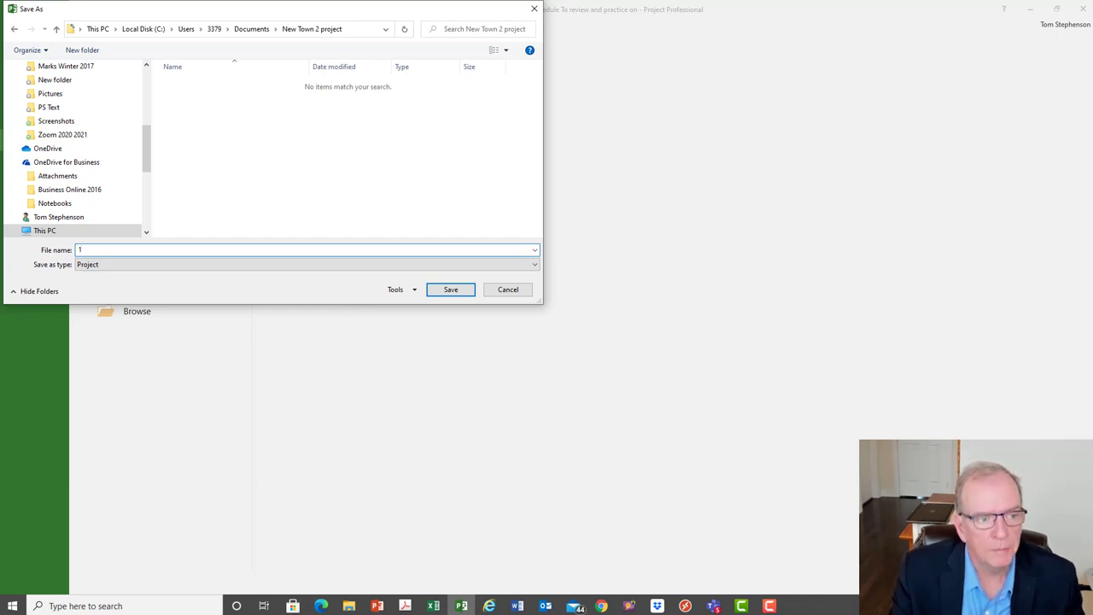
{"action": "type", "text": "o"}
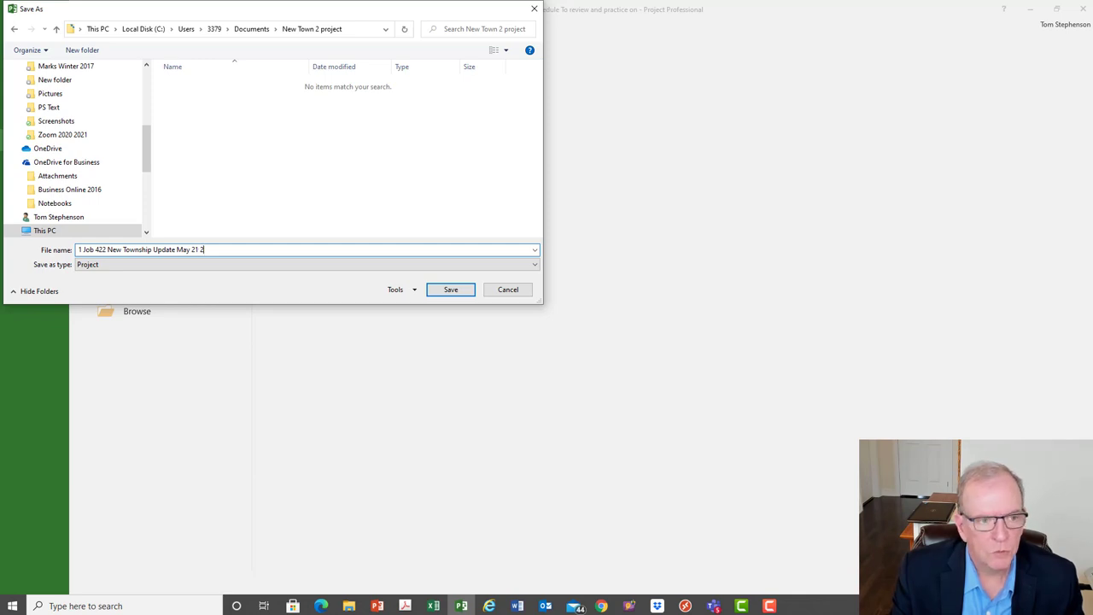
{"action": "type", "text": "022"}
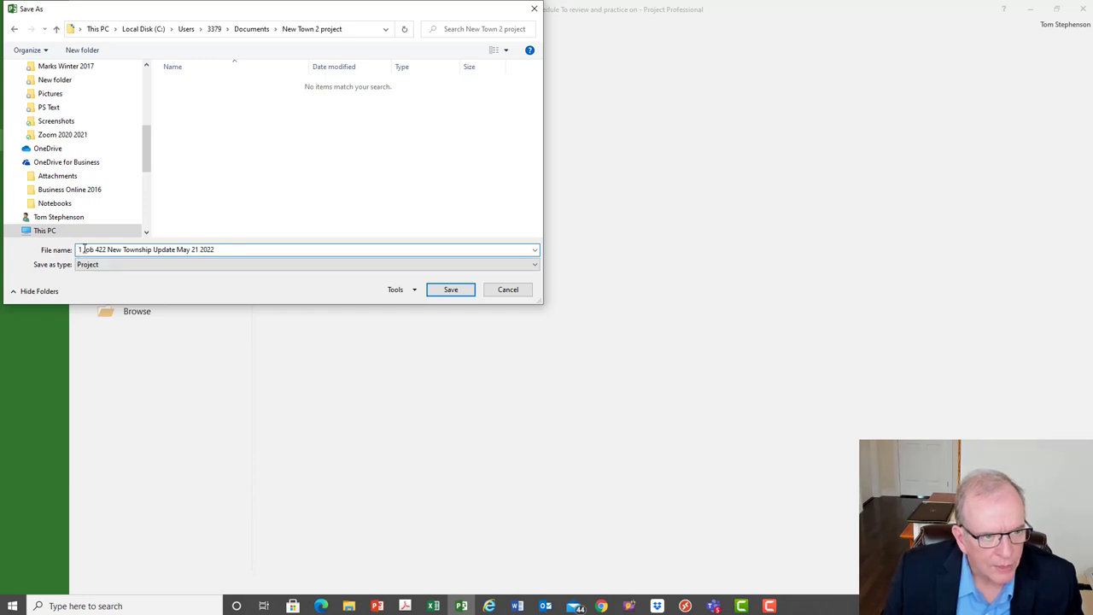
{"action": "left_click", "coordinate": [451, 290]}
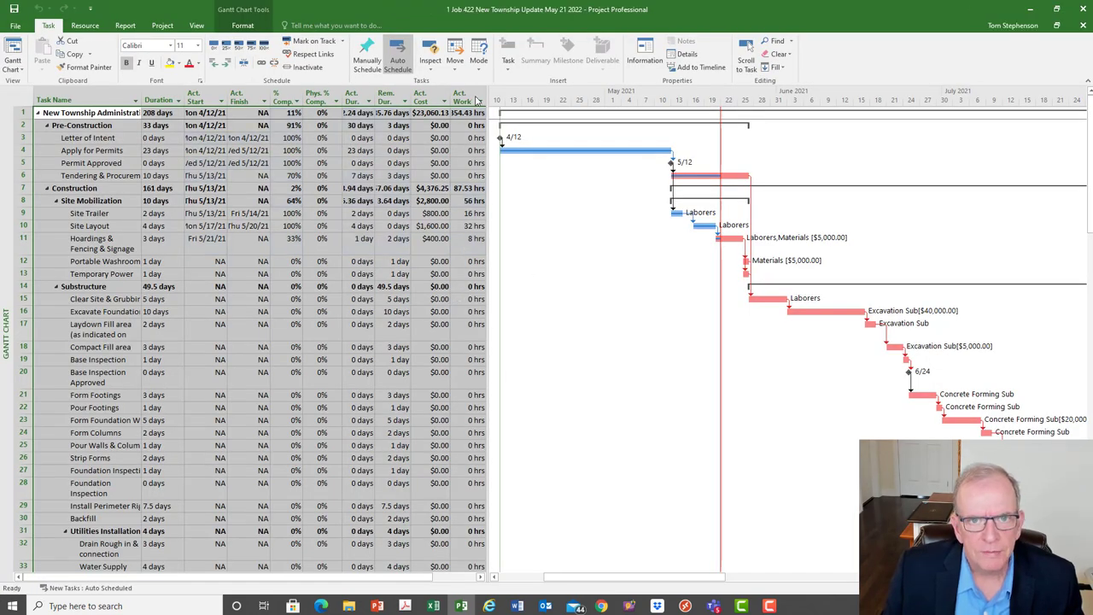
- Begin saving the project as another new file in the "New Town 2 project" folder
{"action": "left_click", "coordinate": [170, 28]}
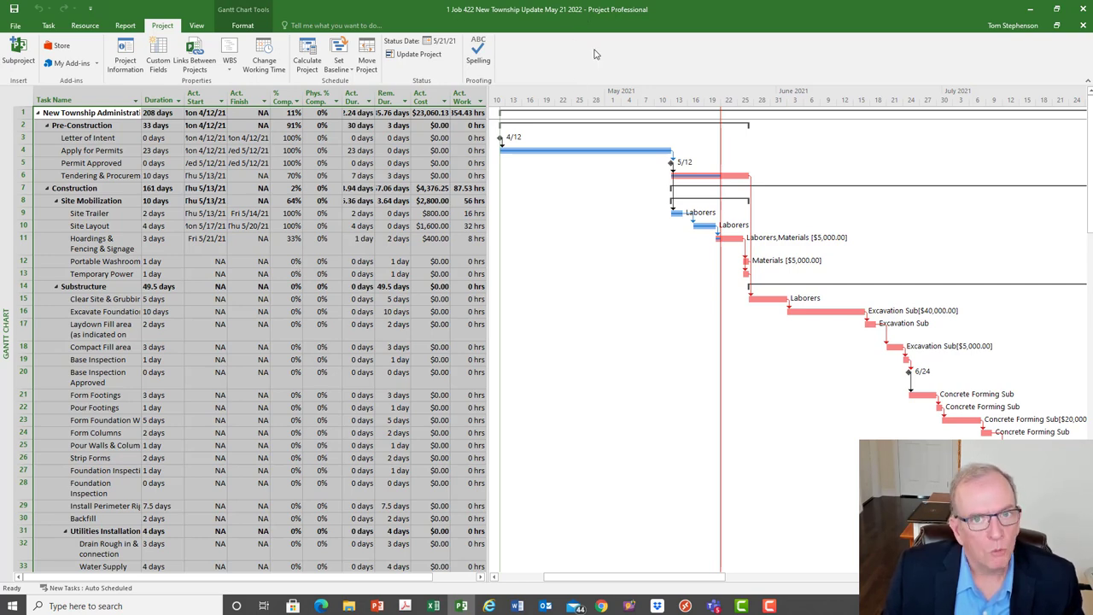
{"action": "left_click", "coordinate": [16, 28]}
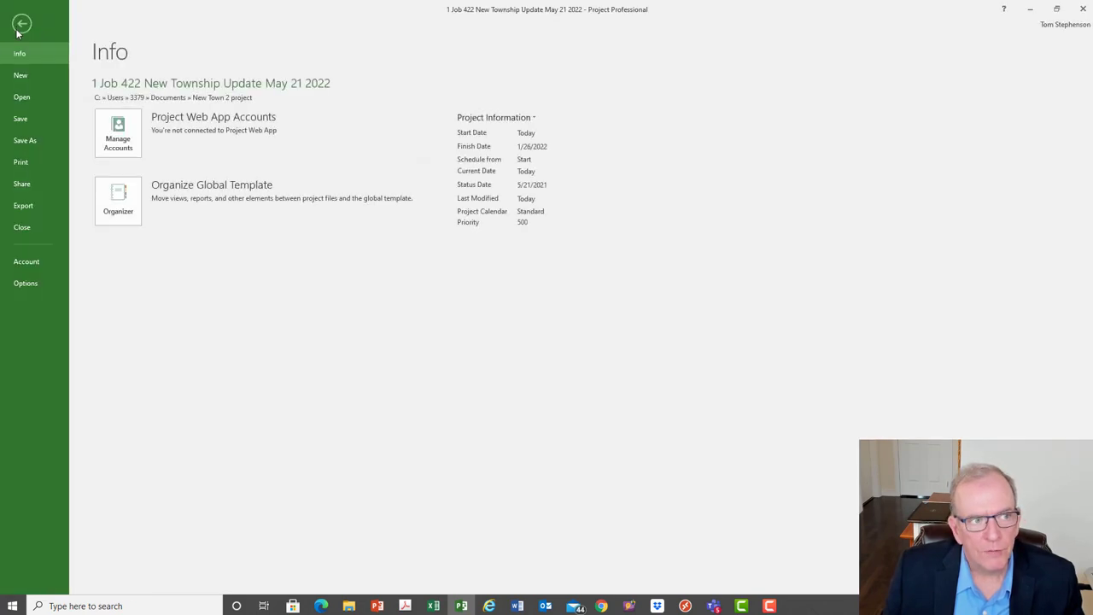
{"action": "left_click", "coordinate": [23, 145]}
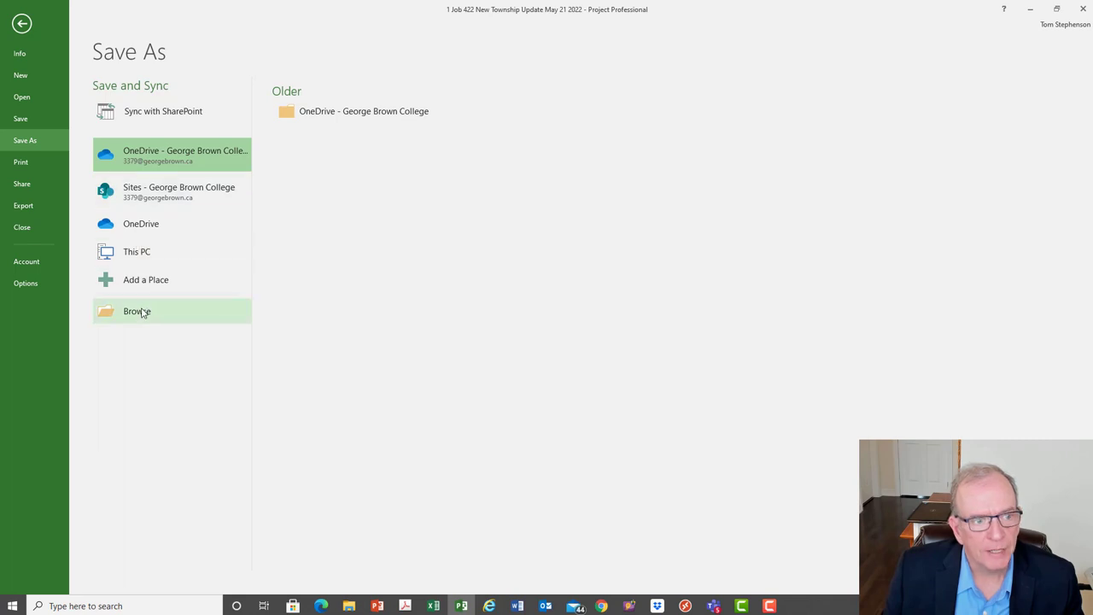
{"action": "left_click", "coordinate": [146, 253]}
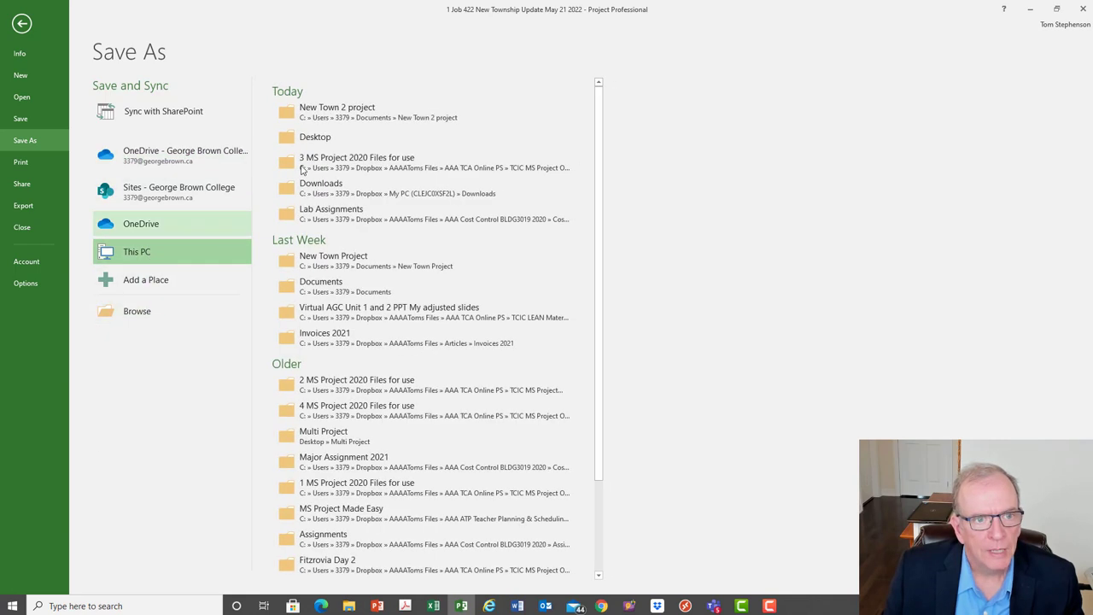
{"action": "left_click", "coordinate": [313, 112]}
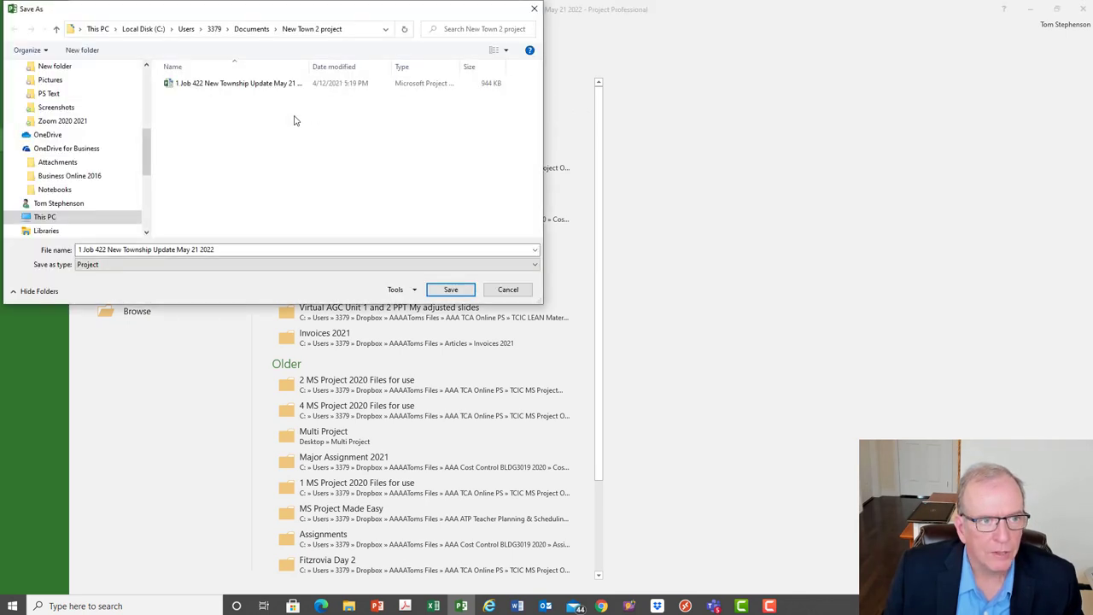
- Name the file "1 Job 422 New Township Revision May 21 2022" and save it
{"action": "left_click", "coordinate": [157, 251]}
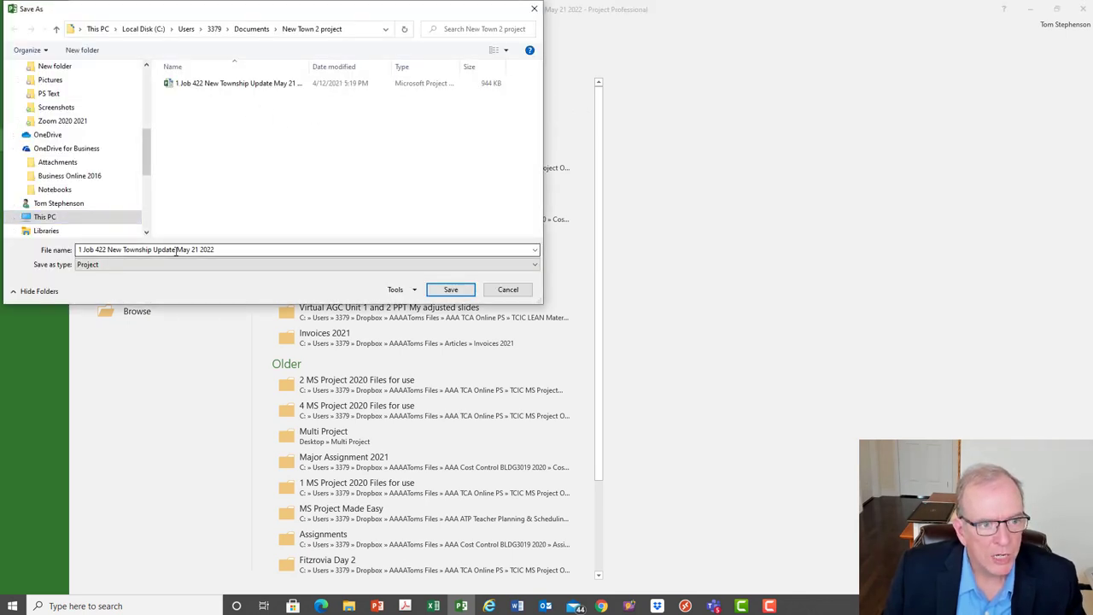
{"action": "key", "text": "ctrl+a"}
{"action": "left_click", "coordinate": [175, 249]}
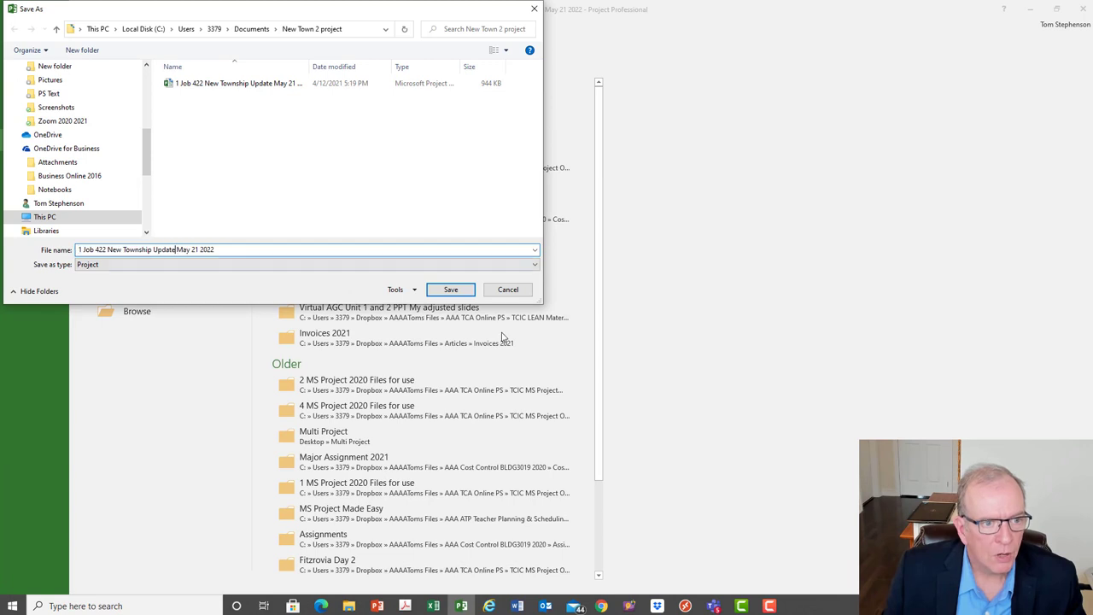
{"action": "key", "text": "BackSpace"}
{"action": "key", "text": "BackSpace"}
{"action": "key", "text": "BackSpace"}
{"action": "key", "text": "BackSpace"}
{"action": "key", "text": "BackSpace"}
{"action": "key", "text": "BackSpace"}
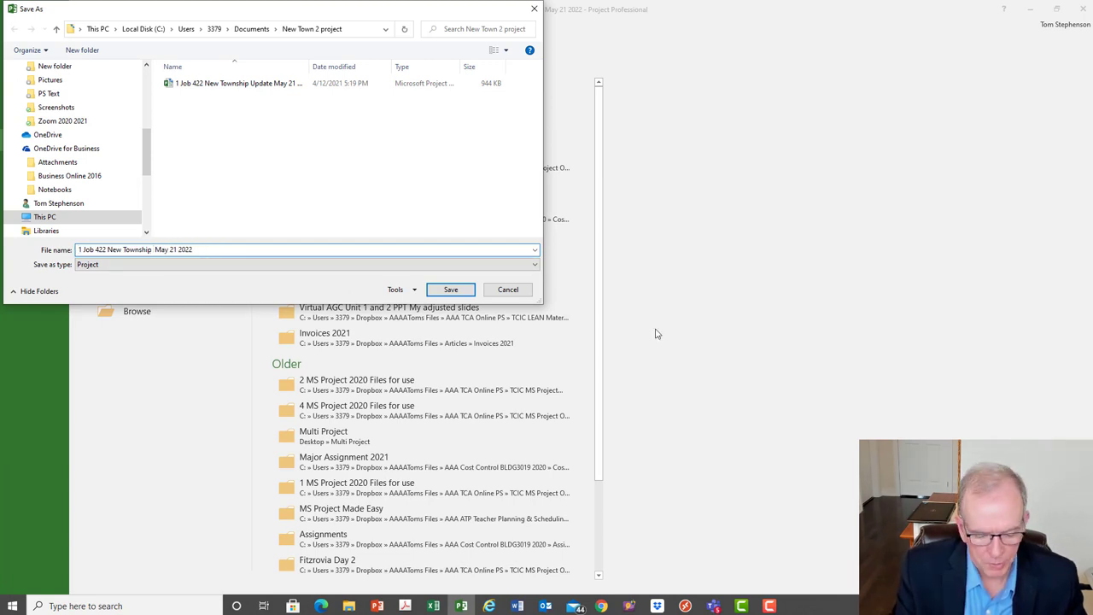
{"action": "type", "text": "Rev"}
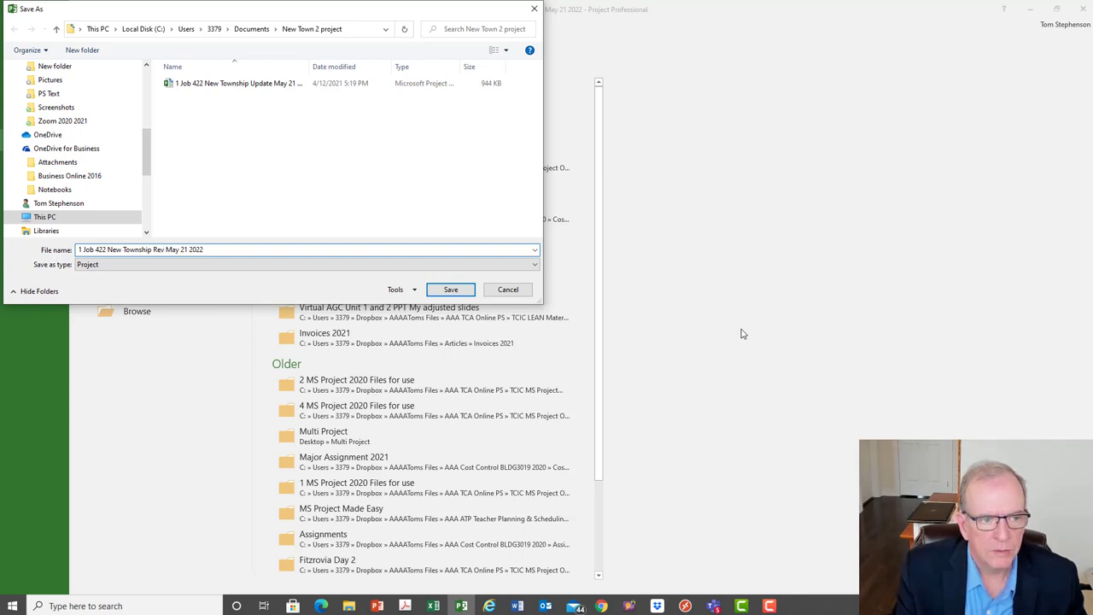
{"action": "type", "text": "ision"}
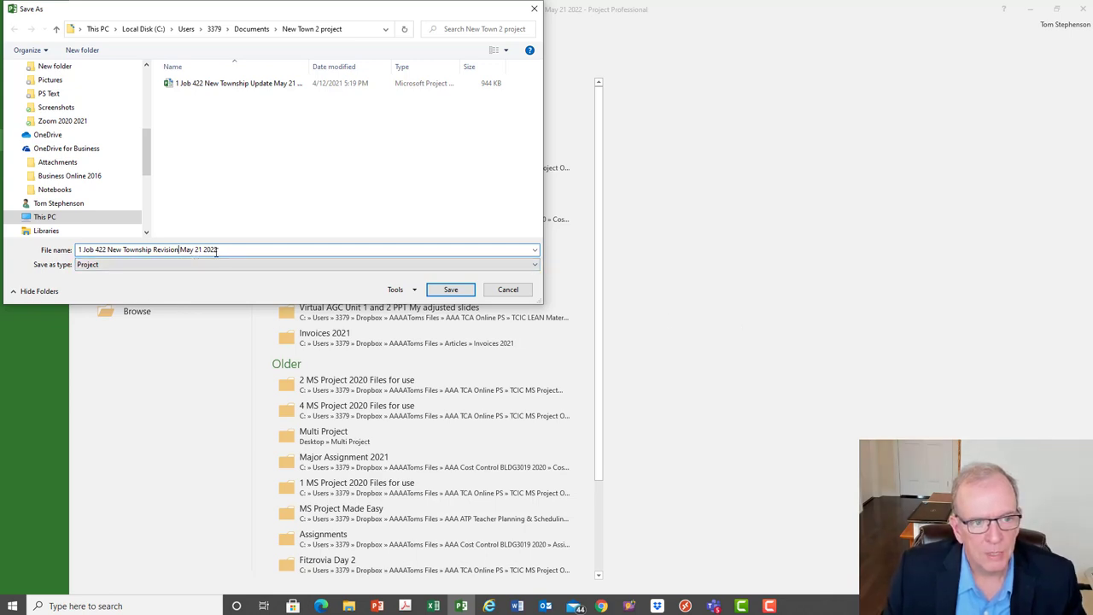
{"action": "left_click", "coordinate": [451, 290]}
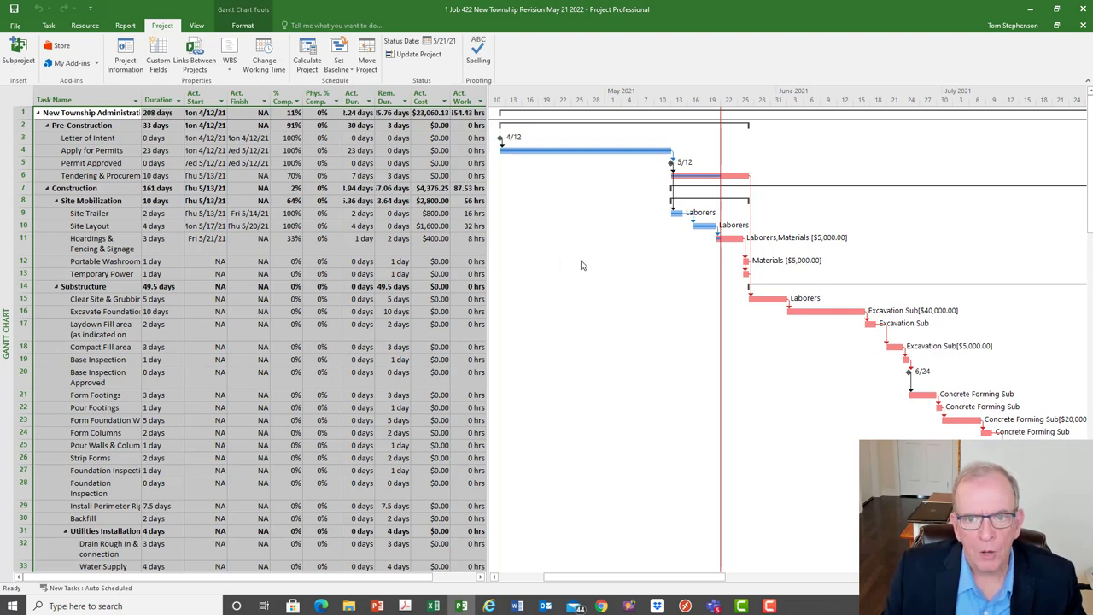
- Apply the Variance table to the Gantt Chart and narrow the table area so it ends at the Finish Variance column
{"action": "right_click", "coordinate": [17, 97]}
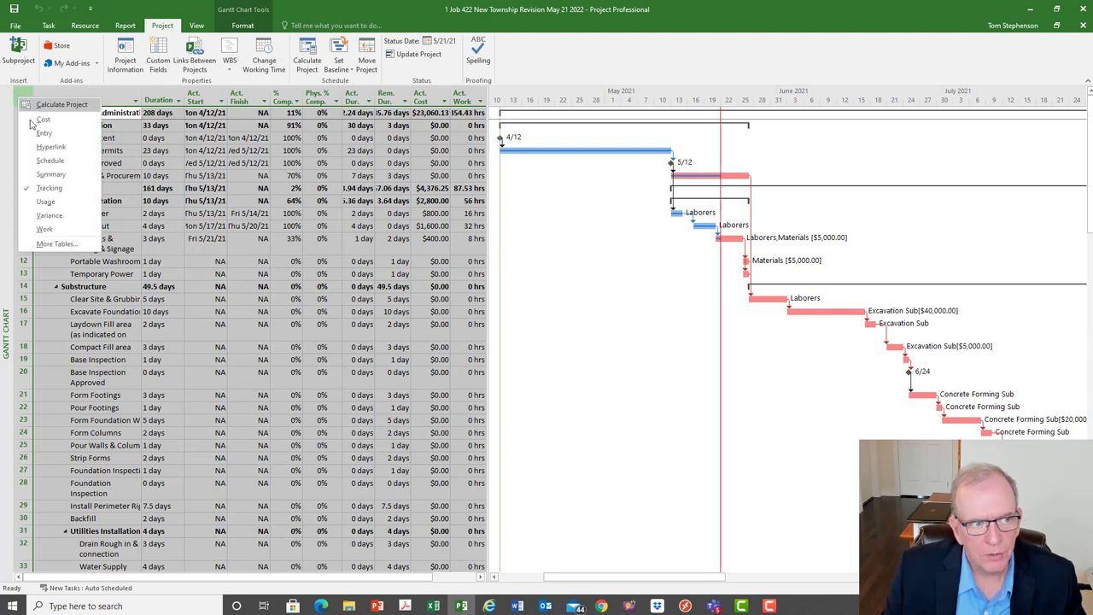
{"action": "left_click", "coordinate": [48, 216]}
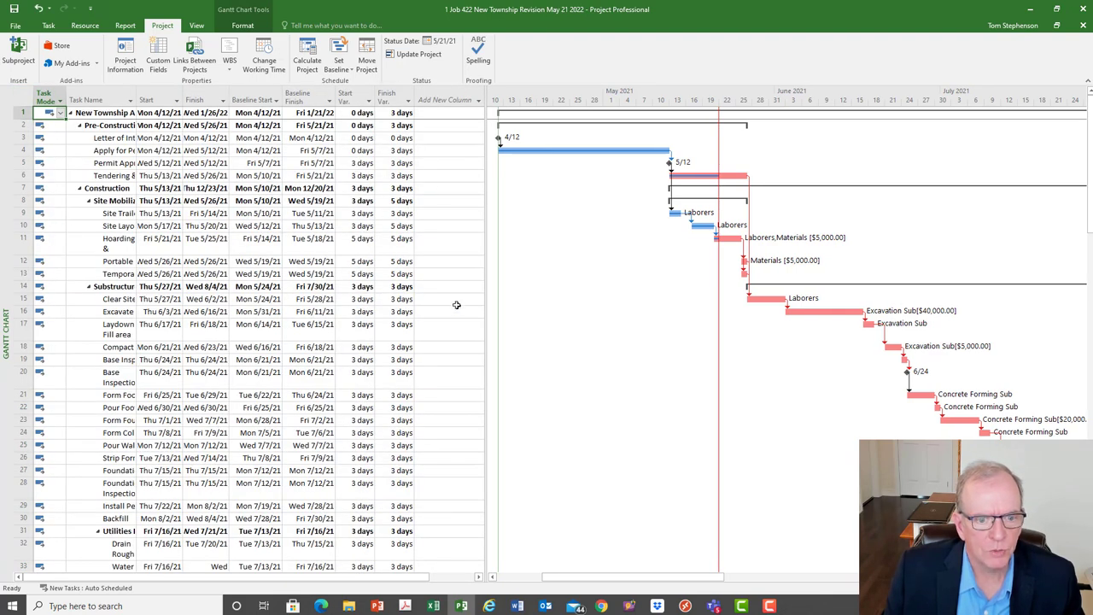
{"action": "left_click_drag", "start_coordinate": [486, 296], "coordinate": [418, 309]}
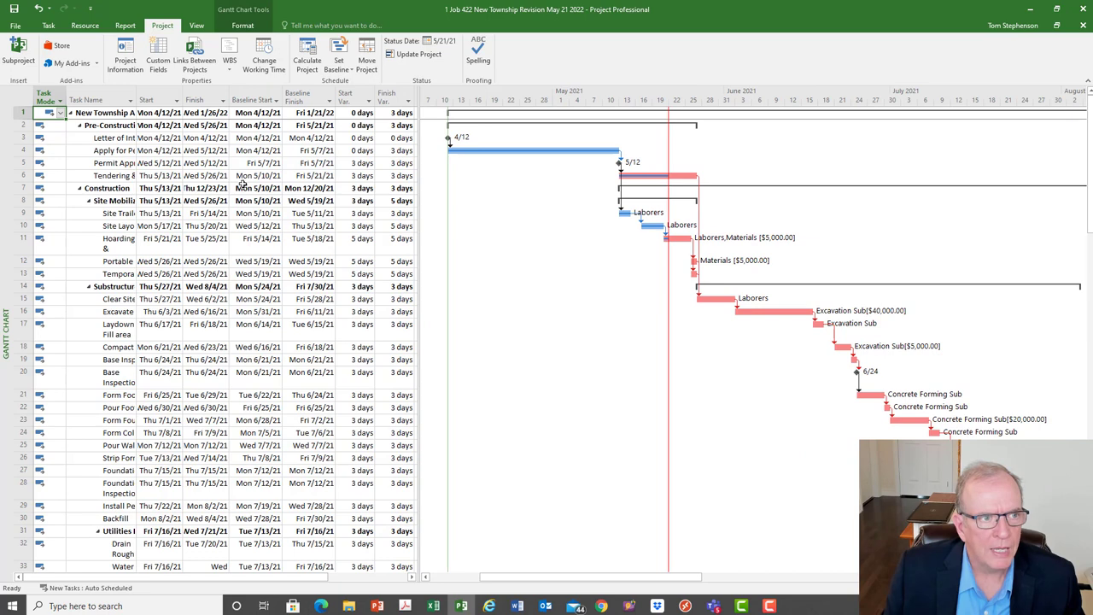
{"action": "right_click", "coordinate": [26, 94]}
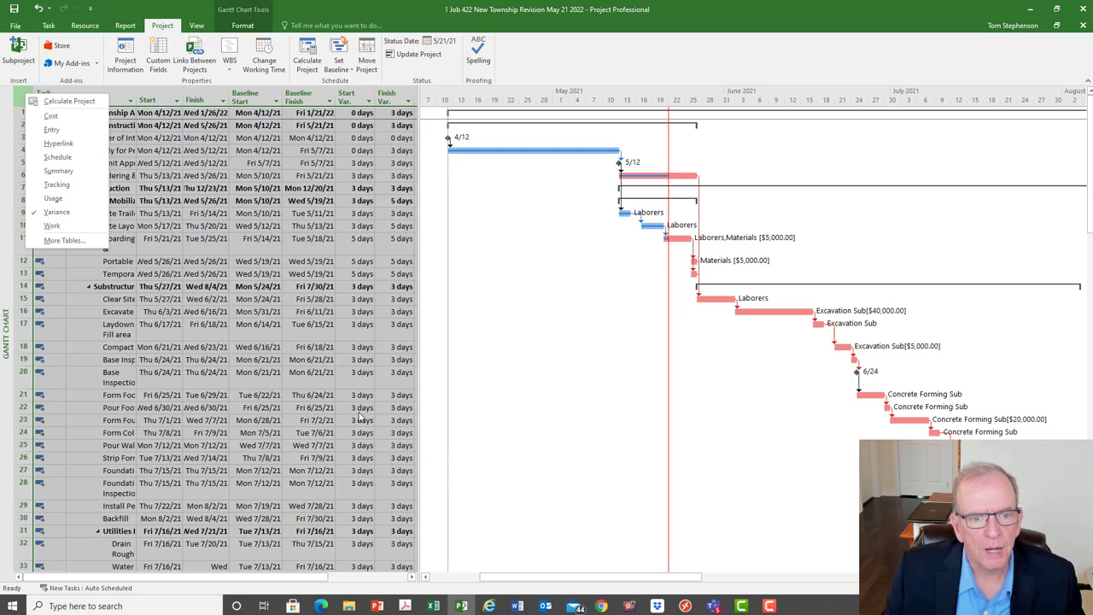
{"action": "key", "text": "Escape"}
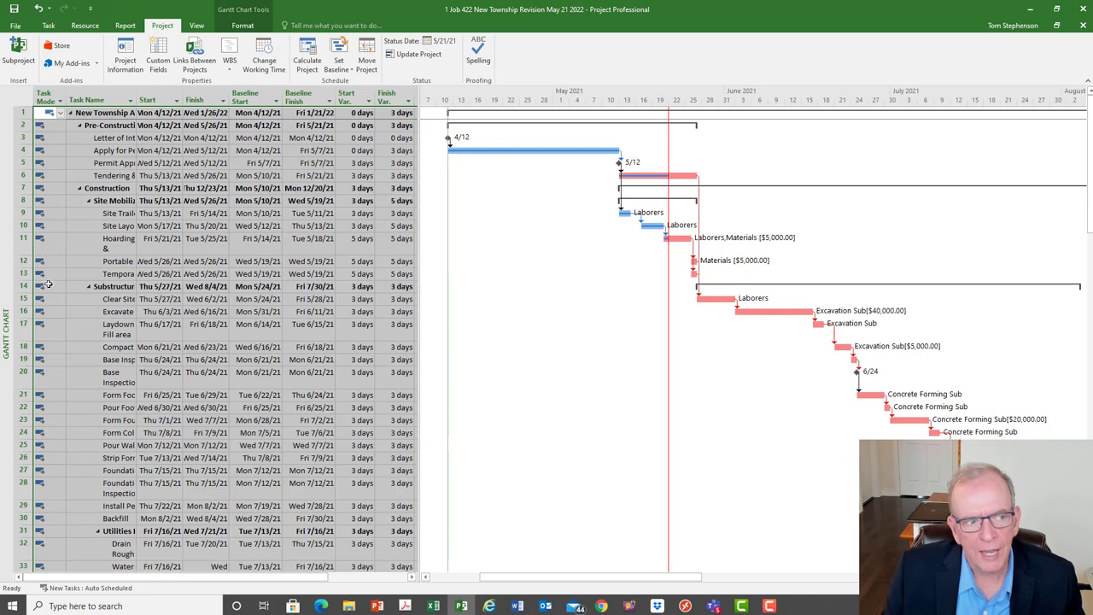
- Switch to the Tracking Gantt view and apply the Variance table to it
{"action": "right_click", "coordinate": [4, 274]}
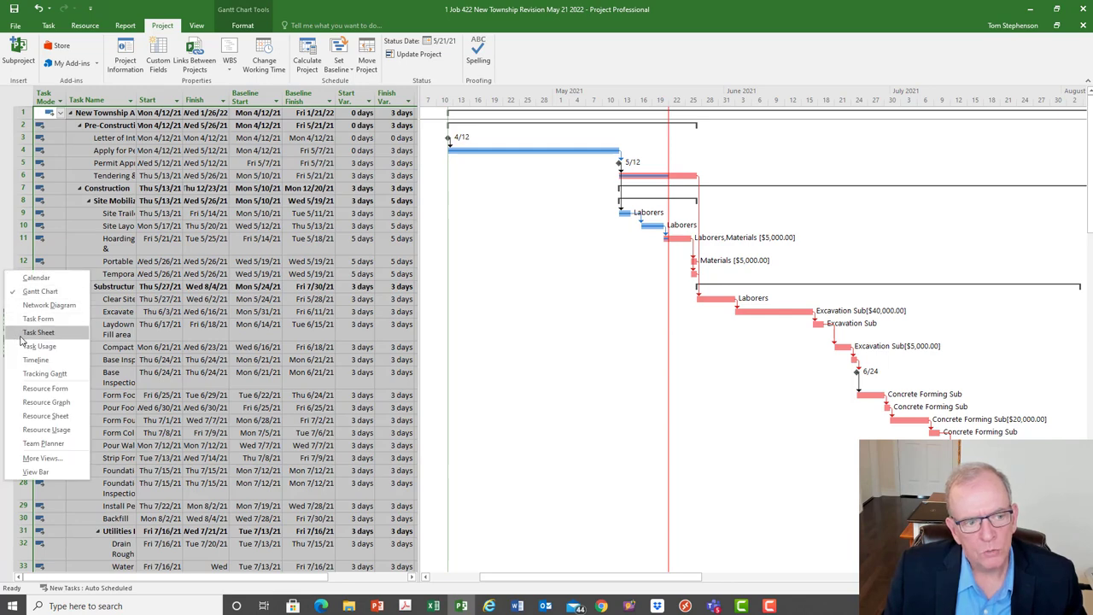
{"action": "left_click", "coordinate": [42, 374]}
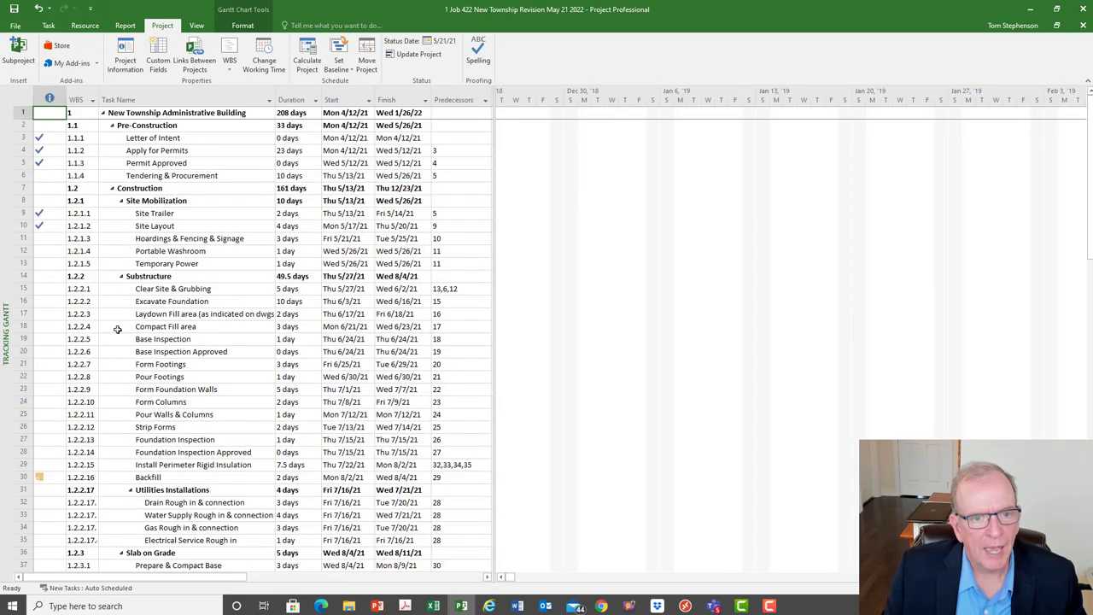
{"action": "left_click", "coordinate": [29, 100]}
{"action": "right_click", "coordinate": [29, 100]}
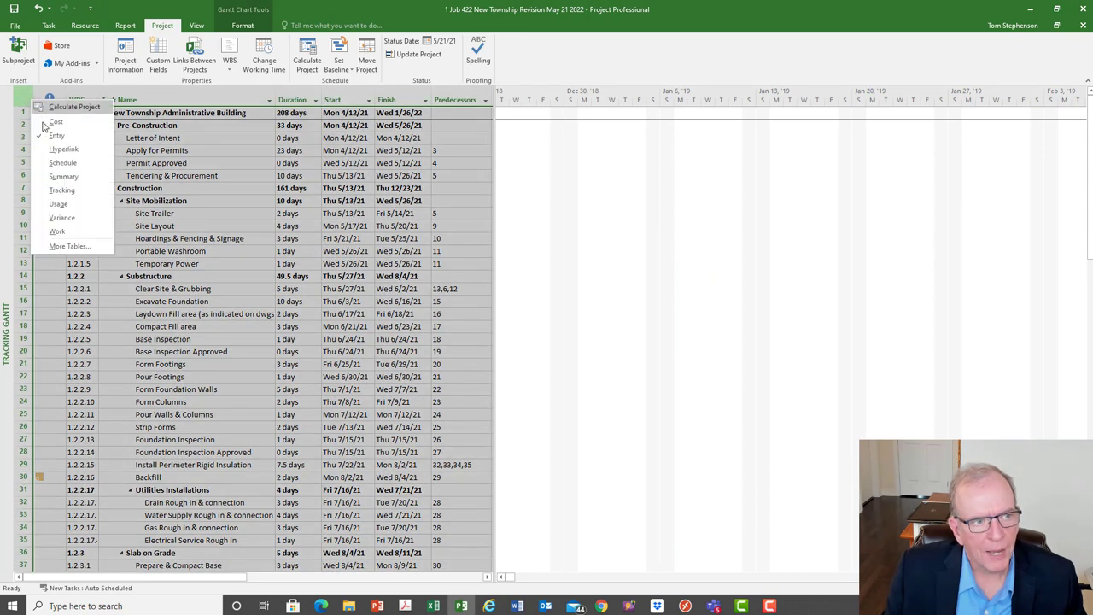
{"action": "left_click", "coordinate": [61, 219]}
{"action": "left_click", "coordinate": [18, 97]}
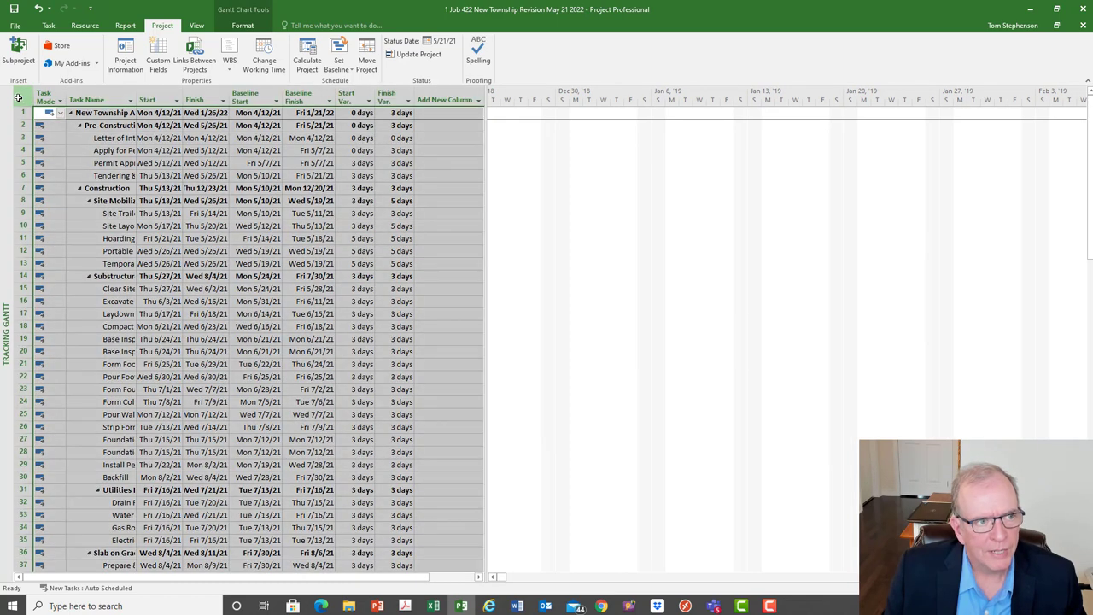
{"action": "right_click", "coordinate": [18, 99]}
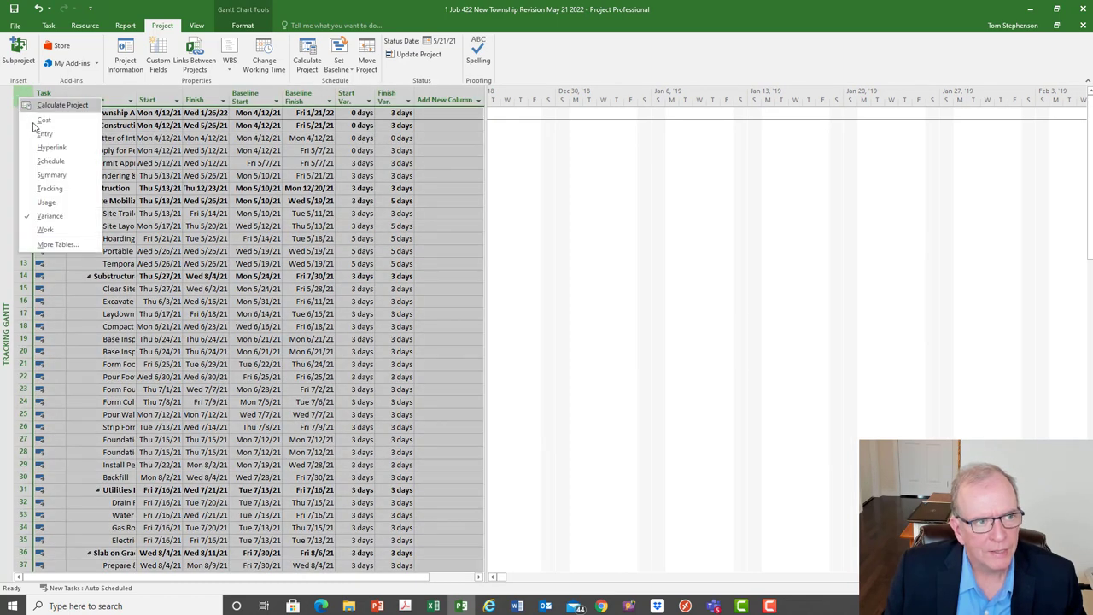
{"action": "left_click", "coordinate": [29, 219]}
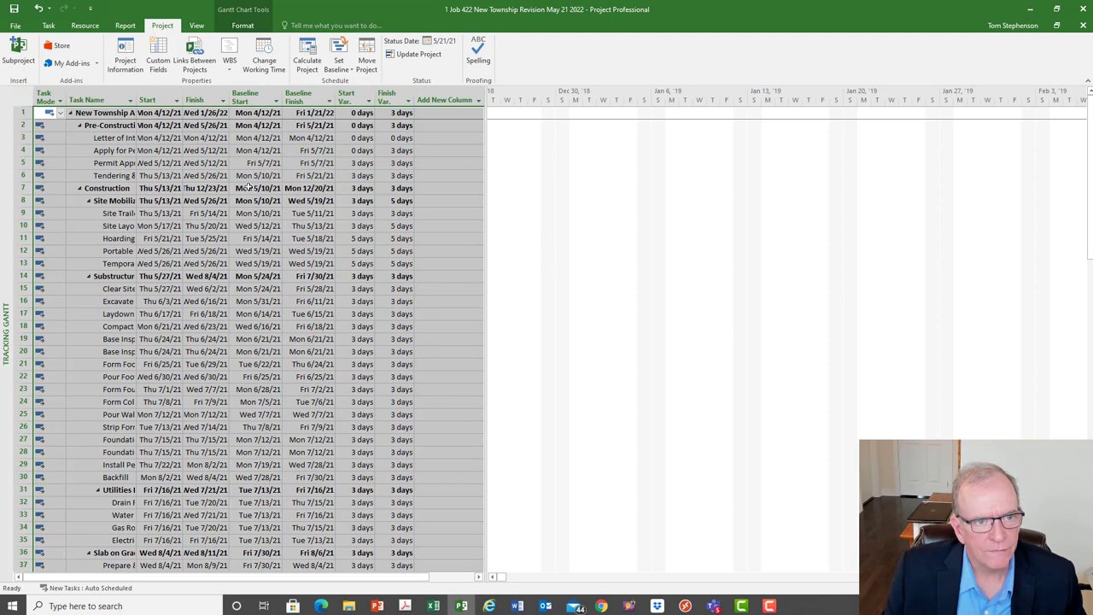
- Select the Hoardings & Fencing & Signage task and bring its Gantt bars into view with Scroll to Task
{"action": "left_click", "coordinate": [154, 240]}
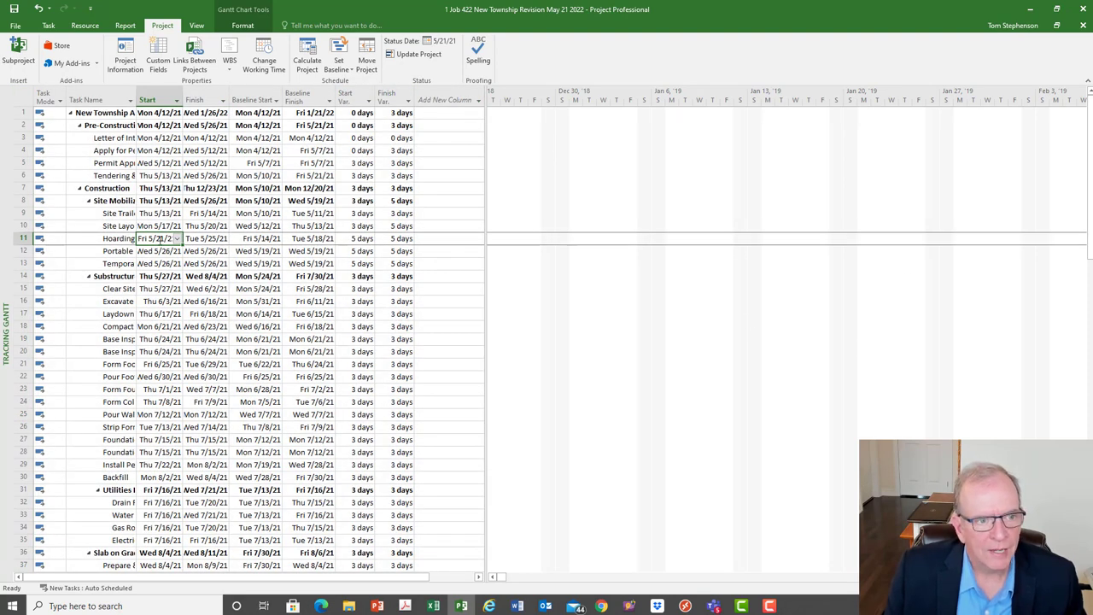
{"action": "left_click", "coordinate": [133, 239]}
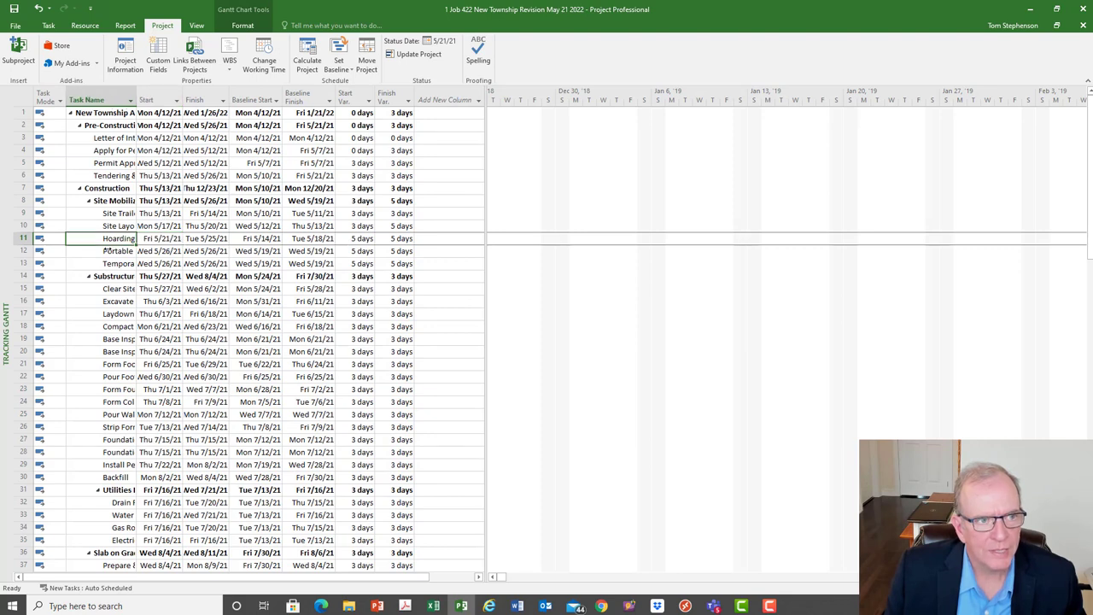
{"action": "left_click", "coordinate": [48, 26]}
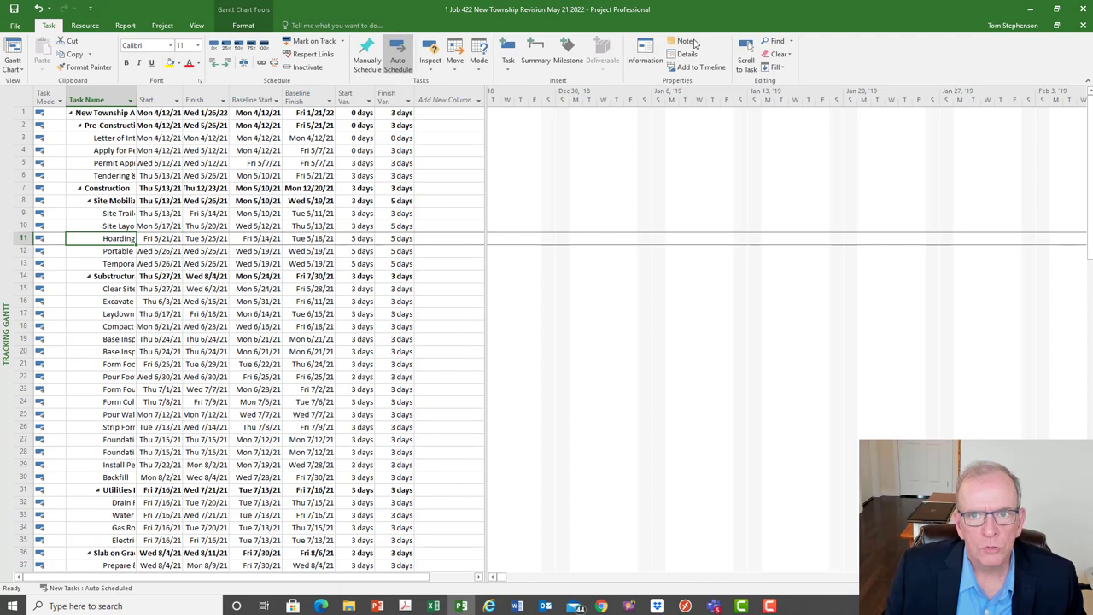
{"action": "left_click", "coordinate": [745, 55]}
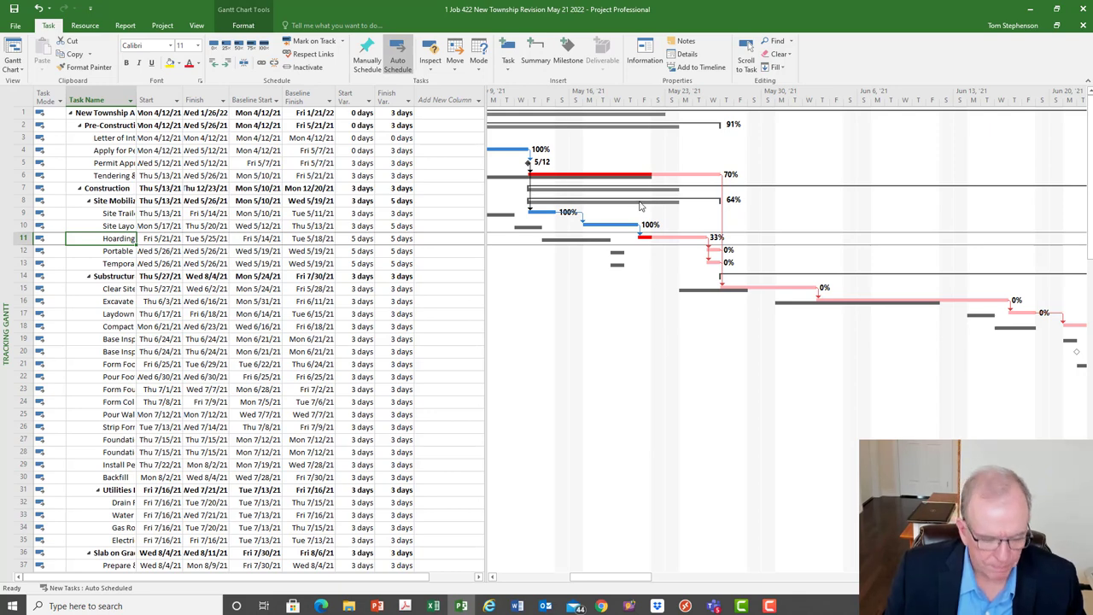
- Format the Status Date gridline in the Tracking Gantt chart as a solid red line
{"action": "right_click", "coordinate": [632, 320]}
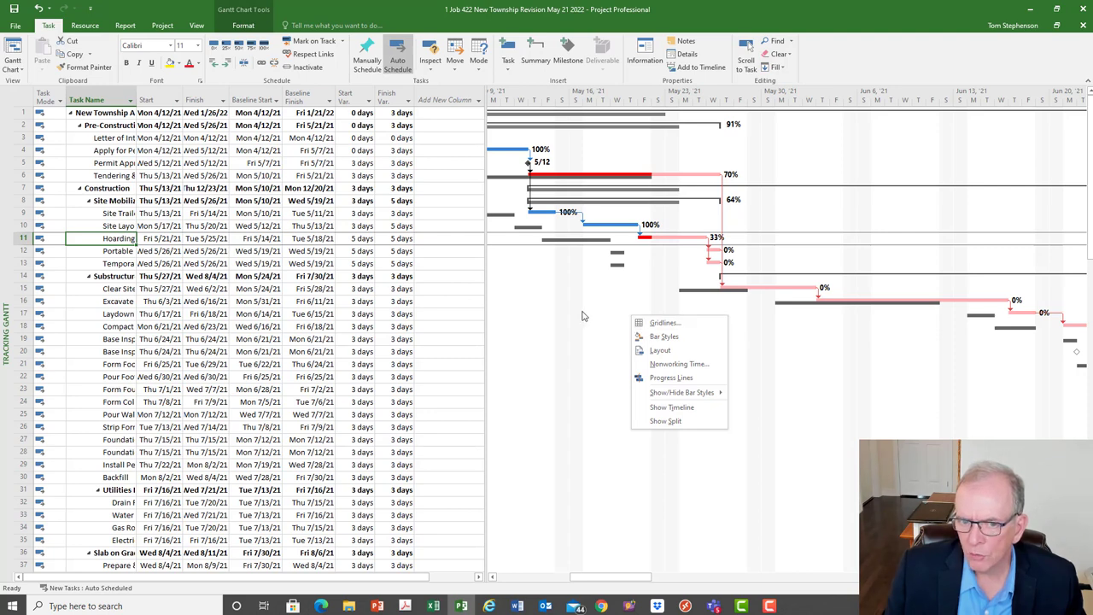
{"action": "left_click", "coordinate": [672, 324]}
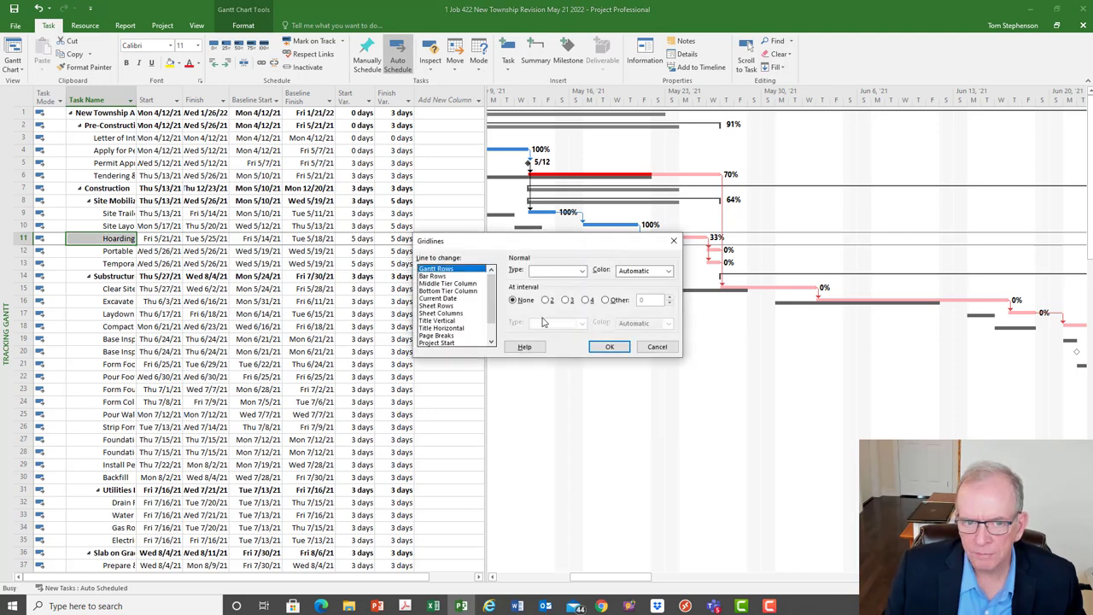
{"action": "scroll", "coordinate": [497, 312], "scroll_direction": "down", "scroll_amount": 1}
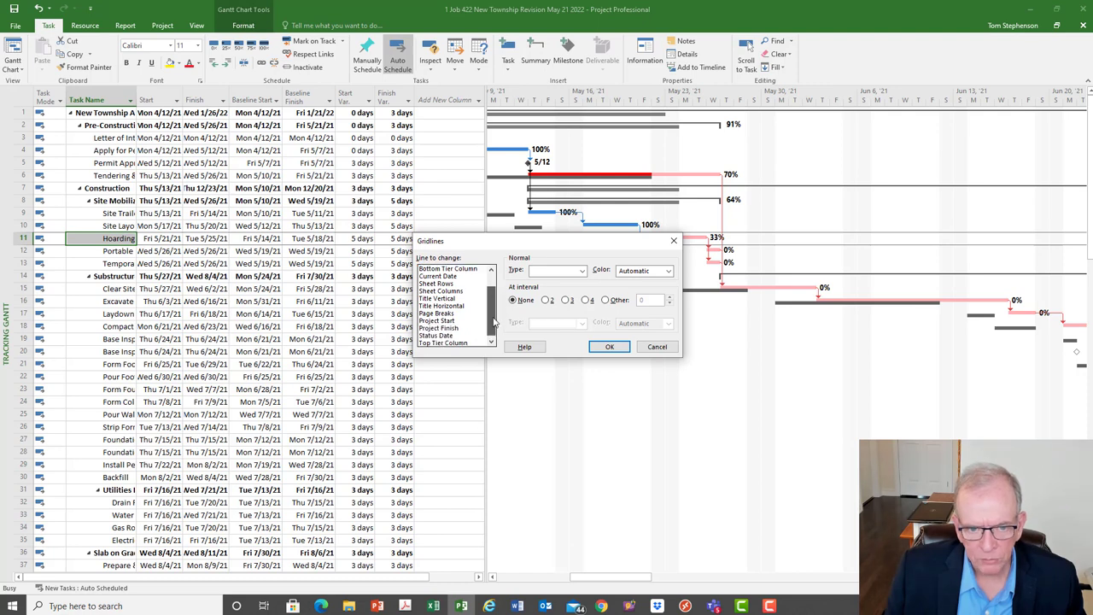
{"action": "left_click", "coordinate": [456, 337]}
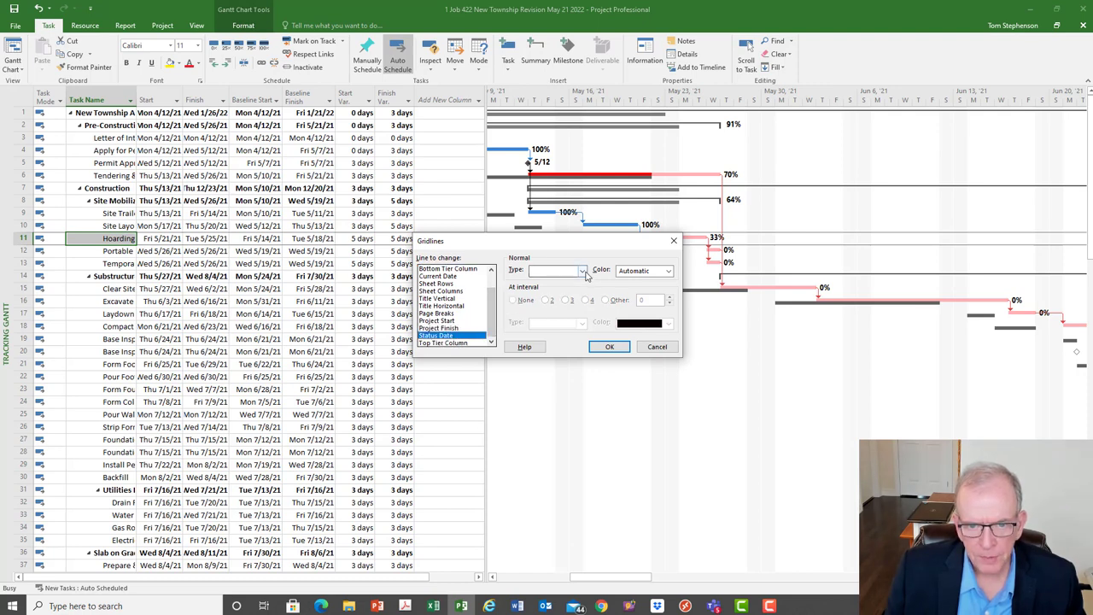
{"action": "left_click", "coordinate": [572, 272]}
{"action": "left_click", "coordinate": [561, 294]}
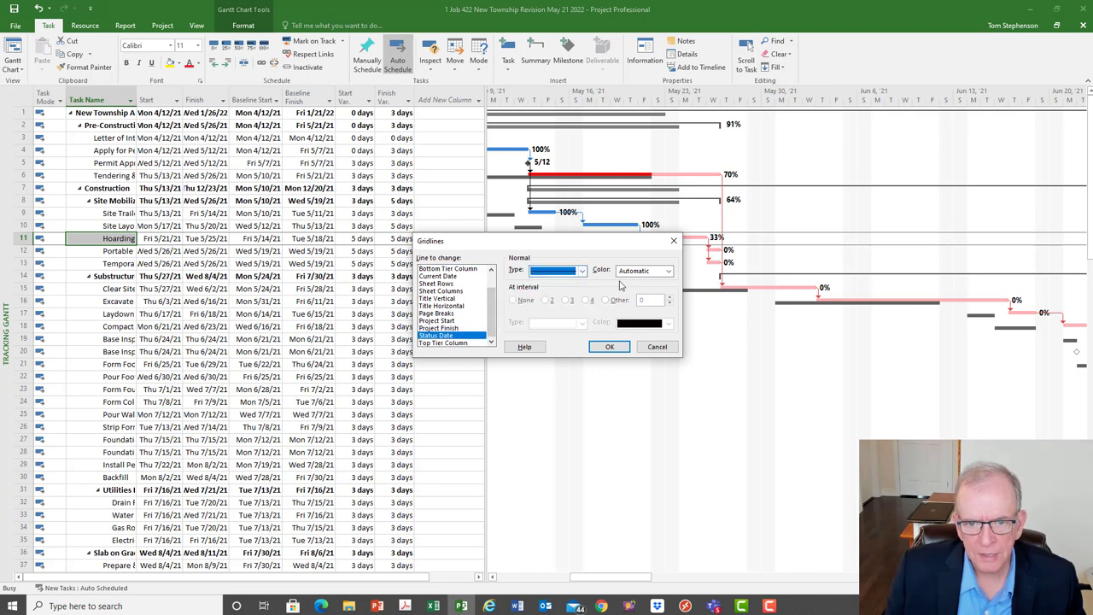
{"action": "left_click", "coordinate": [644, 270]}
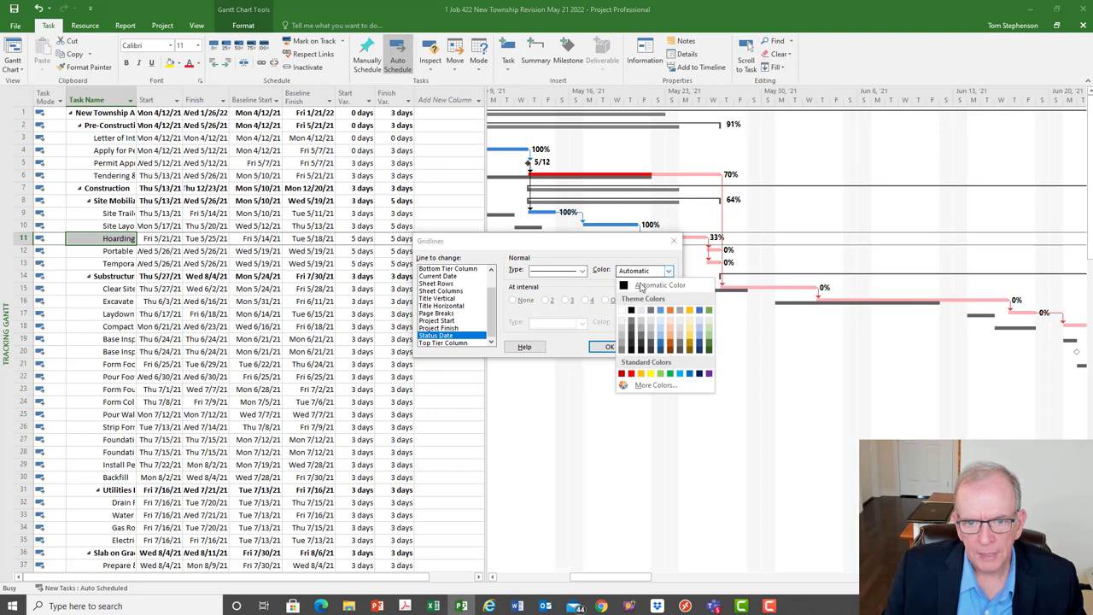
{"action": "left_click", "coordinate": [631, 374]}
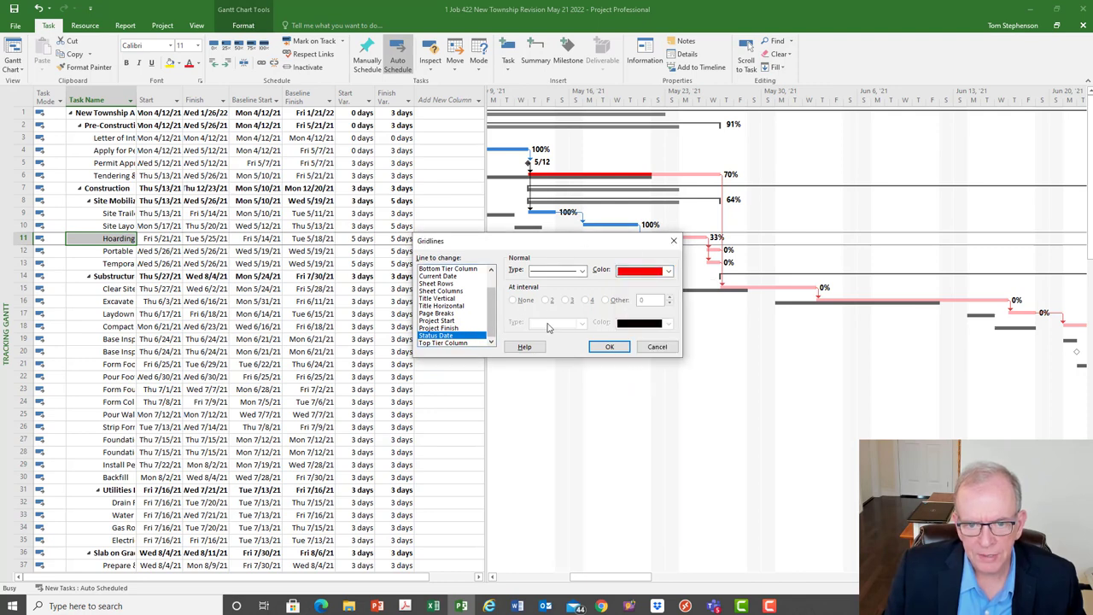
{"action": "left_click", "coordinate": [607, 347]}
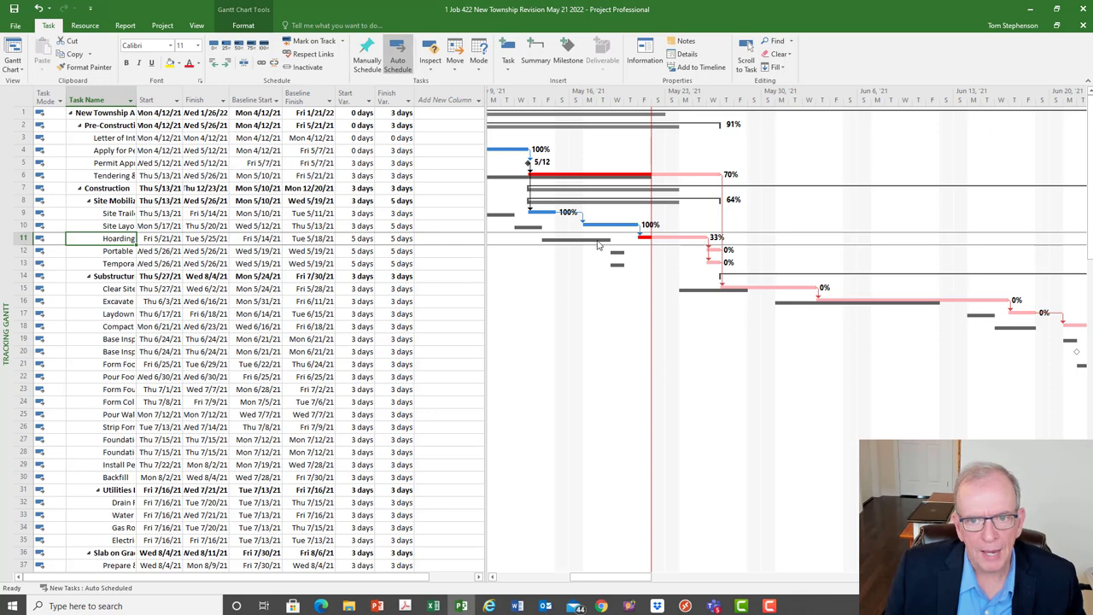
- Insert a Duration column before the Start column in the Tracking Gantt table
{"action": "right_click", "coordinate": [161, 102]}
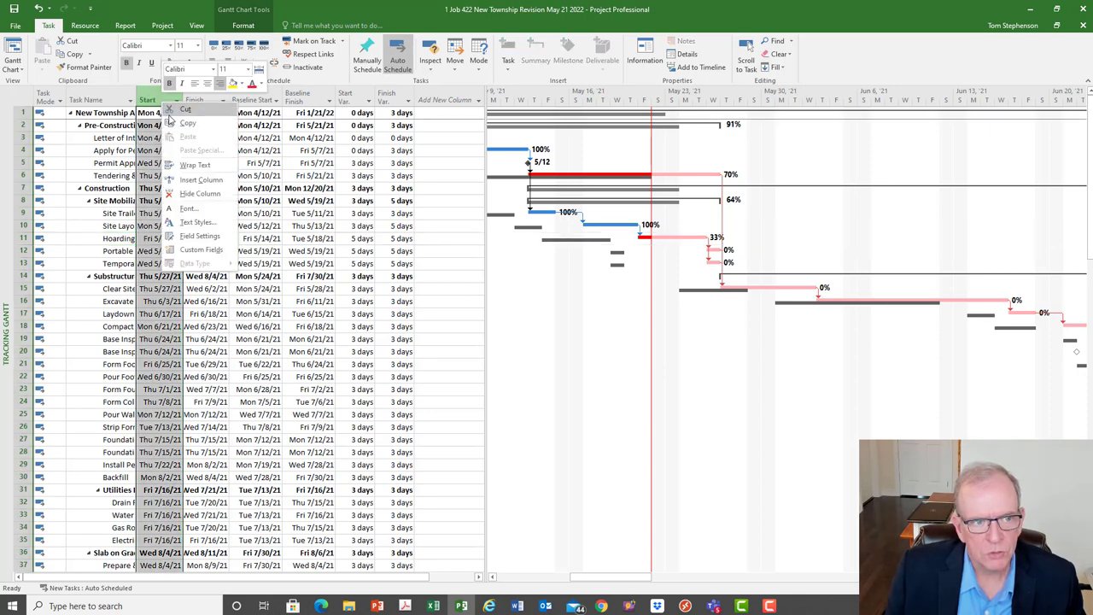
{"action": "left_click", "coordinate": [187, 181]}
{"action": "type", "text": "date1"}
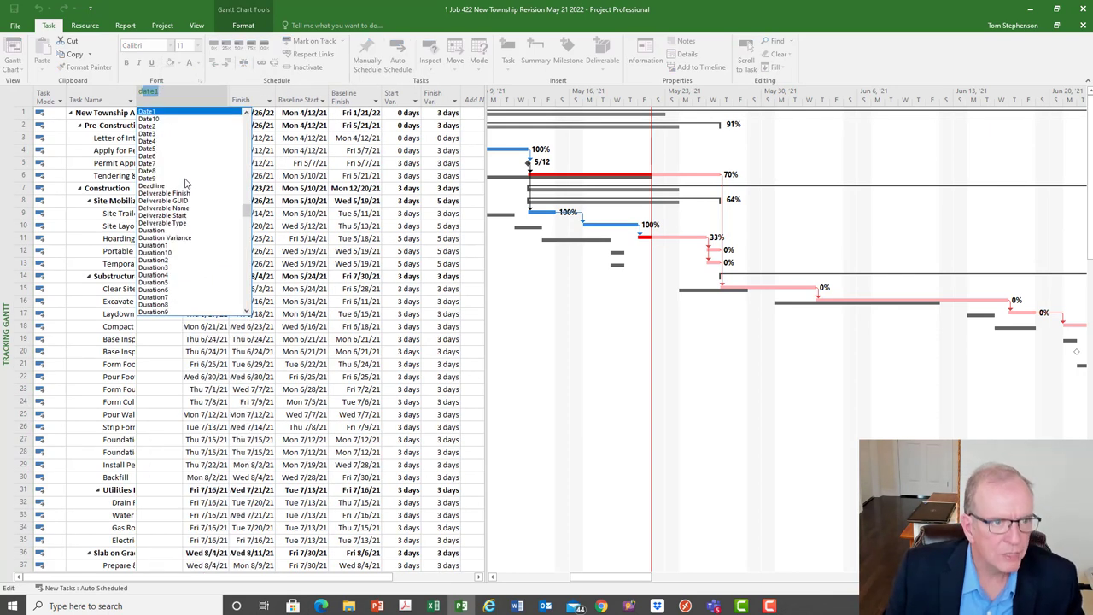
{"action": "left_click", "coordinate": [167, 231]}
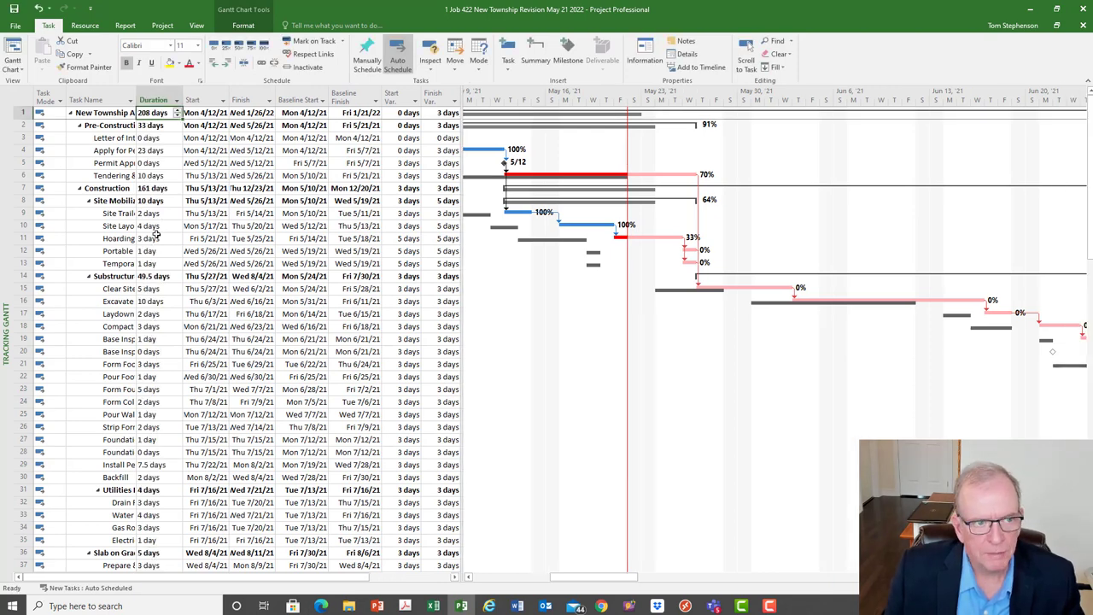
- Widen the Task Name column to fit the task names and extend the table area past the Finish Variance column
{"action": "left_click_drag", "start_coordinate": [136, 99], "coordinate": [203, 98]}
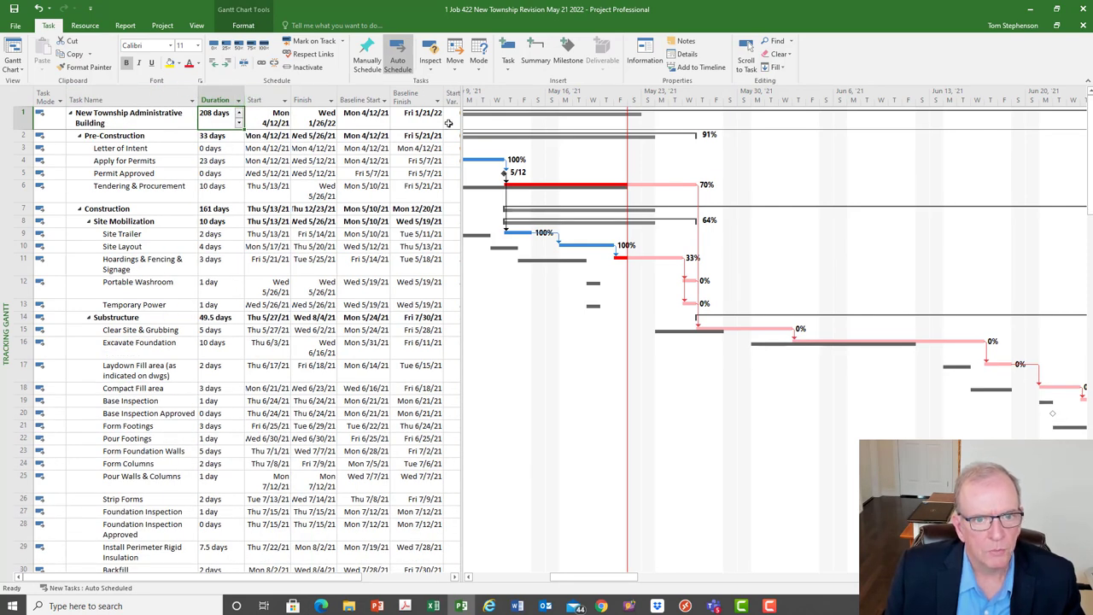
{"action": "left_click_drag", "start_coordinate": [459, 135], "coordinate": [551, 160]}
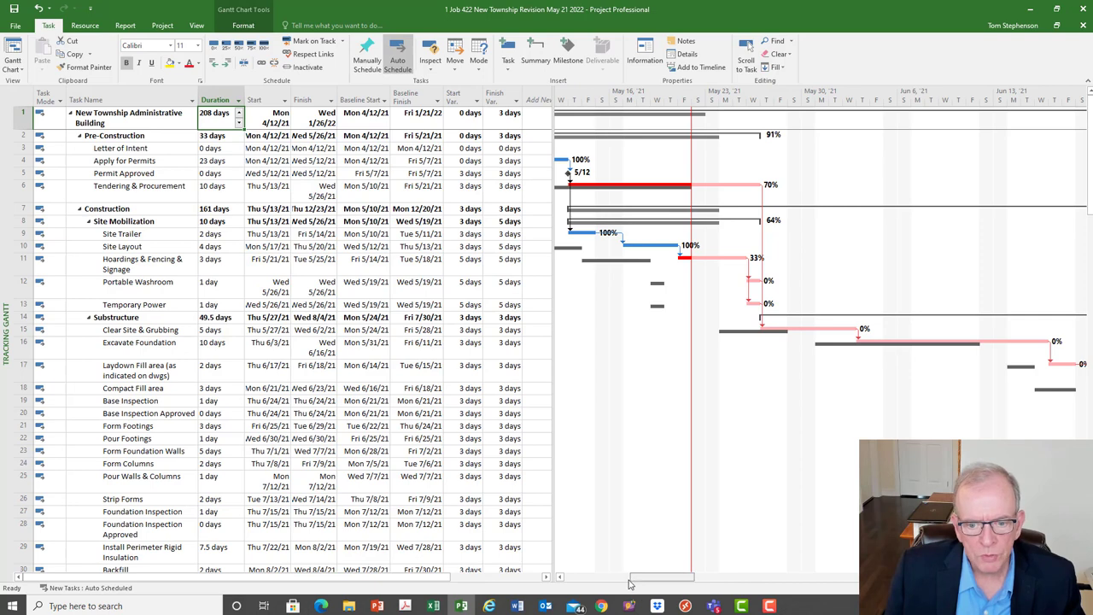
- Compare the actual and baseline bars of Apply for Permits and Tendering & Procurement along the Tracking Gantt timeline
{"action": "mouse_move", "coordinate": [638, 583]}
{"action": "left_mouse_down"}
{"action": "mouse_move", "coordinate": [608, 584]}
{"action": "mouse_move", "coordinate": [626, 574]}
{"action": "left_mouse_up"}
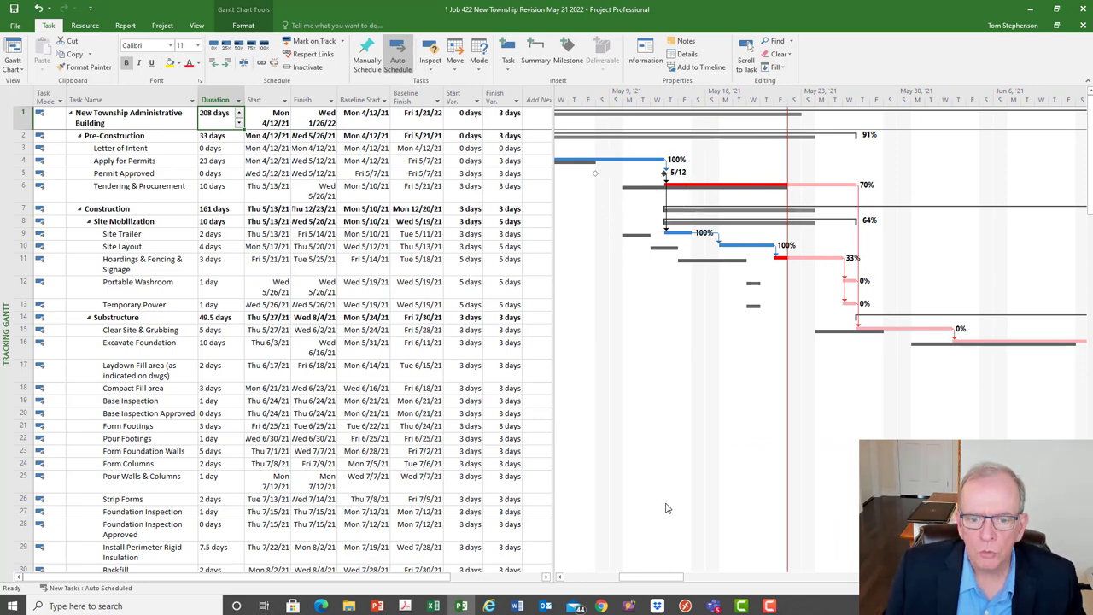
{"action": "left_click_drag", "start_coordinate": [662, 578], "coordinate": [611, 581]}
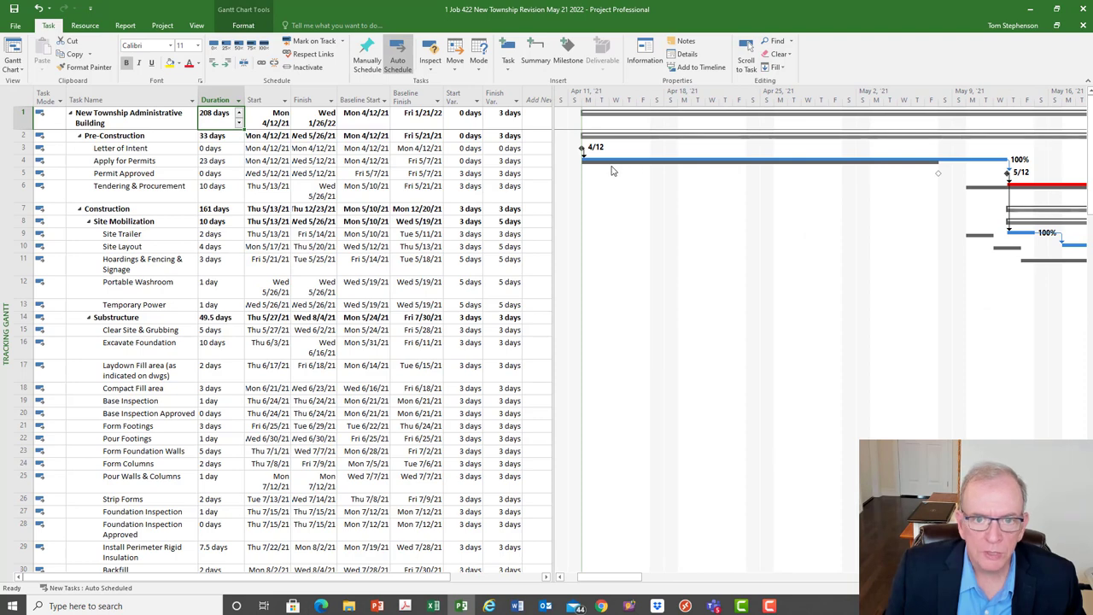
{"action": "key", "text": "ctrl"}
{"action": "key", "text": "ctrl"}
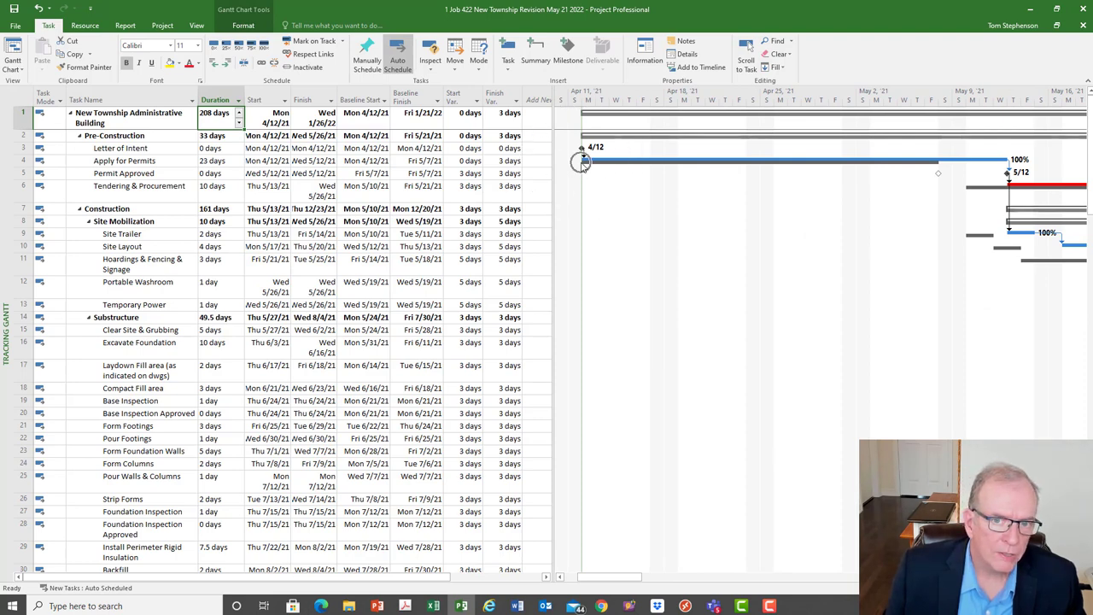
{"action": "key", "text": "ctrl"}
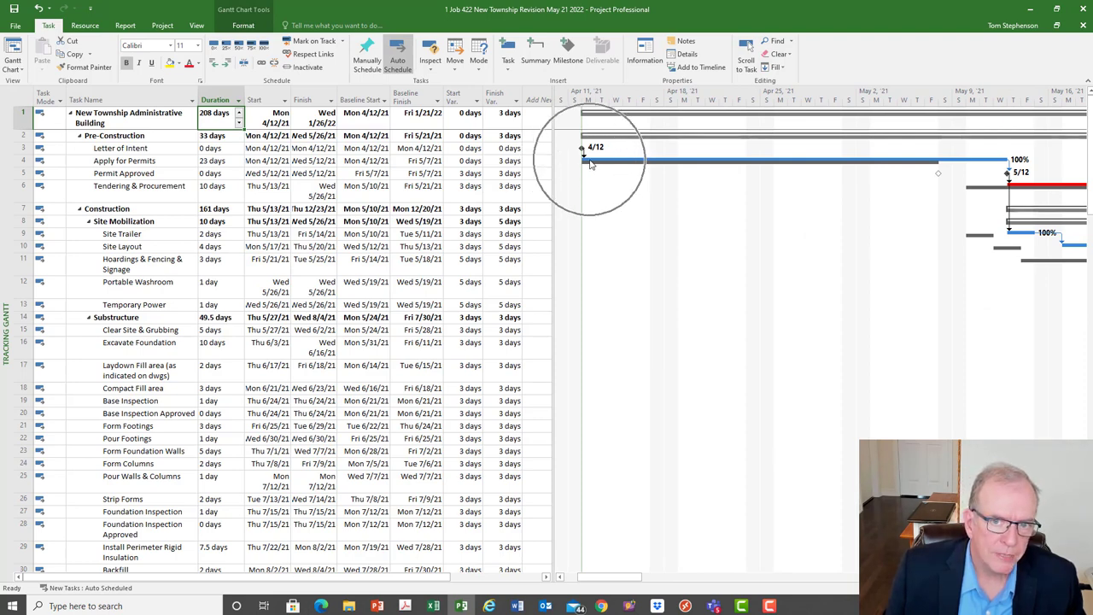
{"action": "key", "text": "ctrl"}
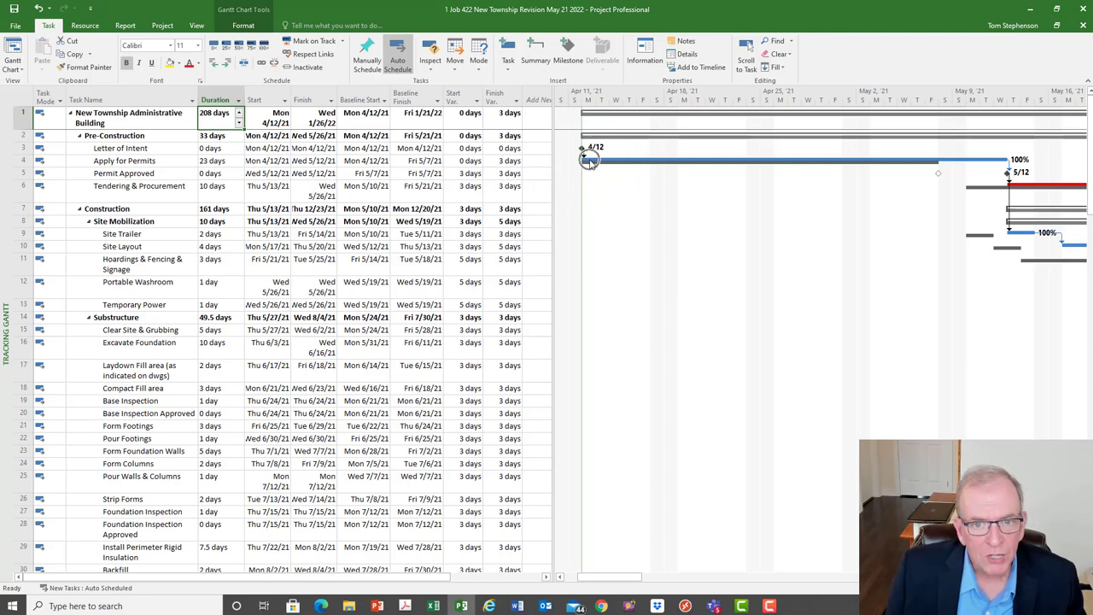
{"action": "left_click_drag", "start_coordinate": [612, 576], "coordinate": [667, 577]}
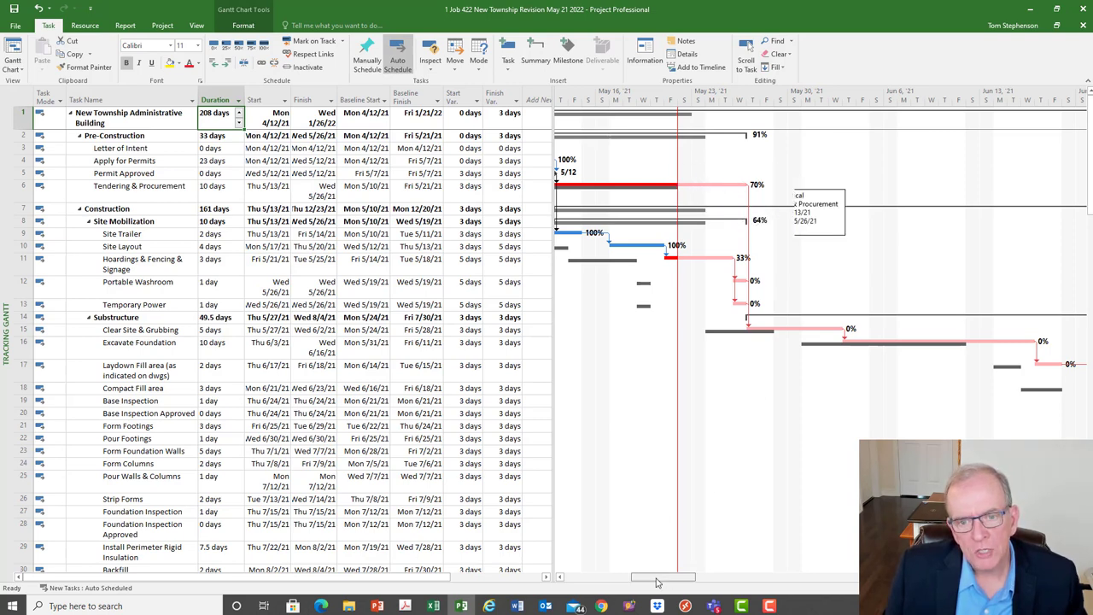
{"action": "left_click_drag", "start_coordinate": [665, 577], "coordinate": [621, 576]}
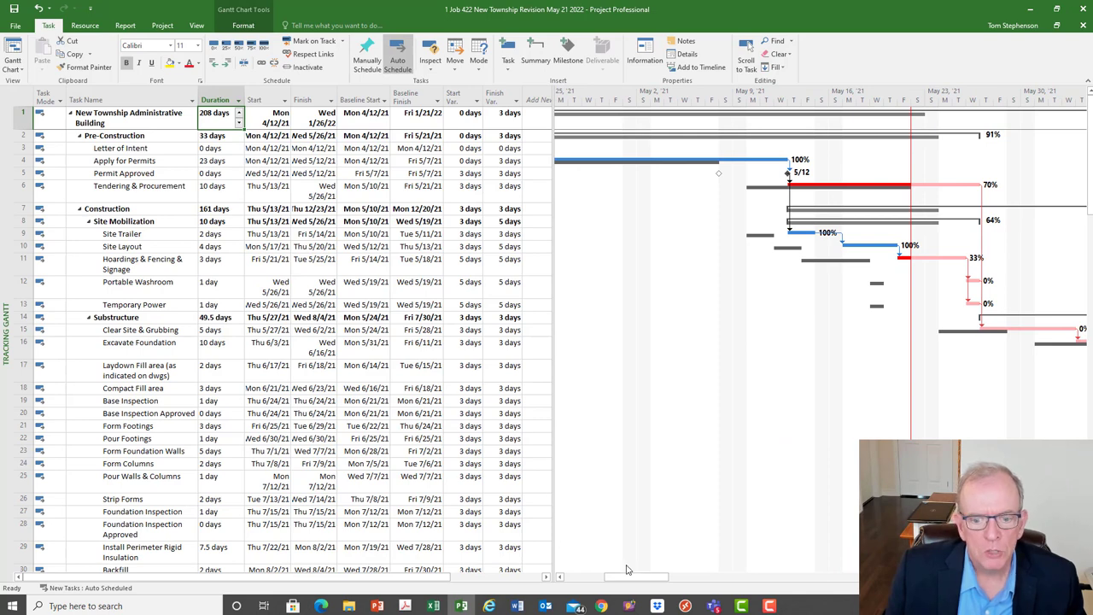
{"action": "left_click_drag", "start_coordinate": [631, 578], "coordinate": [651, 578]}
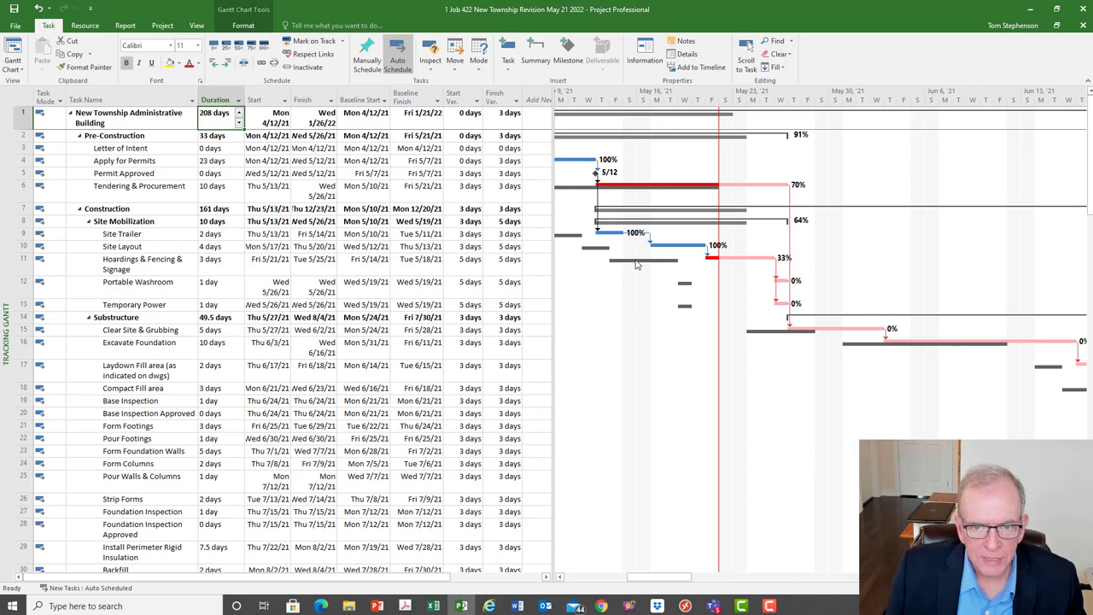
- Compare the Hoardings & Fencing & Signage bar with its baseline, and check the start variance of that task and of Site Layout
{"action": "key", "text": "ctrl"}
{"action": "key", "text": "ctrl"}
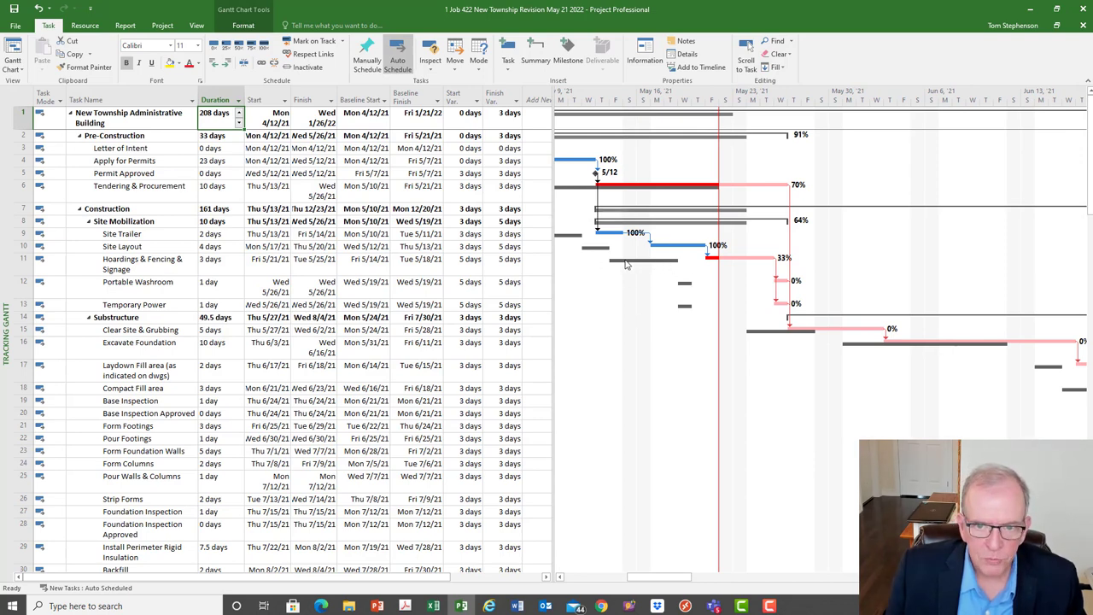
{"action": "key", "text": "ctrl"}
{"action": "key", "text": "ctrl"}
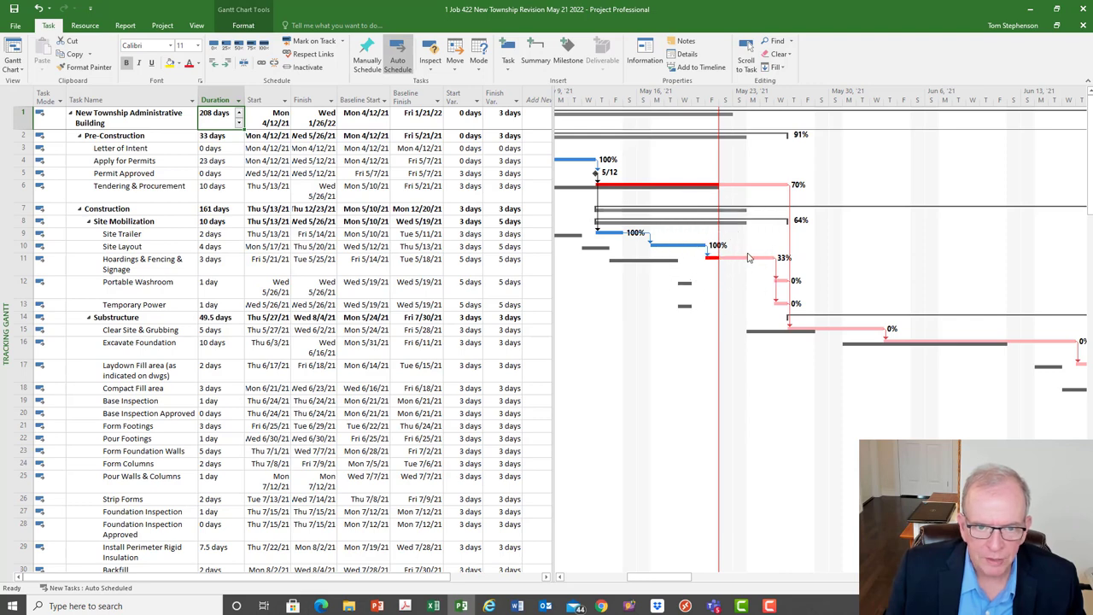
{"action": "left_click", "coordinate": [501, 261]}
{"action": "left_click", "coordinate": [473, 264]}
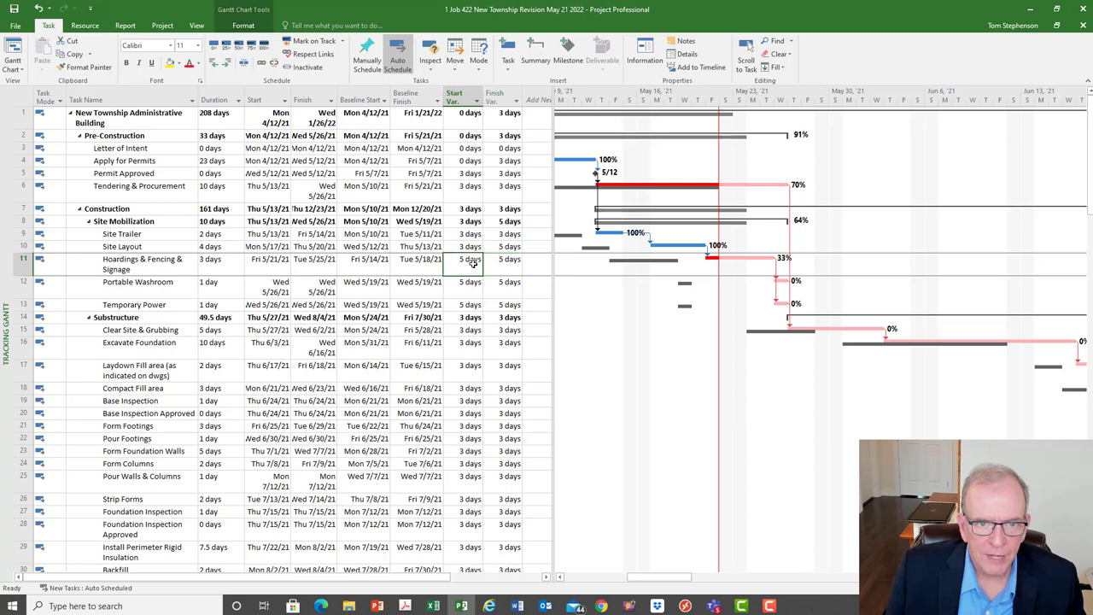
{"action": "key", "text": "ctrl"}
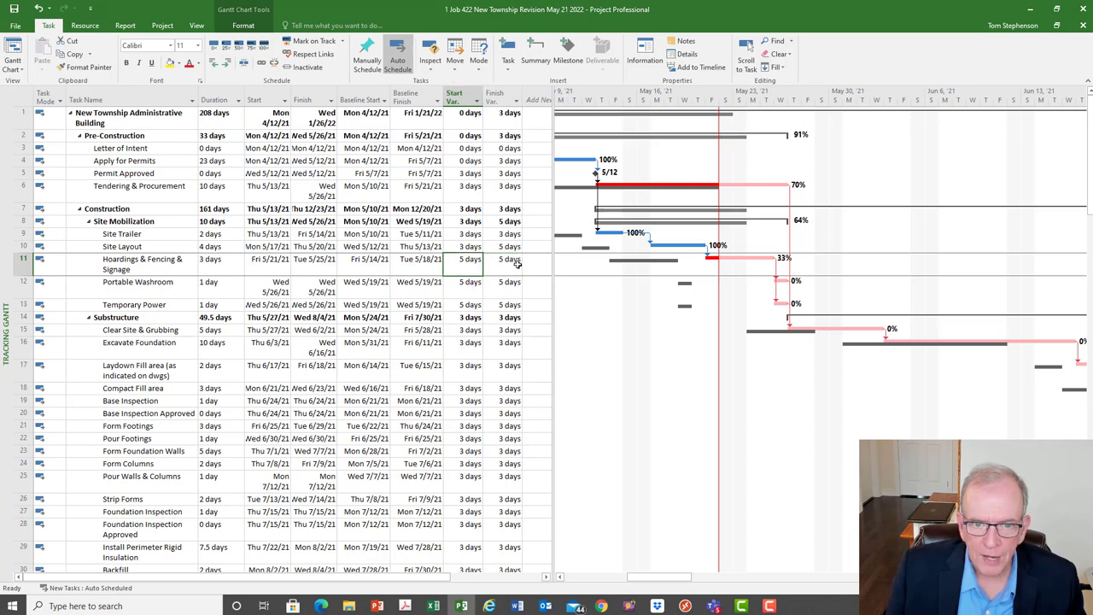
{"action": "key", "text": "ctrl"}
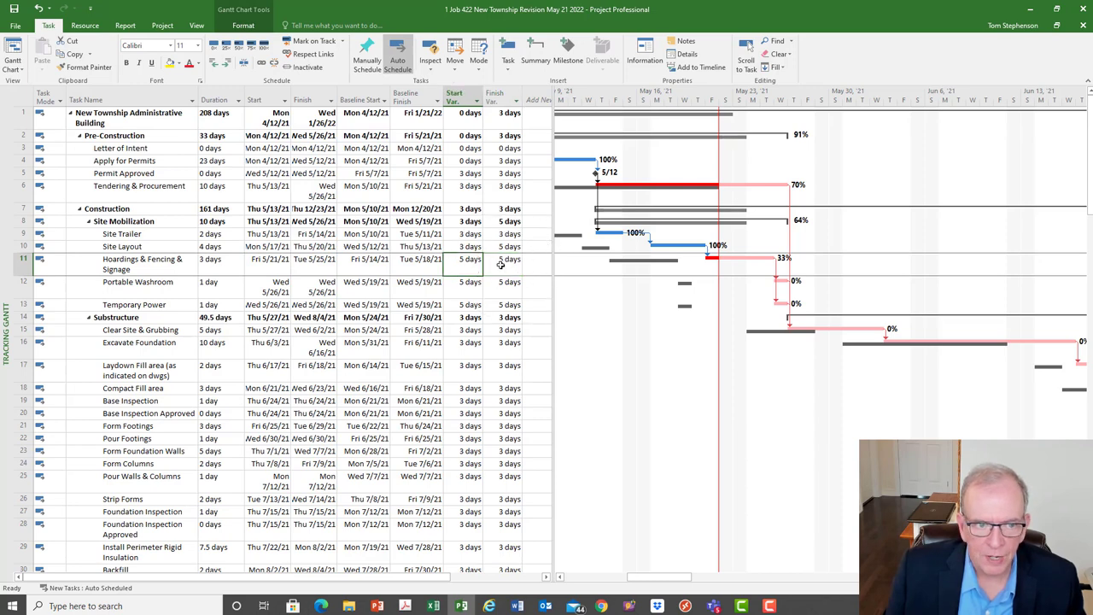
{"action": "left_click", "coordinate": [469, 247]}
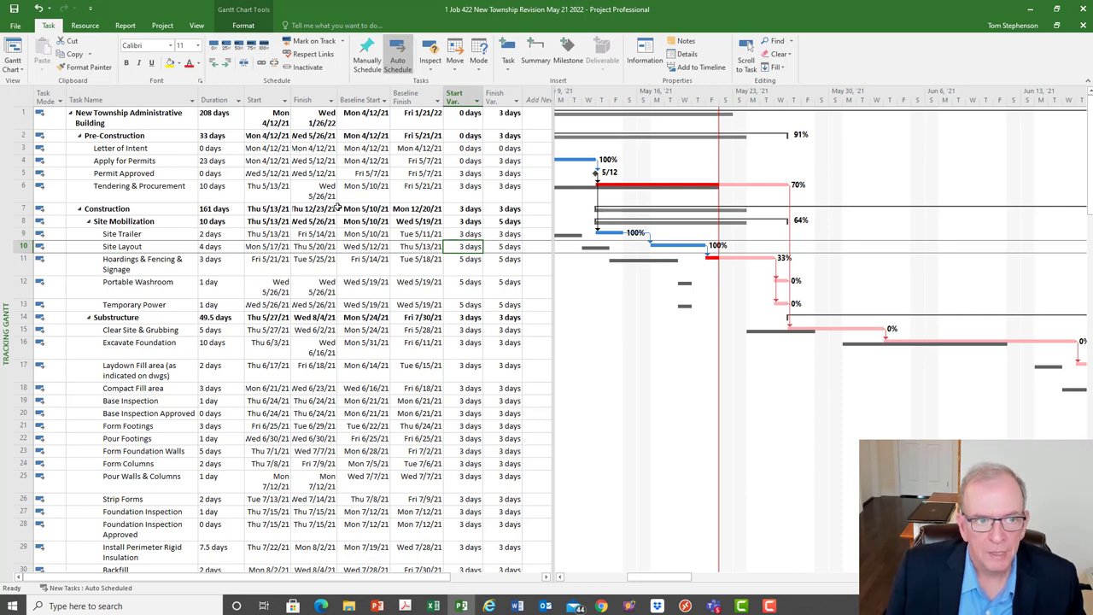
- Insert a Baseline Duration column between the Duration and Start columns
{"action": "left_click", "coordinate": [238, 100]}
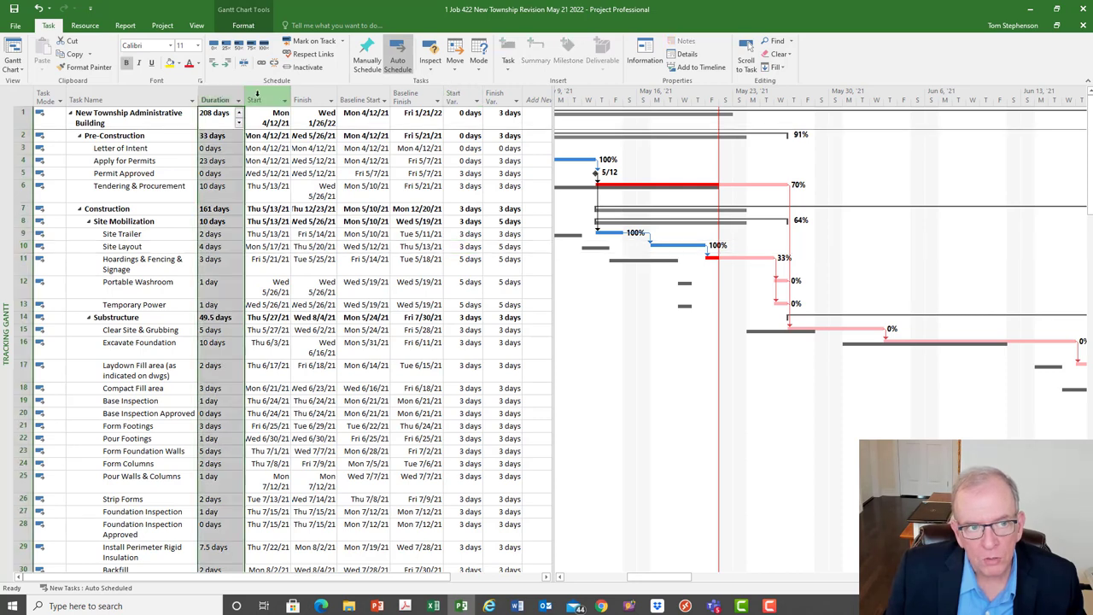
{"action": "left_click", "coordinate": [256, 100]}
{"action": "right_click", "coordinate": [259, 100]}
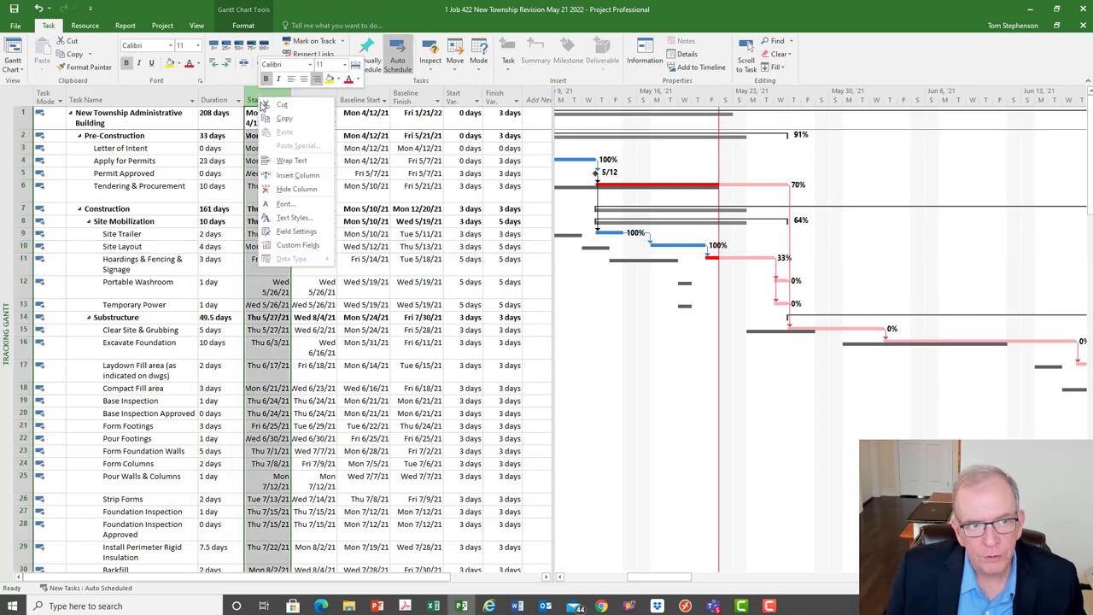
{"action": "left_click", "coordinate": [290, 175]}
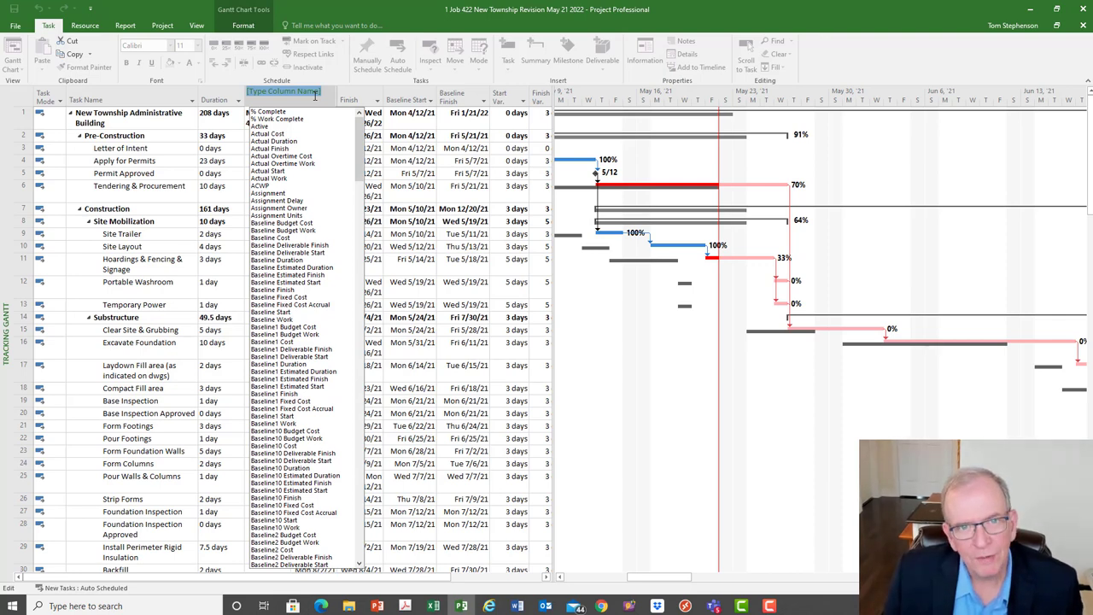
{"action": "type", "text": "baseline Budget Cost"}
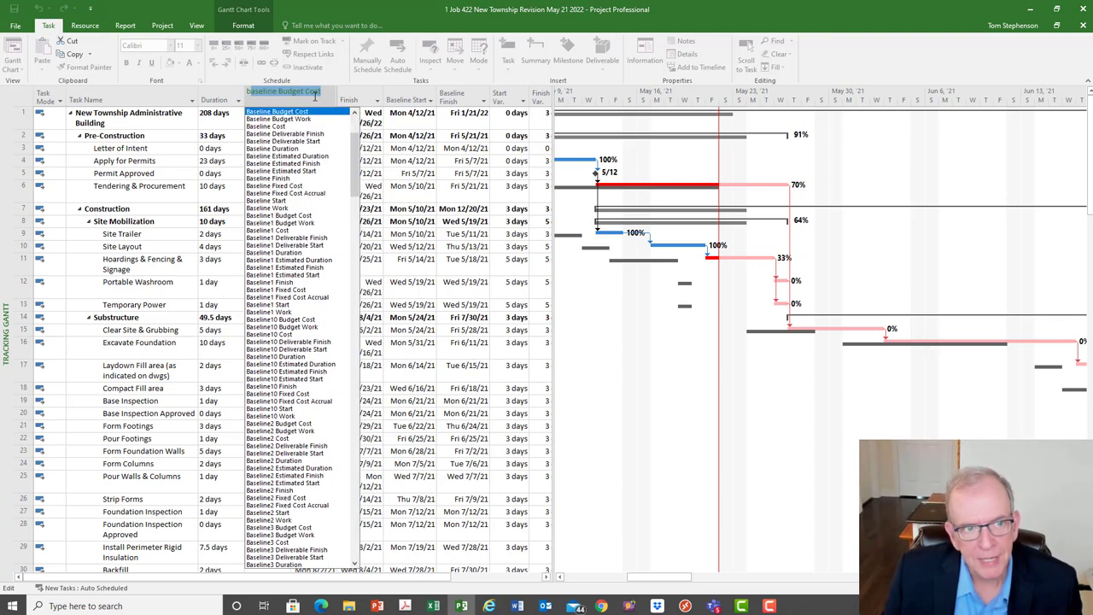
{"action": "left_click", "coordinate": [270, 151]}
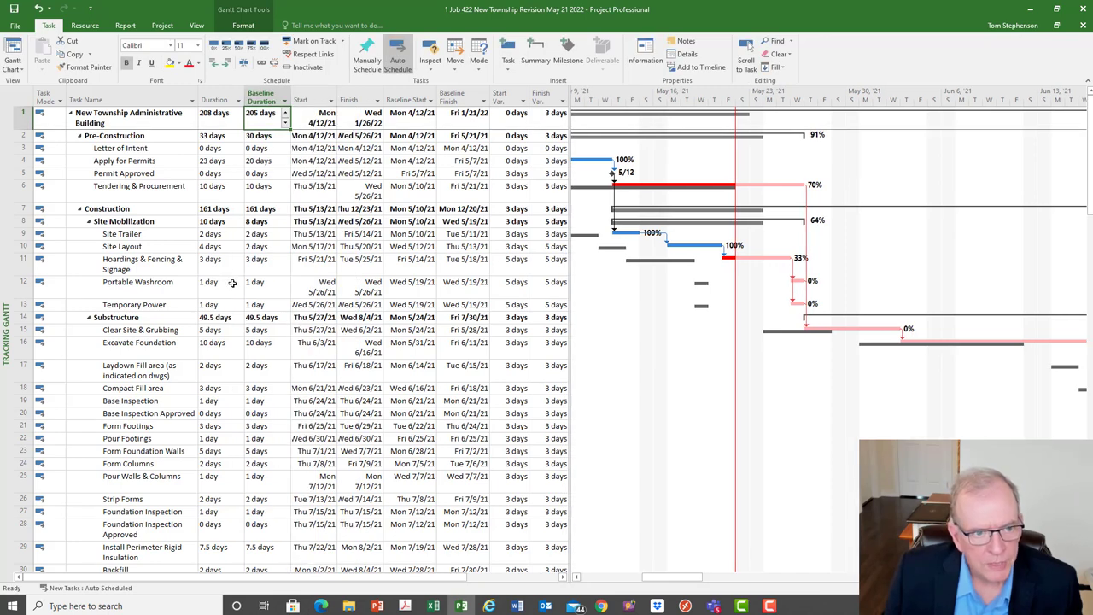
- Compare Site Layout's duration with its baseline duration, and examine its start and finish variances alongside Apply for Permits' finish variance
{"action": "left_click", "coordinate": [219, 249]}
{"action": "left_click", "coordinate": [257, 247]}
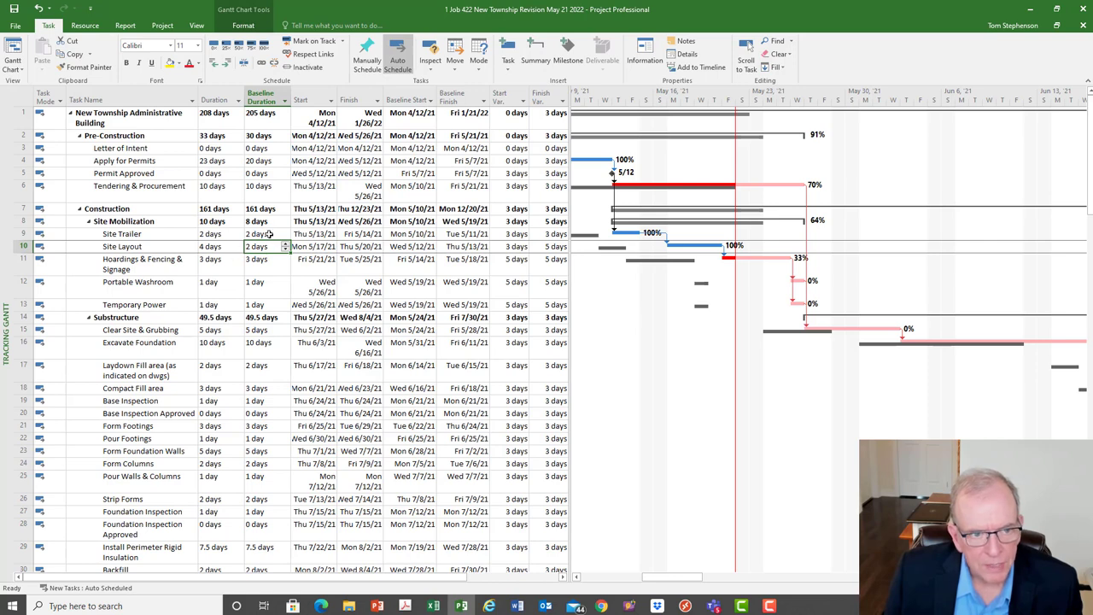
{"action": "left_click", "coordinate": [220, 247]}
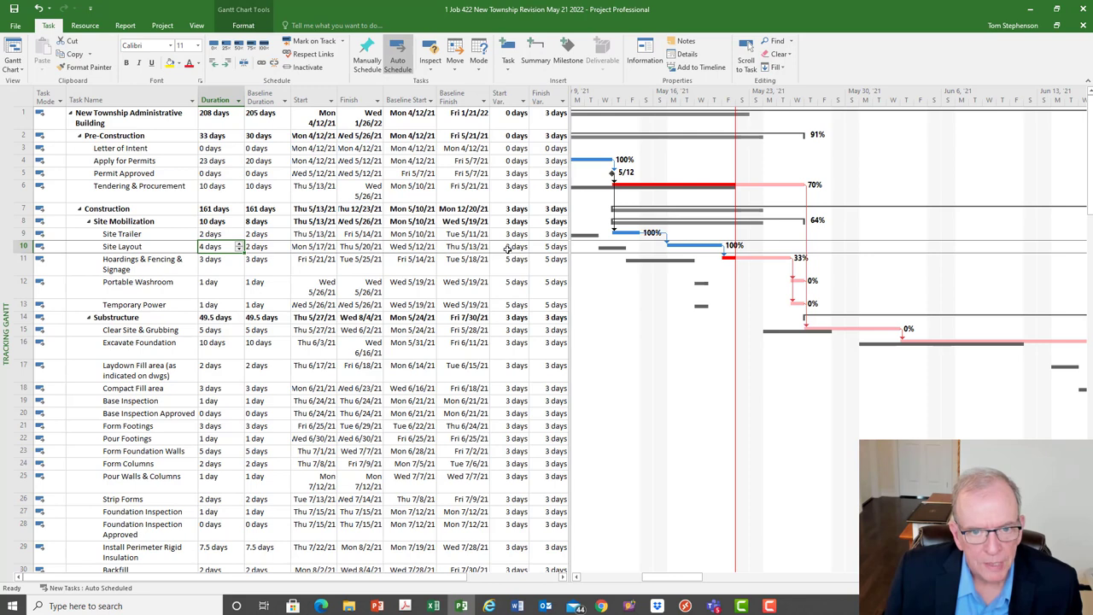
{"action": "left_click", "coordinate": [556, 247]}
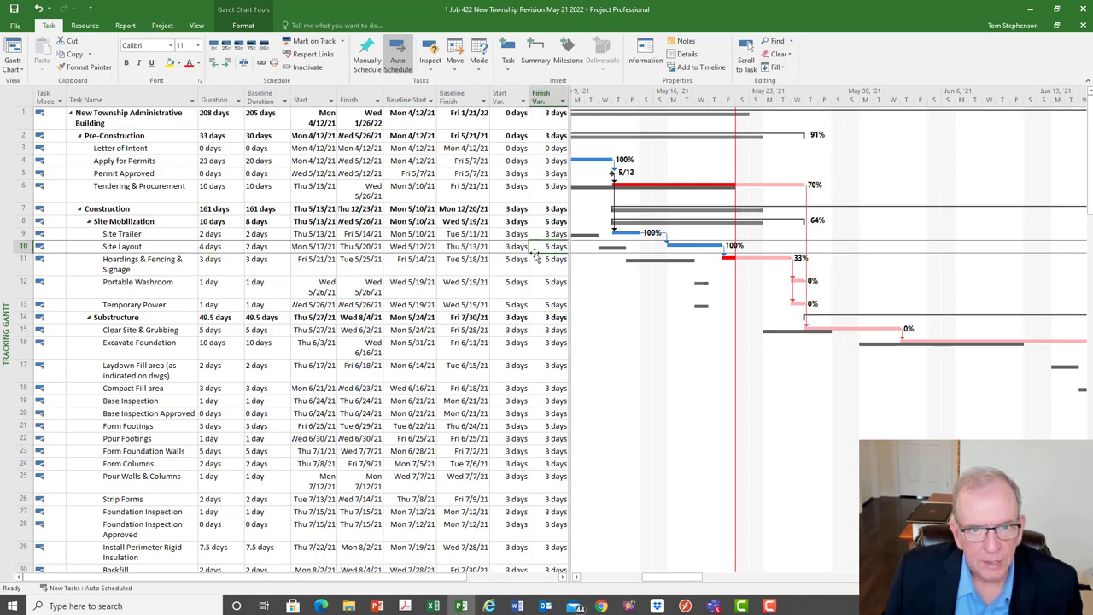
{"action": "left_click", "coordinate": [511, 246]}
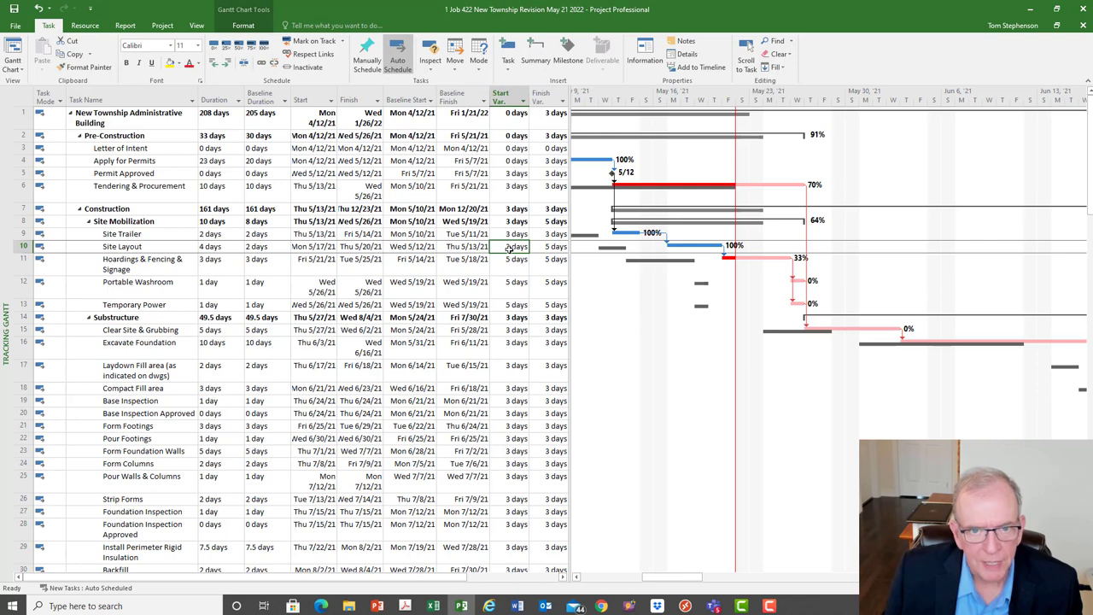
{"action": "left_click", "coordinate": [554, 162]}
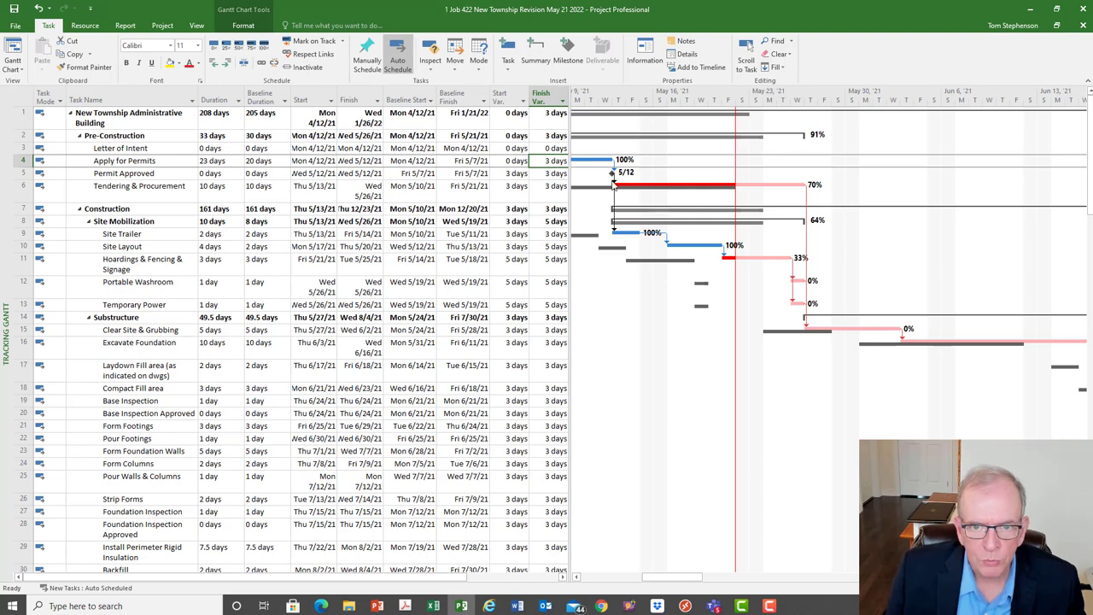
{"action": "left_click", "coordinate": [518, 247]}
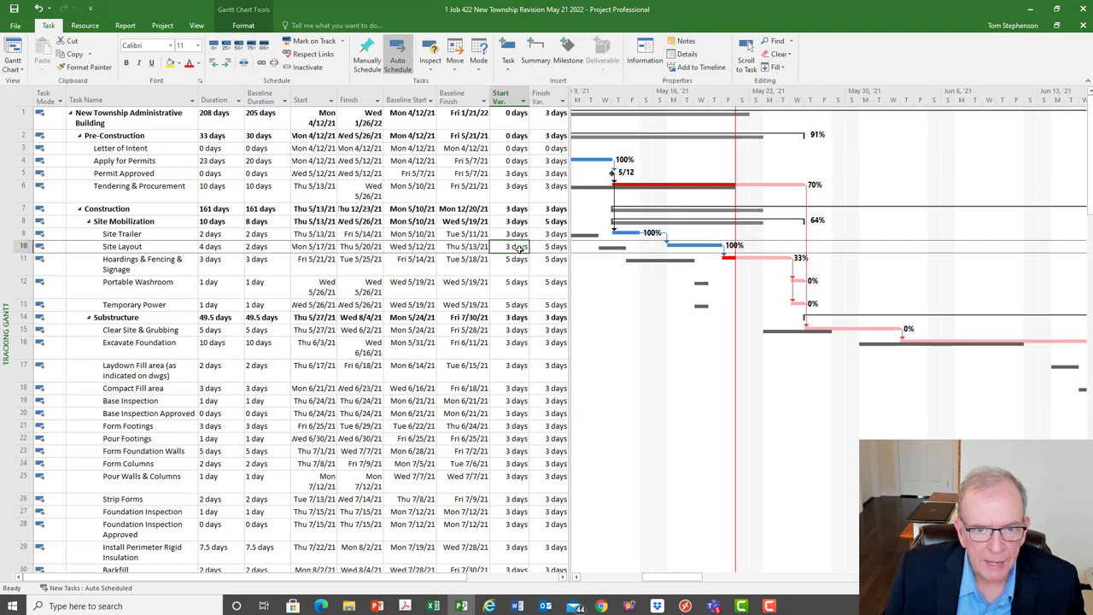
{"action": "left_click", "coordinate": [543, 248]}
{"action": "left_click", "coordinate": [248, 248]}
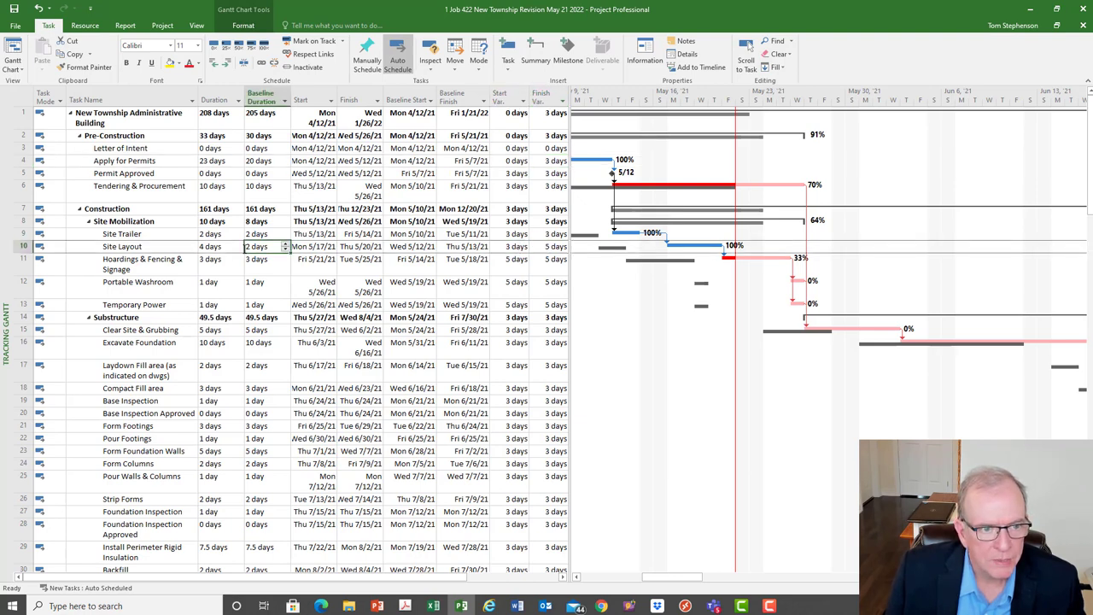
{"action": "left_click", "coordinate": [218, 248]}
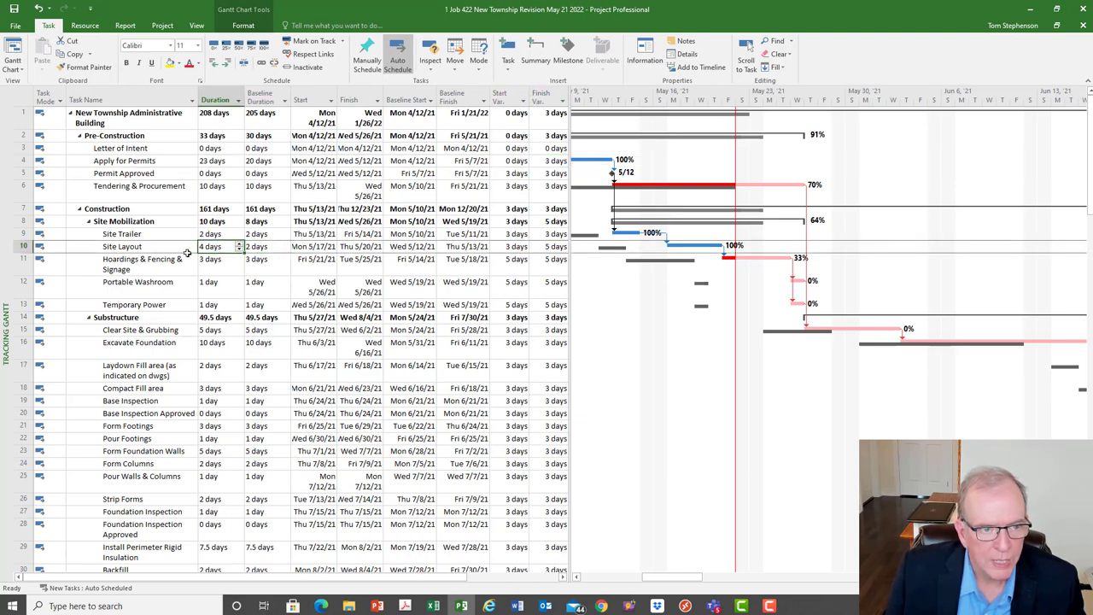
{"action": "left_click", "coordinate": [262, 248]}
{"action": "left_click", "coordinate": [265, 96]}
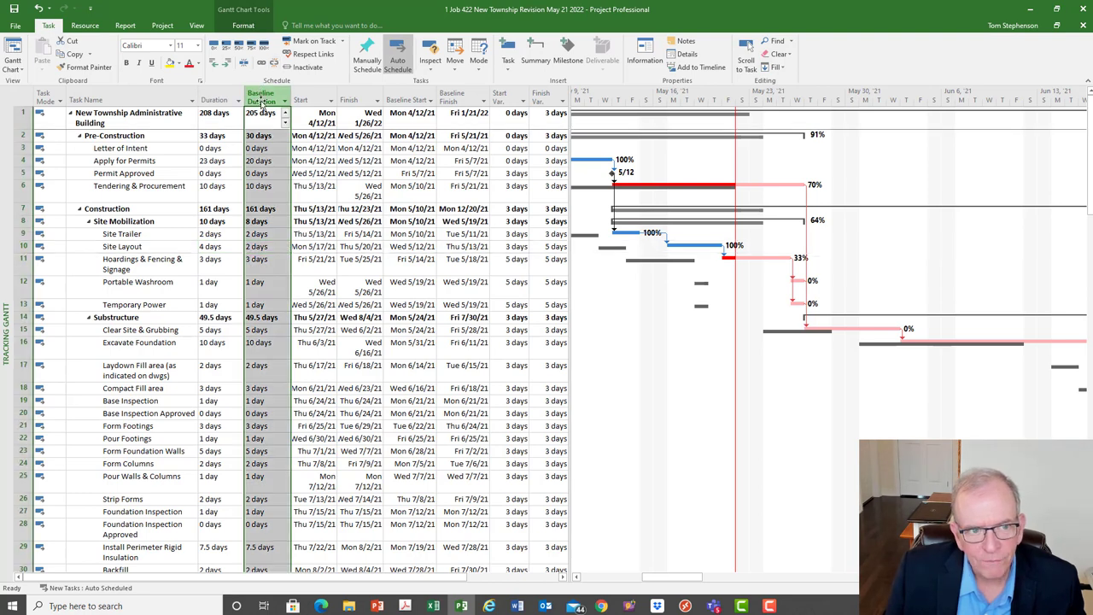
{"action": "left_click", "coordinate": [259, 246]}
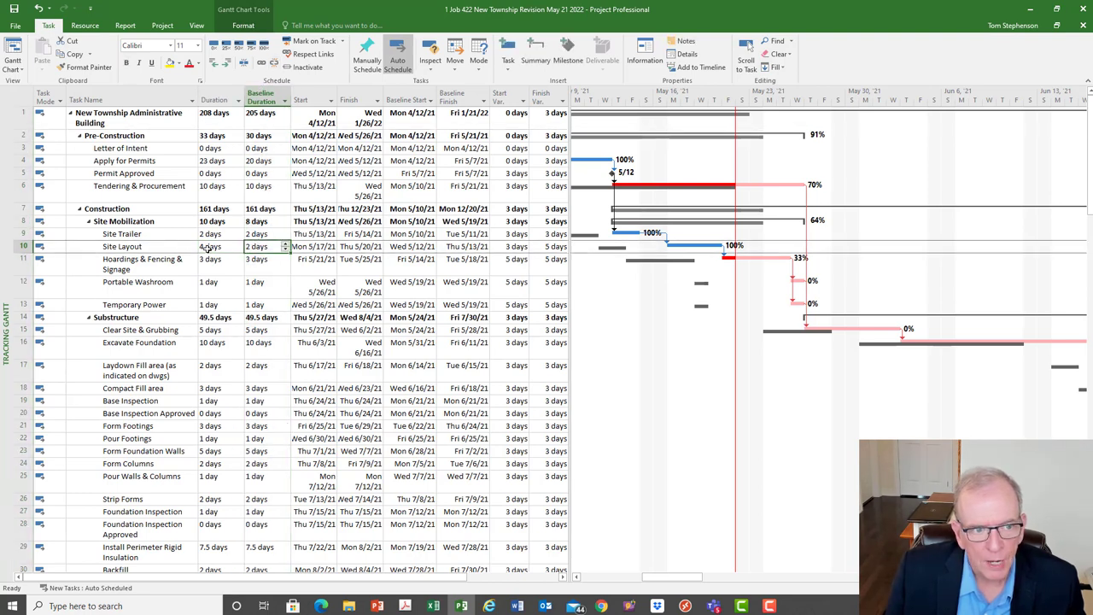
{"action": "left_click", "coordinate": [205, 247]}
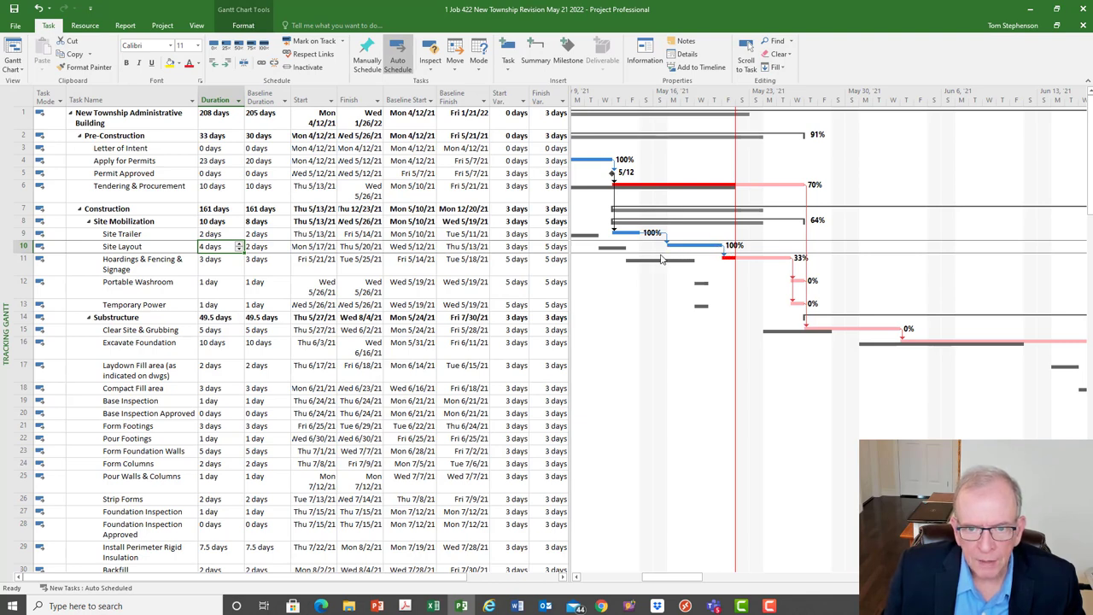
- Examine how the remaining task bars sit against their baselines along the timeline, and check the baseline of Clear Site & Grubbing
{"action": "scroll", "coordinate": [629, 254], "scroll_direction": "down", "scroll_amount": 3}
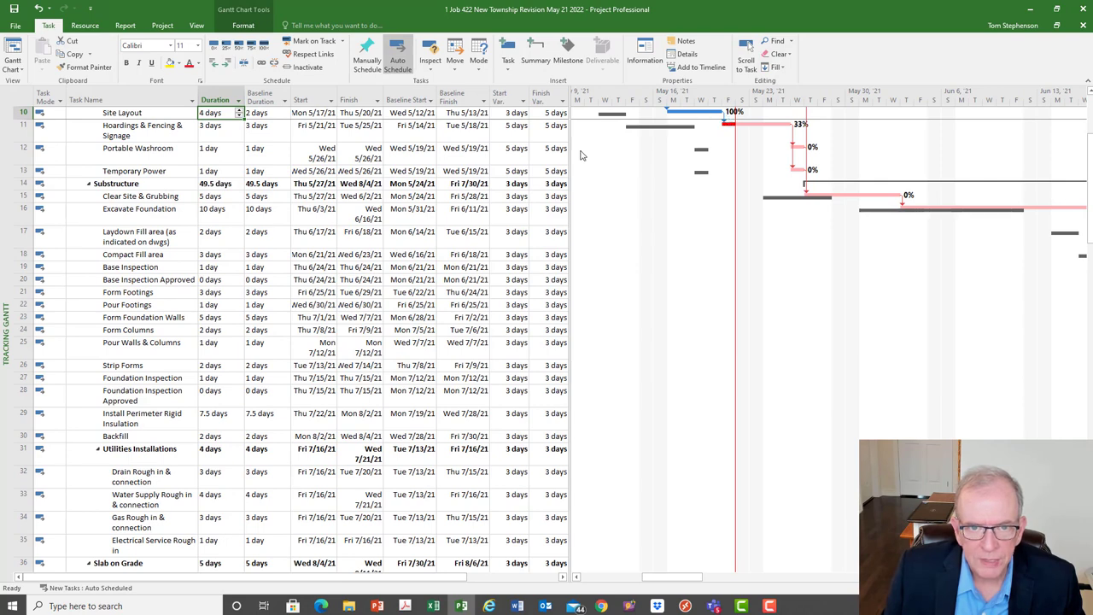
{"action": "scroll", "coordinate": [581, 154], "scroll_direction": "up", "scroll_amount": 1}
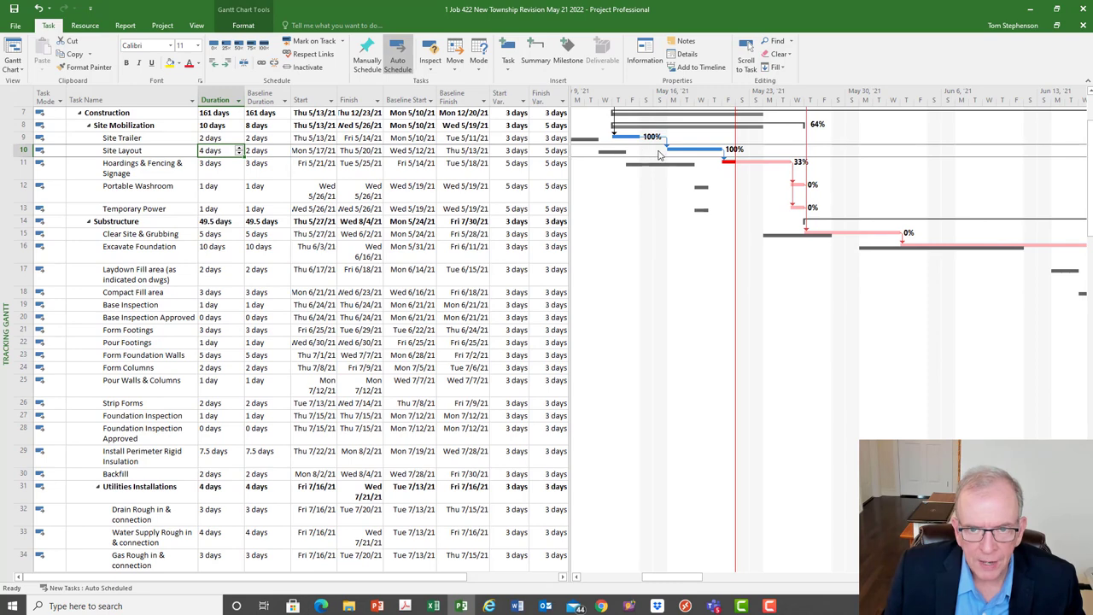
{"action": "scroll", "coordinate": [612, 202], "scroll_direction": "up", "scroll_amount": 1}
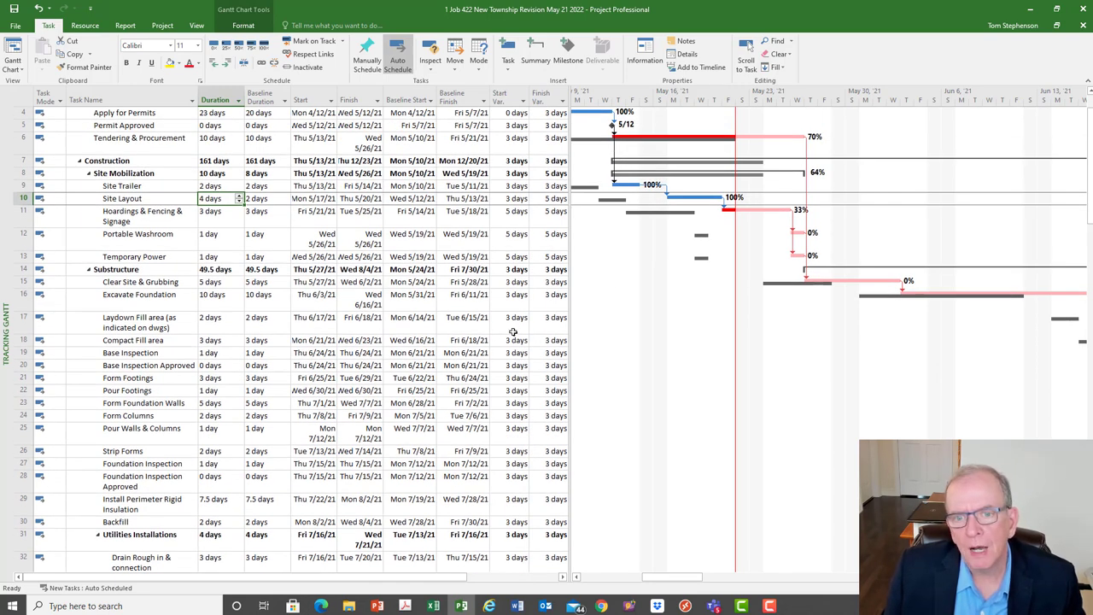
{"action": "scroll", "coordinate": [512, 331], "scroll_direction": "up", "scroll_amount": 1}
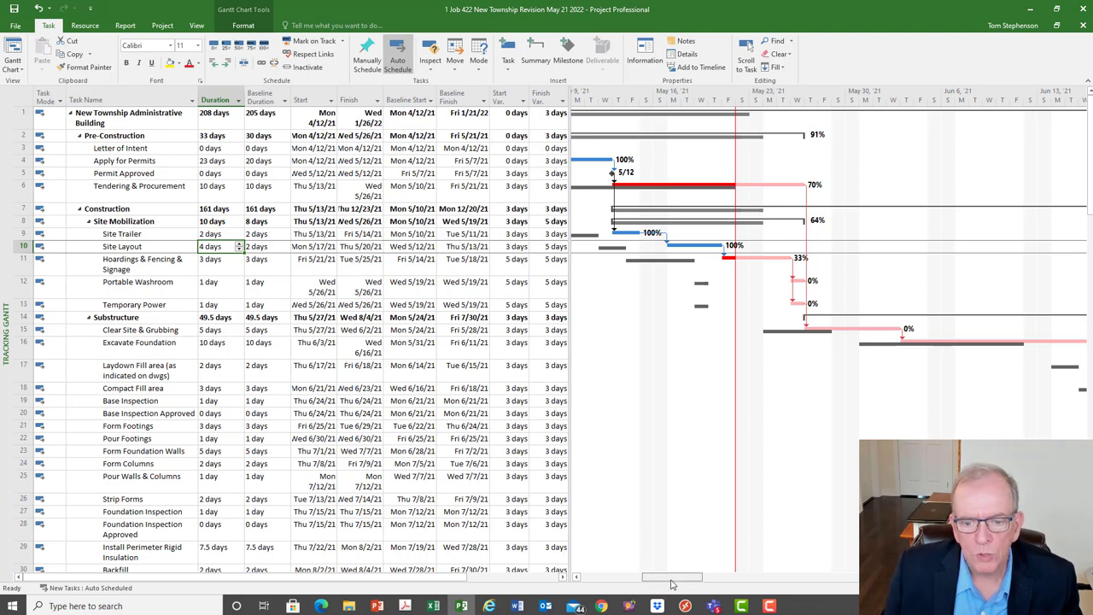
{"action": "left_click_drag", "start_coordinate": [672, 584], "coordinate": [687, 582]}
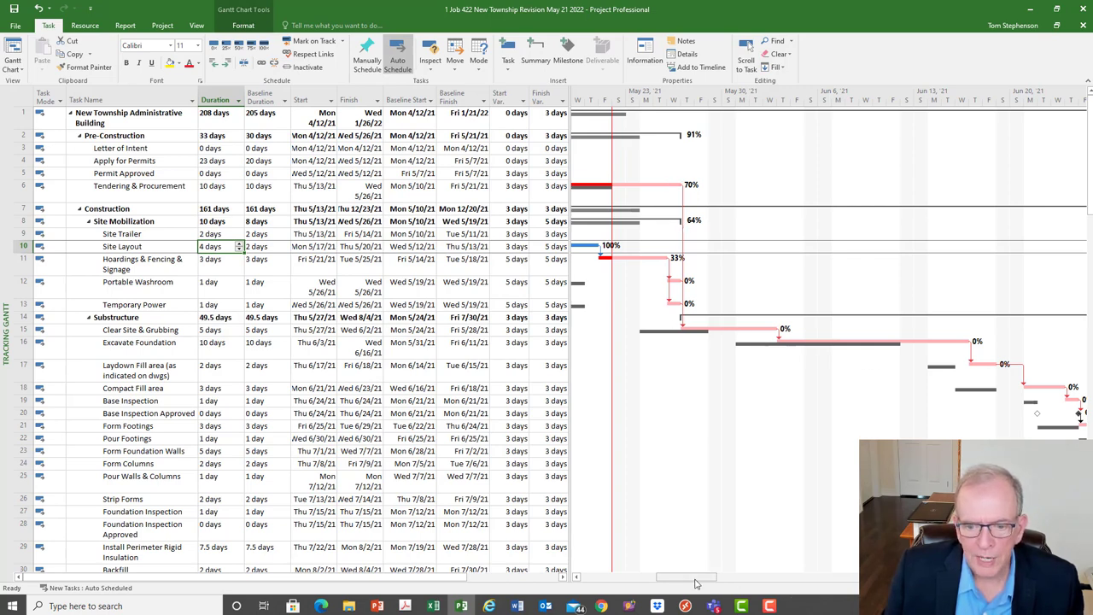
{"action": "left_click_drag", "start_coordinate": [693, 577], "coordinate": [775, 583]}
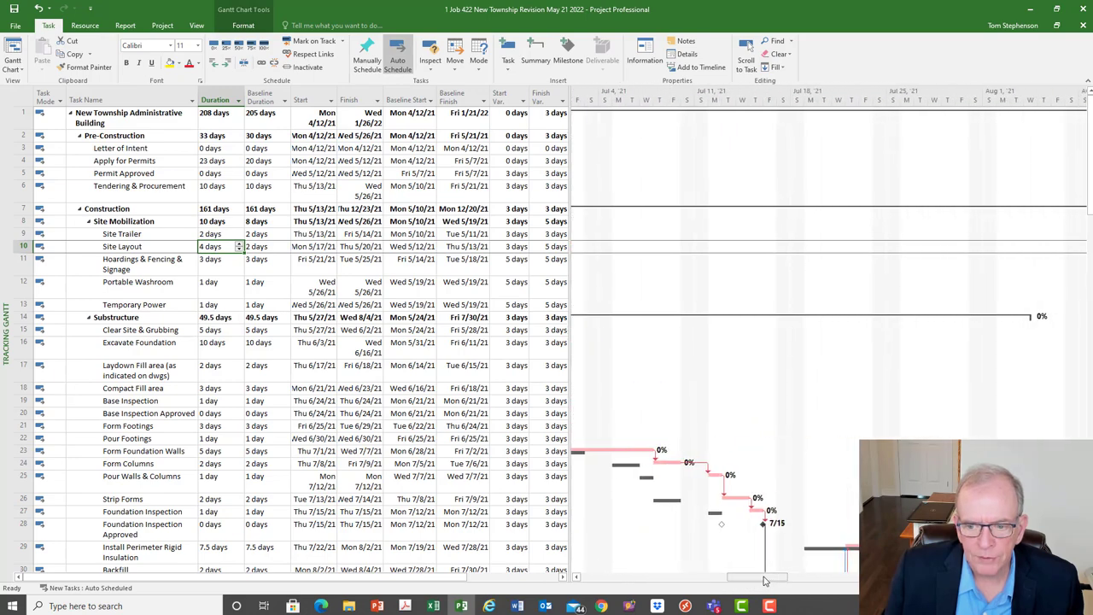
{"action": "scroll", "coordinate": [877, 386], "scroll_direction": "down", "scroll_amount": 4}
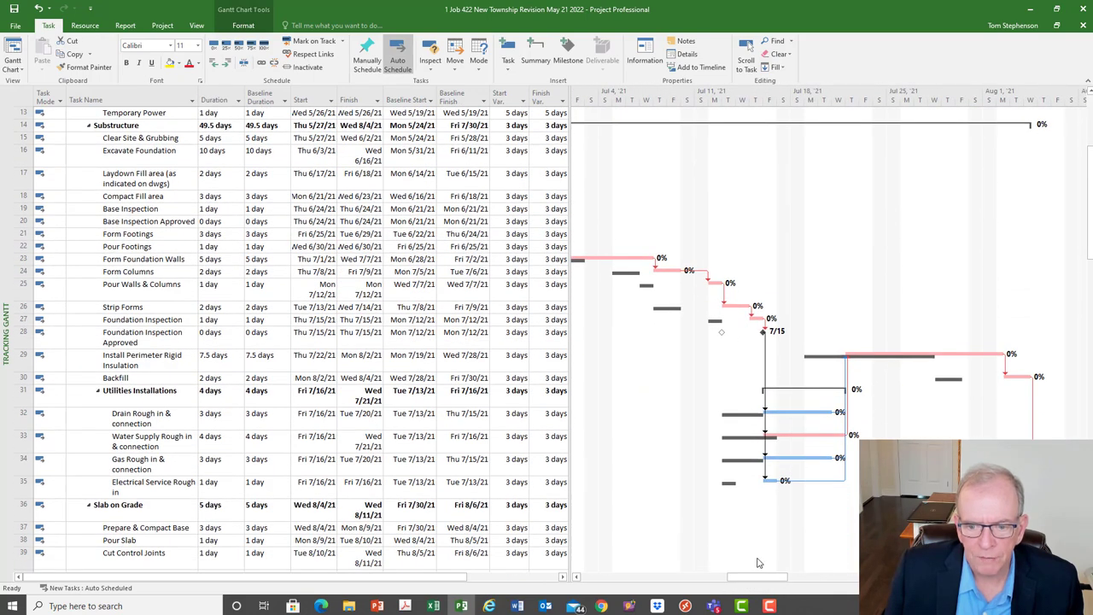
{"action": "left_click_drag", "start_coordinate": [757, 579], "coordinate": [679, 579]}
{"action": "scroll", "coordinate": [681, 334], "scroll_direction": "up", "scroll_amount": 4}
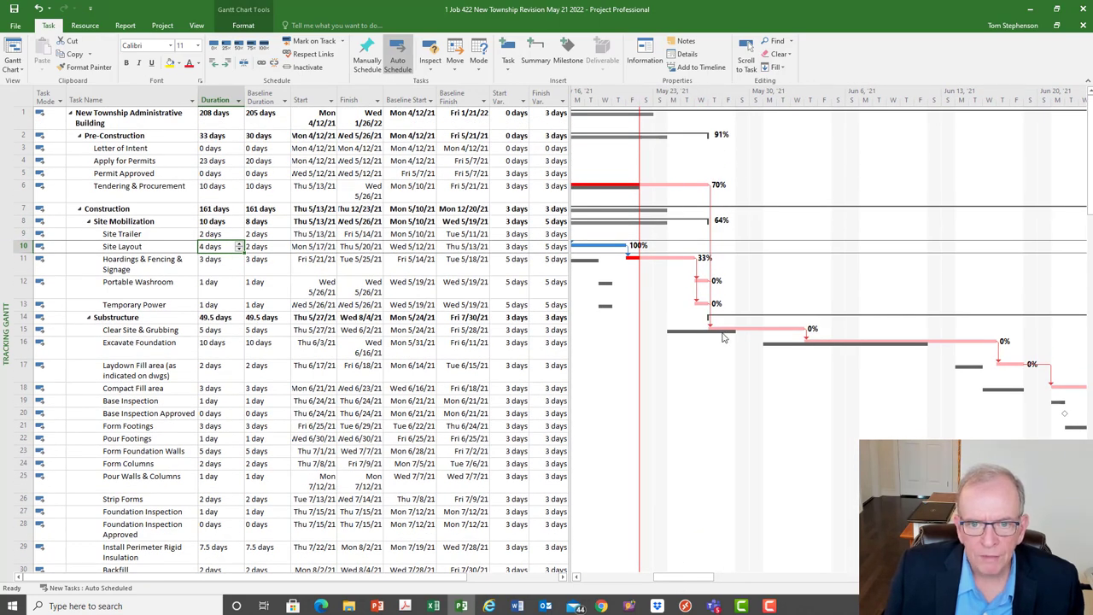
{"action": "mouse_move", "coordinate": [723, 337]}
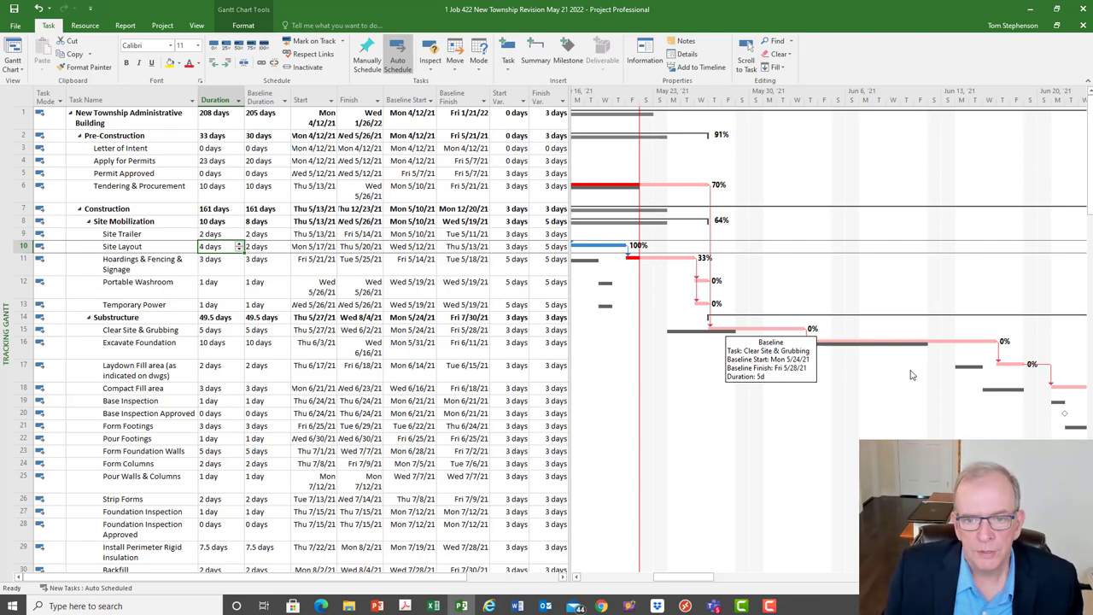
- Set a lag of -3d on the Finish-to-Start link from Clear Site & Grubbing to Excavate Foundation
{"action": "left_click", "coordinate": [408, 402]}
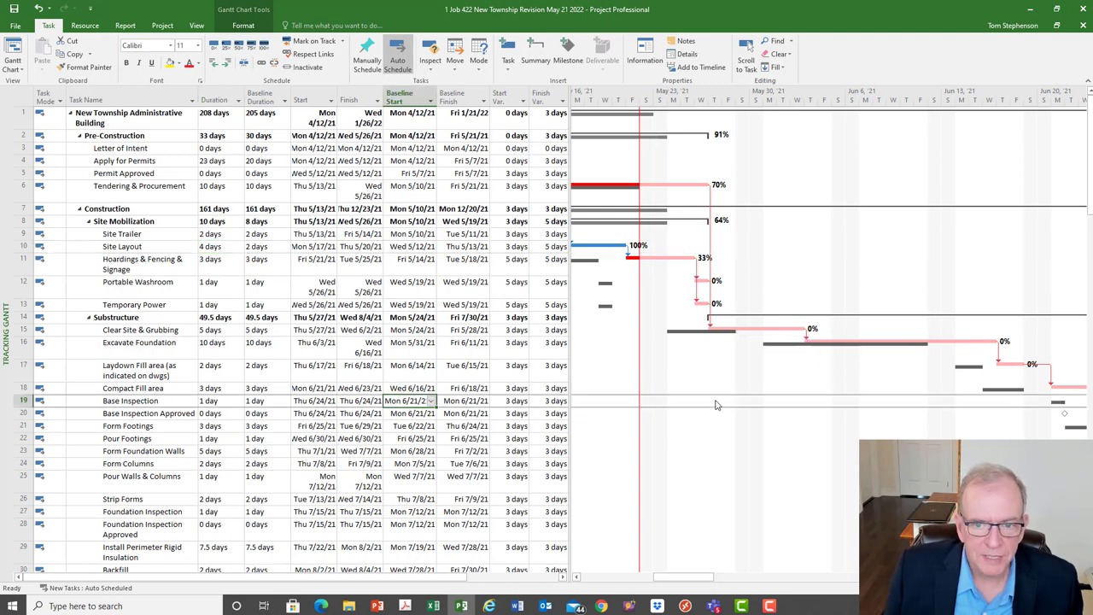
{"action": "left_click", "coordinate": [195, 330]}
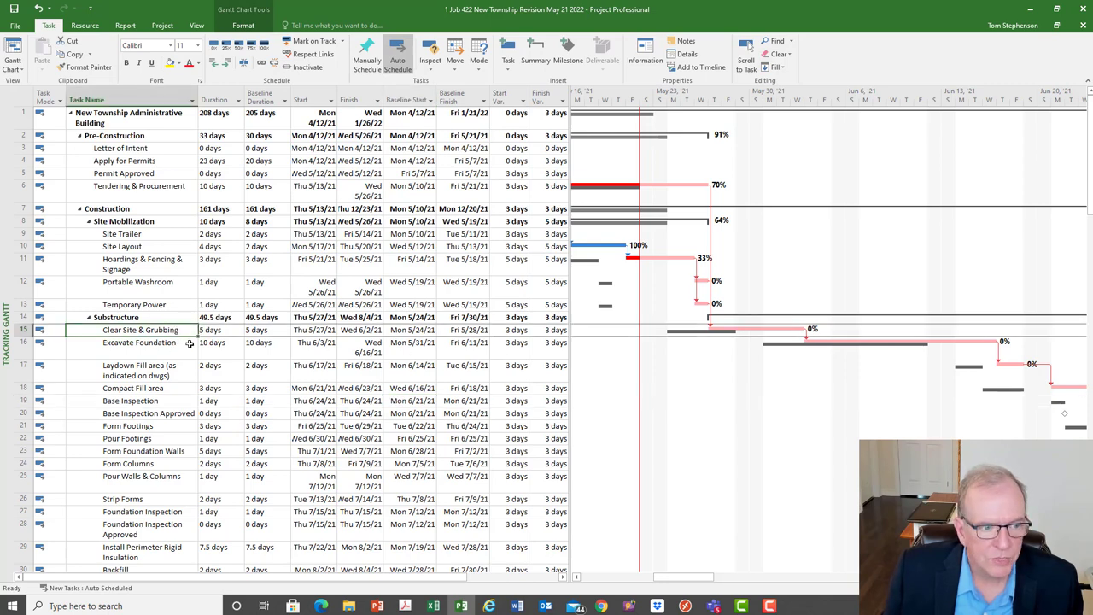
{"action": "left_click", "coordinate": [175, 344]}
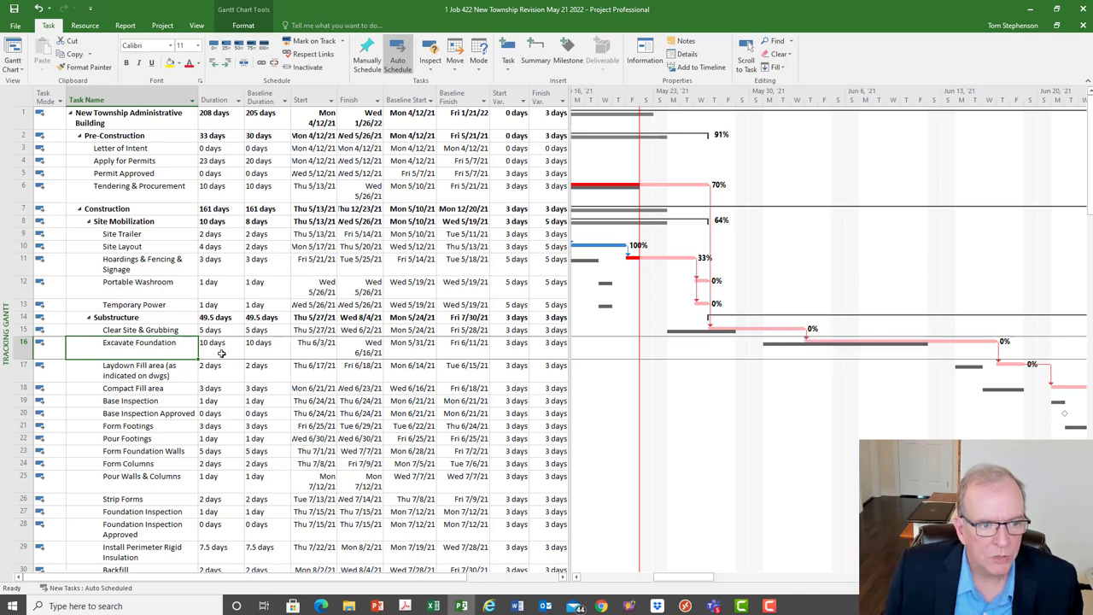
{"action": "double_click", "coordinate": [807, 337]}
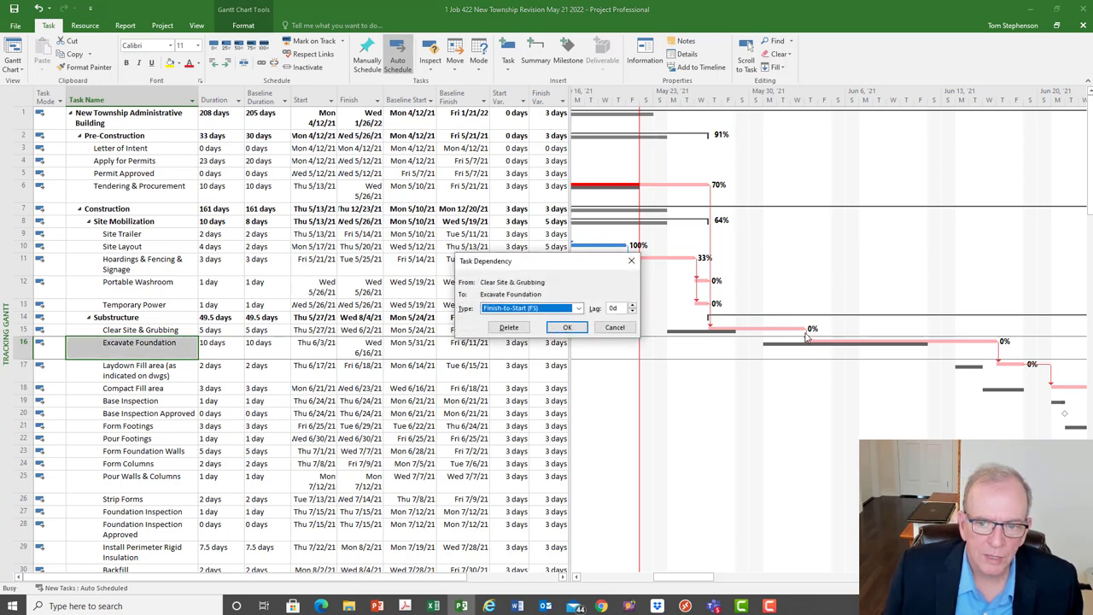
{"action": "left_click", "coordinate": [632, 313]}
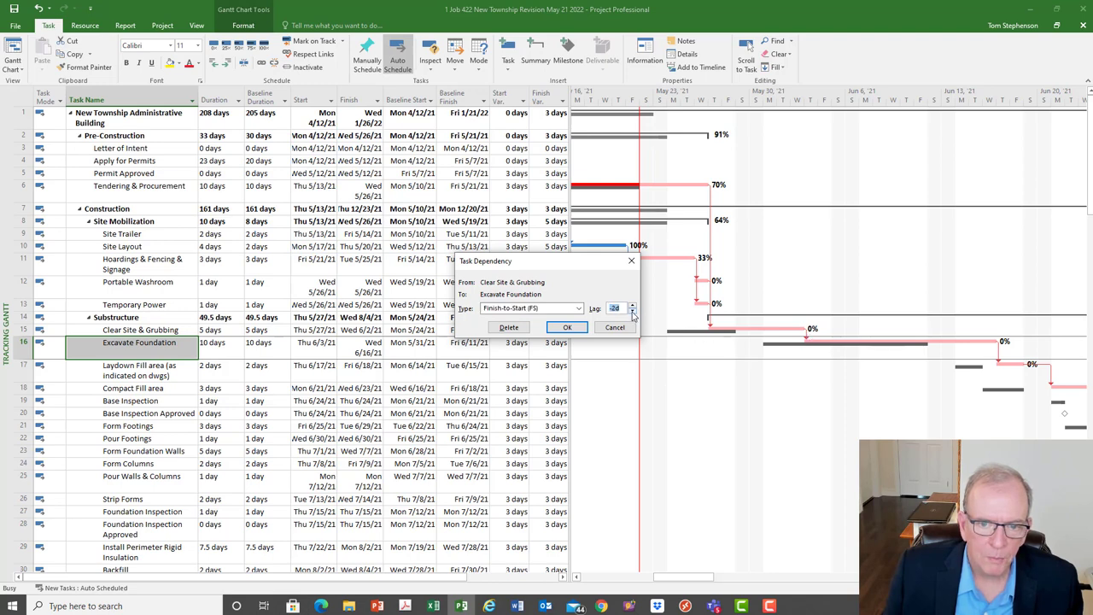
{"action": "left_click", "coordinate": [633, 311]}
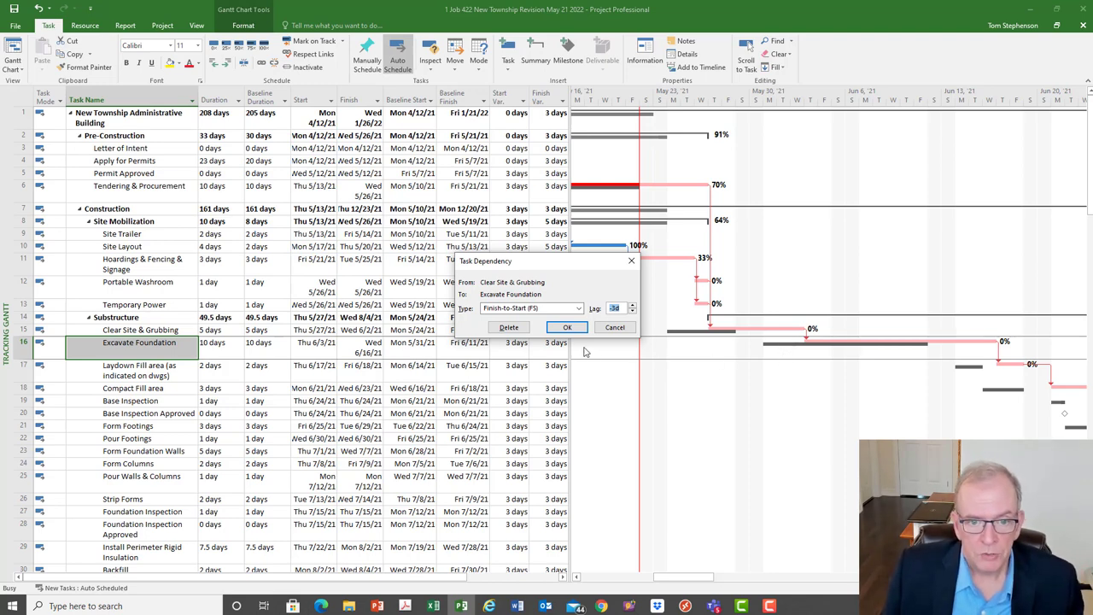
{"action": "left_click", "coordinate": [567, 328]}
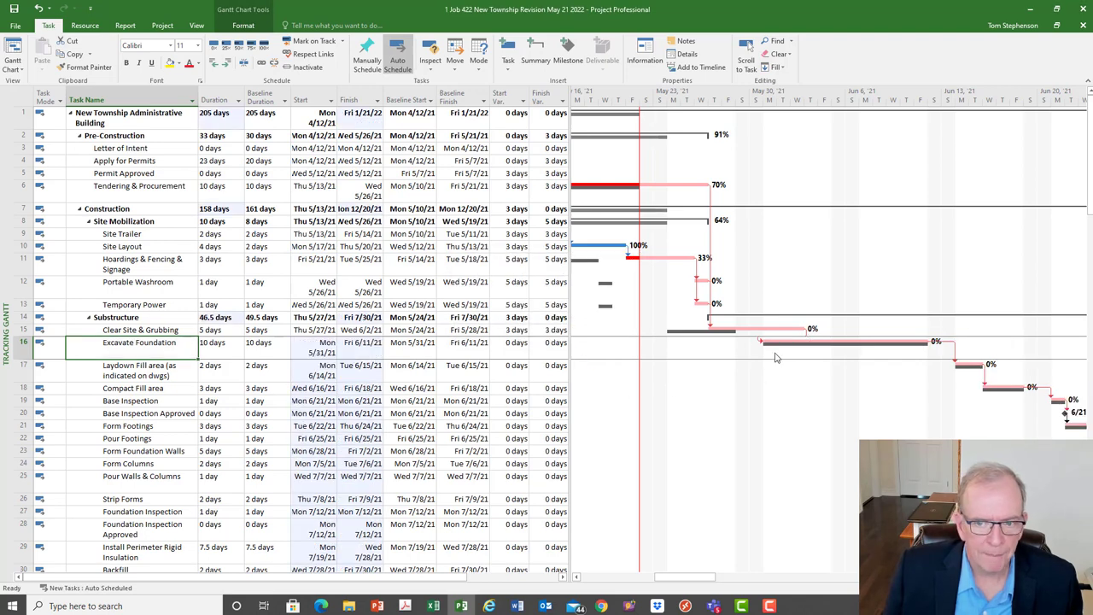
- Check the start and finish variances of Excavate Foundation and Laydown Fill area
{"action": "left_click", "coordinate": [525, 346]}
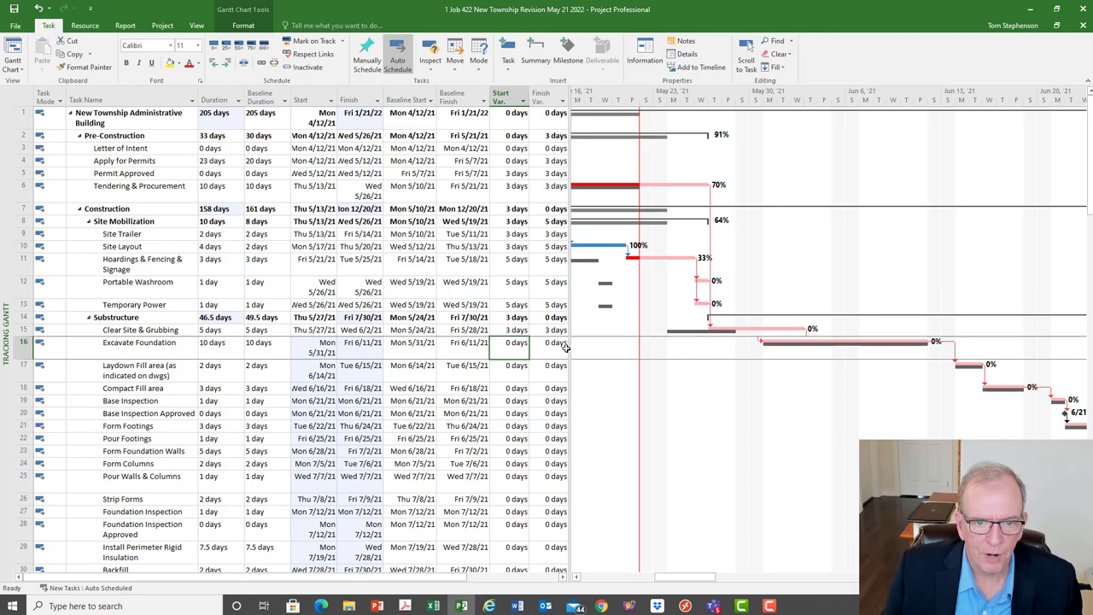
{"action": "left_click", "coordinate": [508, 365]}
{"action": "left_click", "coordinate": [535, 367]}
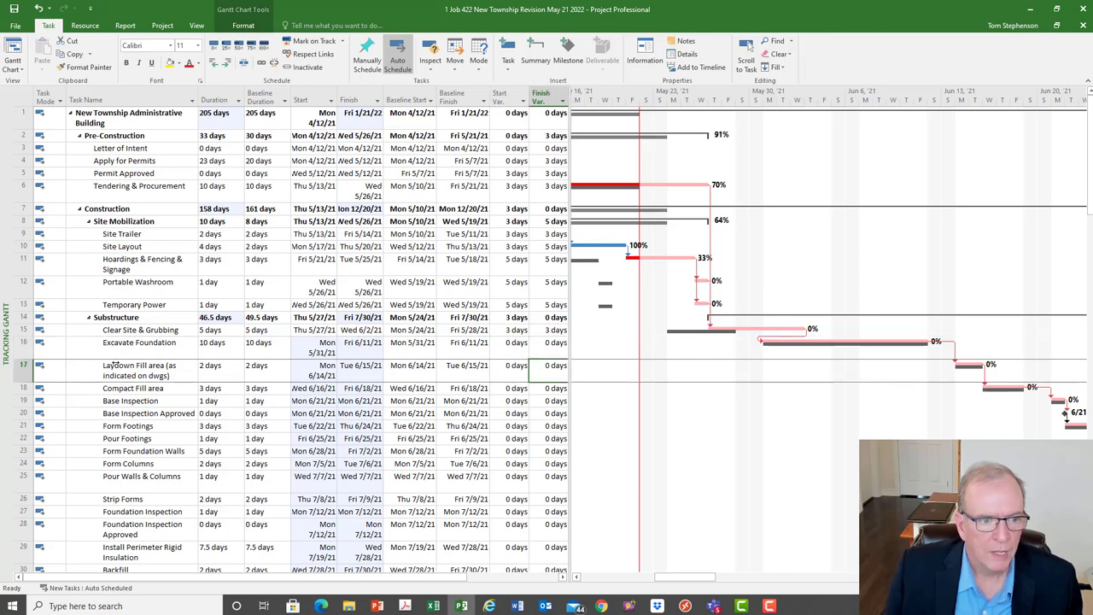
{"action": "left_click", "coordinate": [112, 345]}
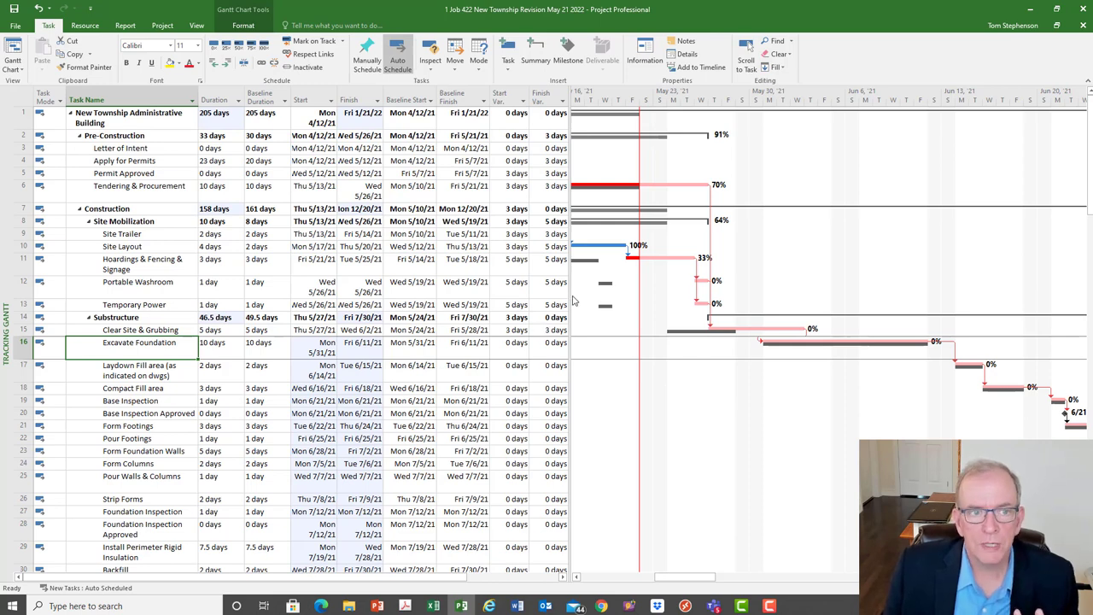
- Apply the Cost table to the Tracking Gantt
{"action": "right_click", "coordinate": [22, 104]}
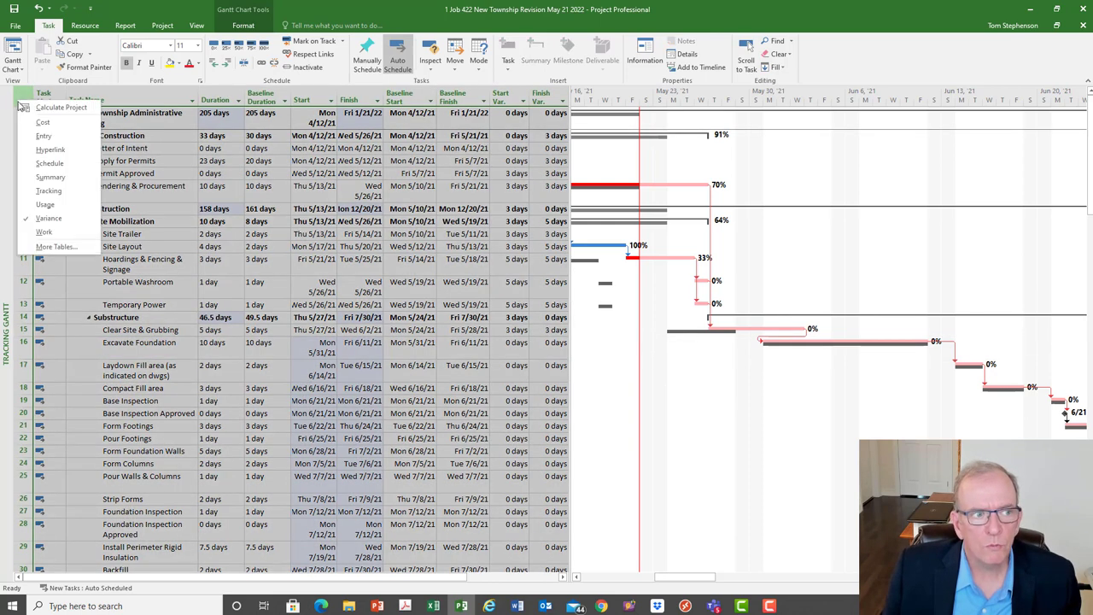
{"action": "left_click", "coordinate": [43, 123]}
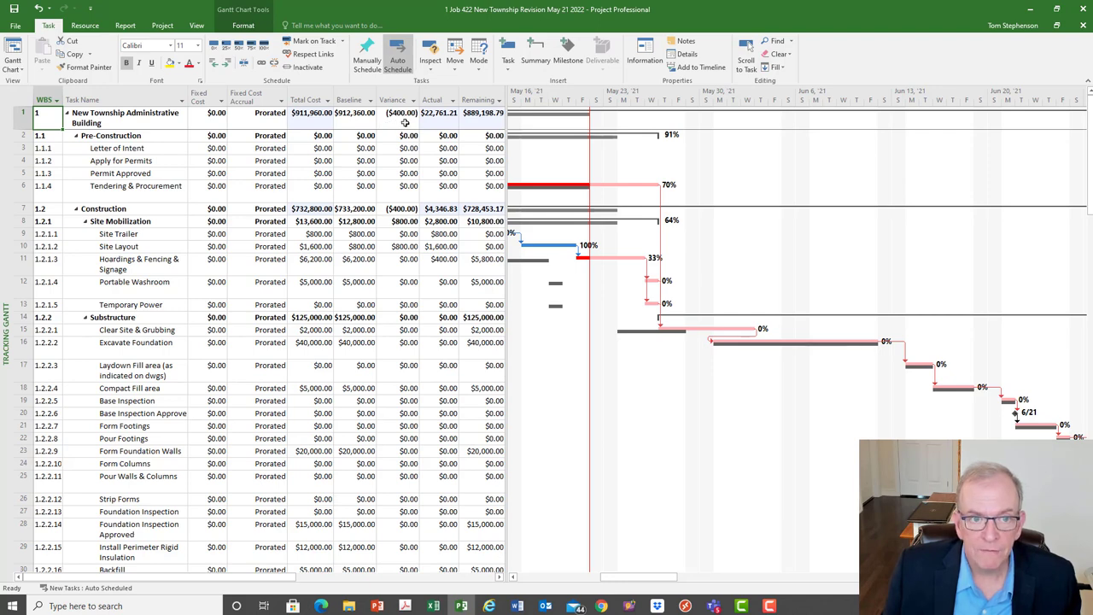
- Reset the lag between Clear Site & Grubbing and Excavate Foundation to 0d, and check the whole project's cost variance
{"action": "double_click", "coordinate": [732, 342]}
{"action": "left_click", "coordinate": [632, 312]}
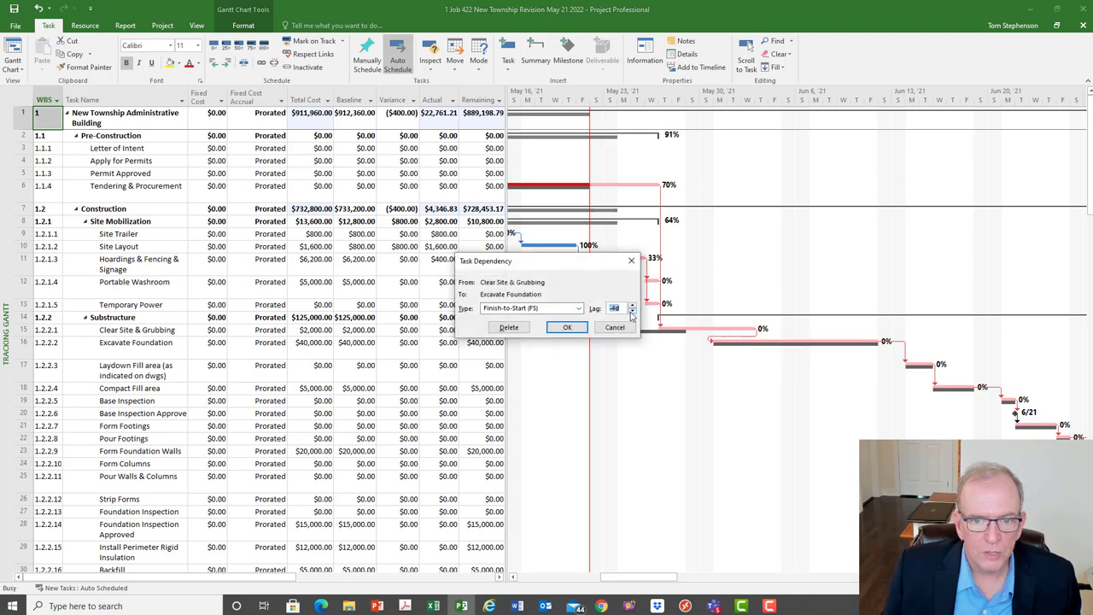
{"action": "left_click", "coordinate": [566, 329]}
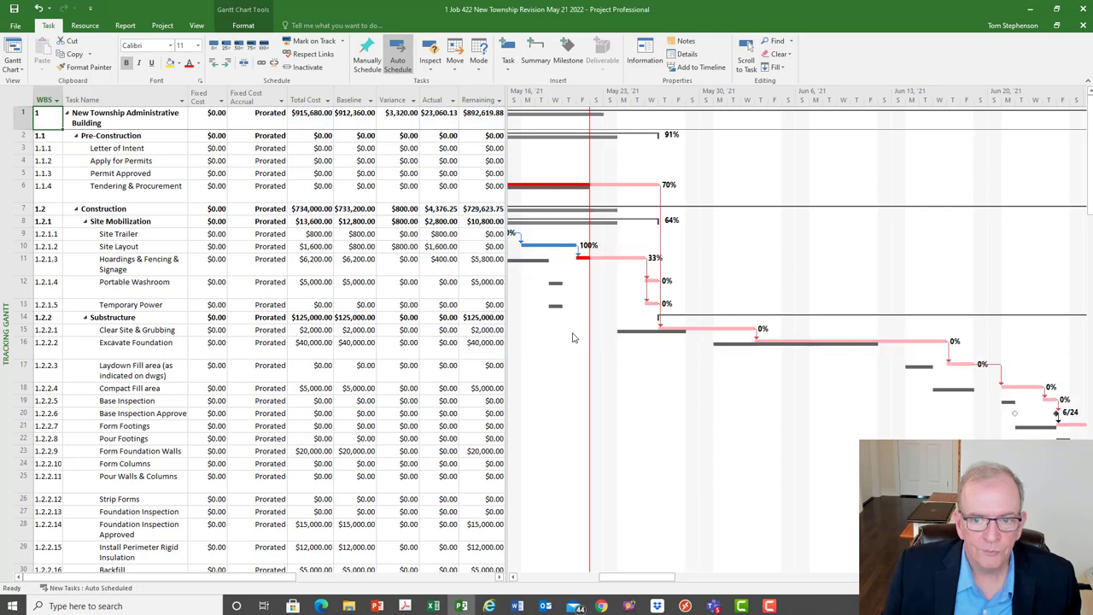
{"action": "left_click", "coordinate": [400, 115]}
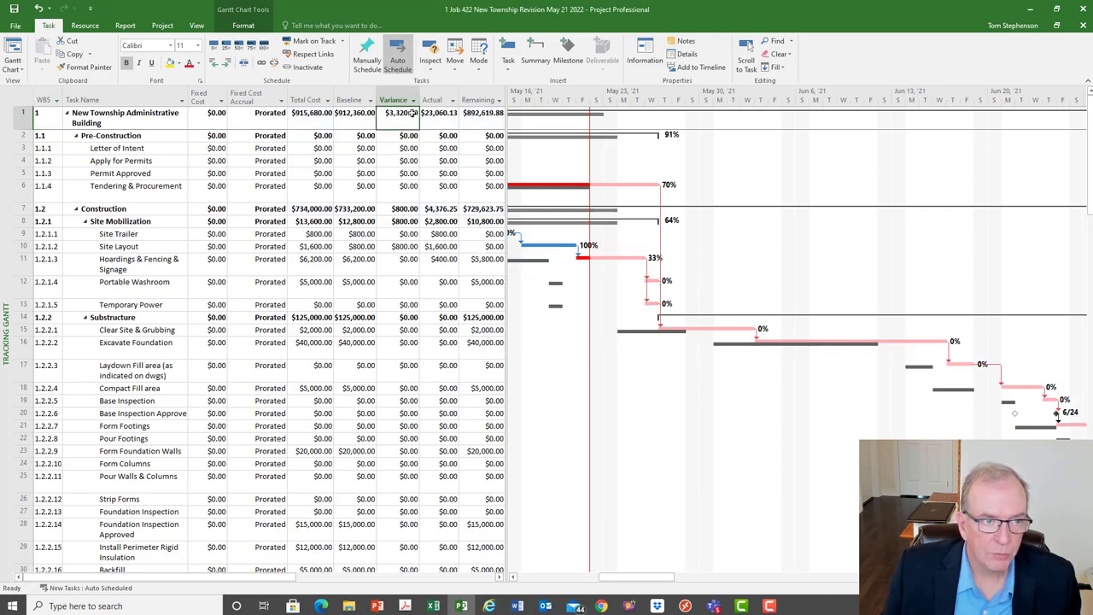
- Reapply the -3d lag to the link from Clear Site & Grubbing to Excavate Foundation
{"action": "double_click", "coordinate": [757, 337]}
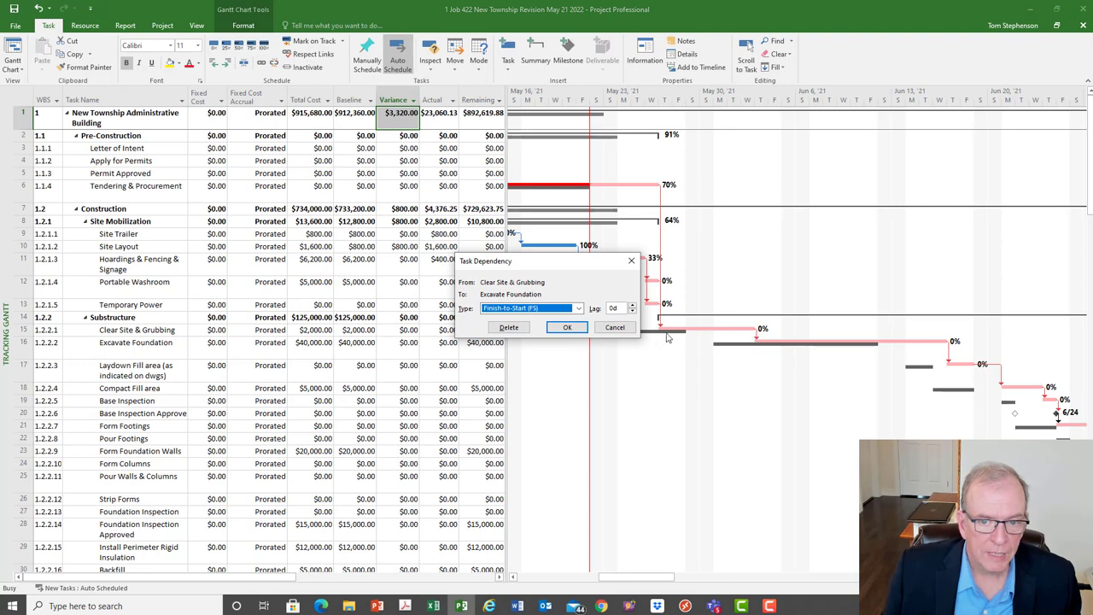
{"action": "left_click", "coordinate": [632, 313]}
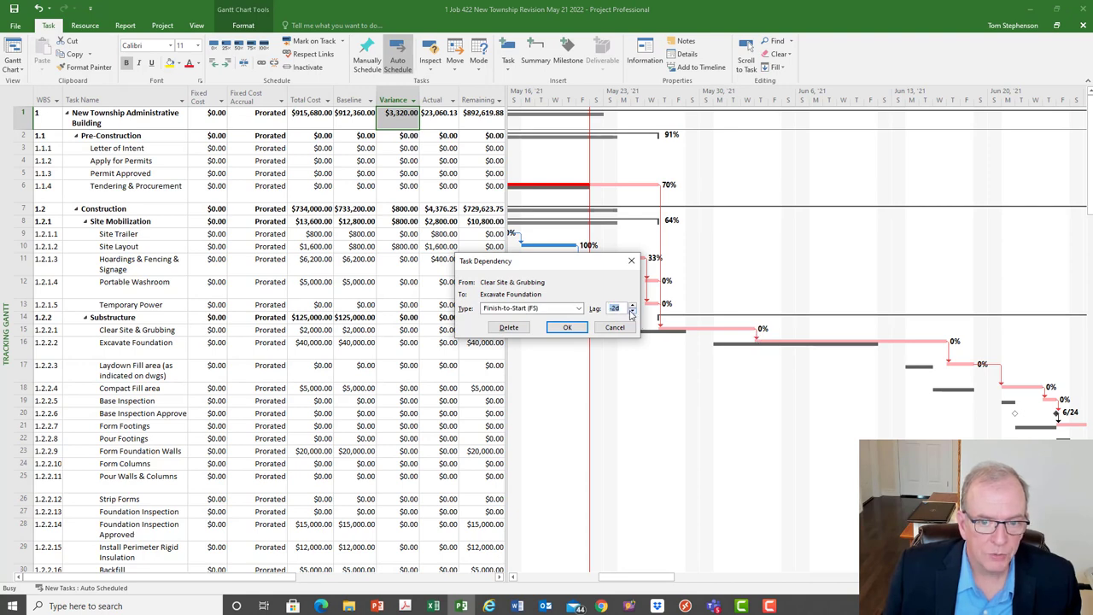
{"action": "left_click", "coordinate": [566, 327]}
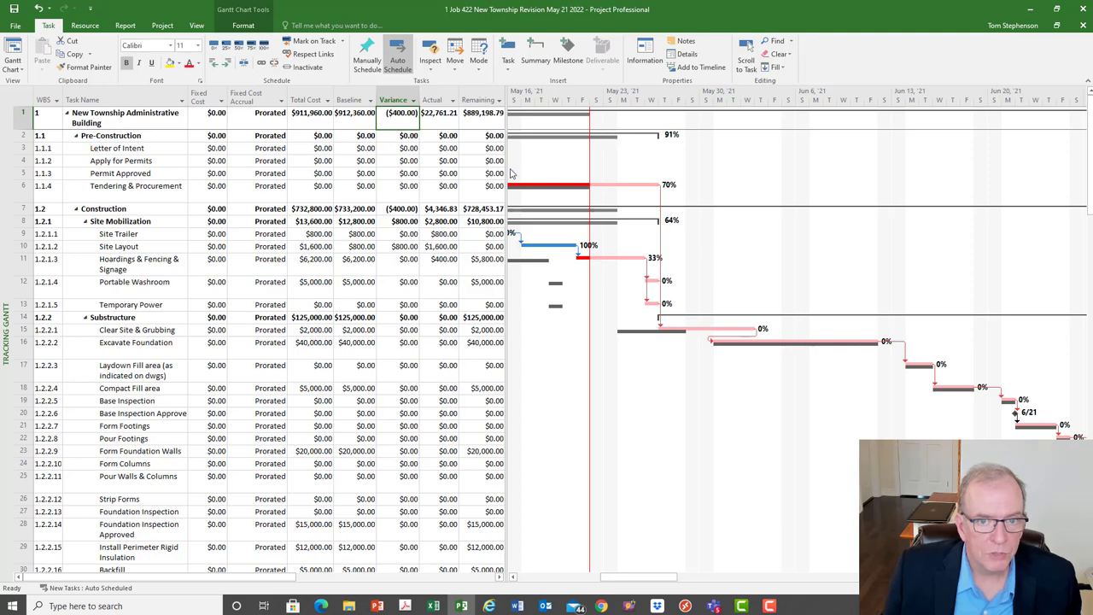
- Widen the table area to reveal Resource Names, and check the resources assigned to Excavate Foundation and the project summary task
{"action": "left_click_drag", "start_coordinate": [505, 170], "coordinate": [632, 167]}
{"action": "left_click", "coordinate": [564, 119]}
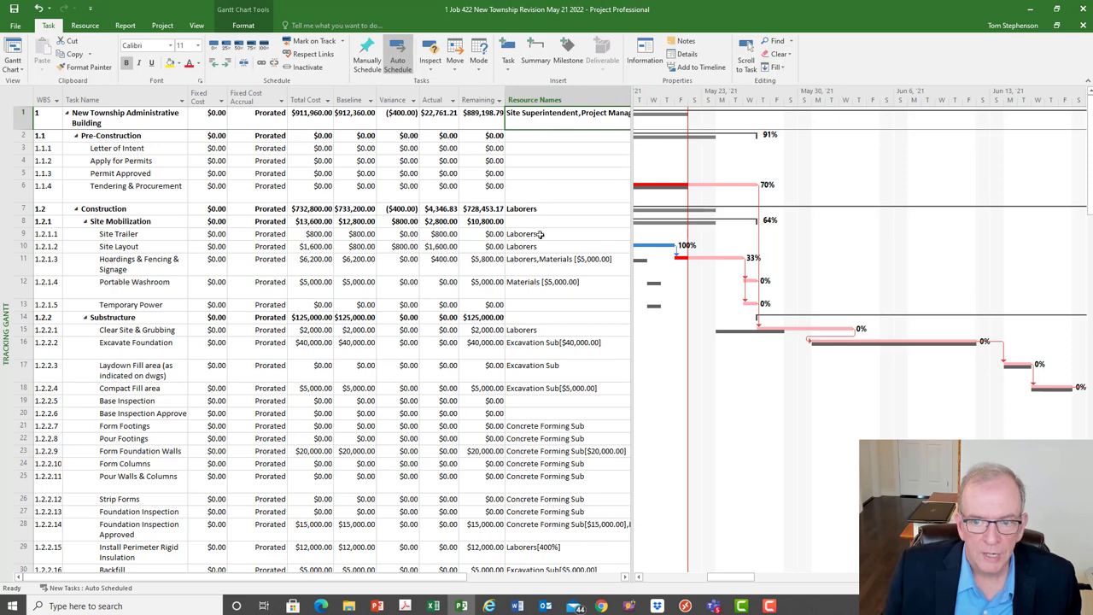
{"action": "left_click", "coordinate": [532, 350]}
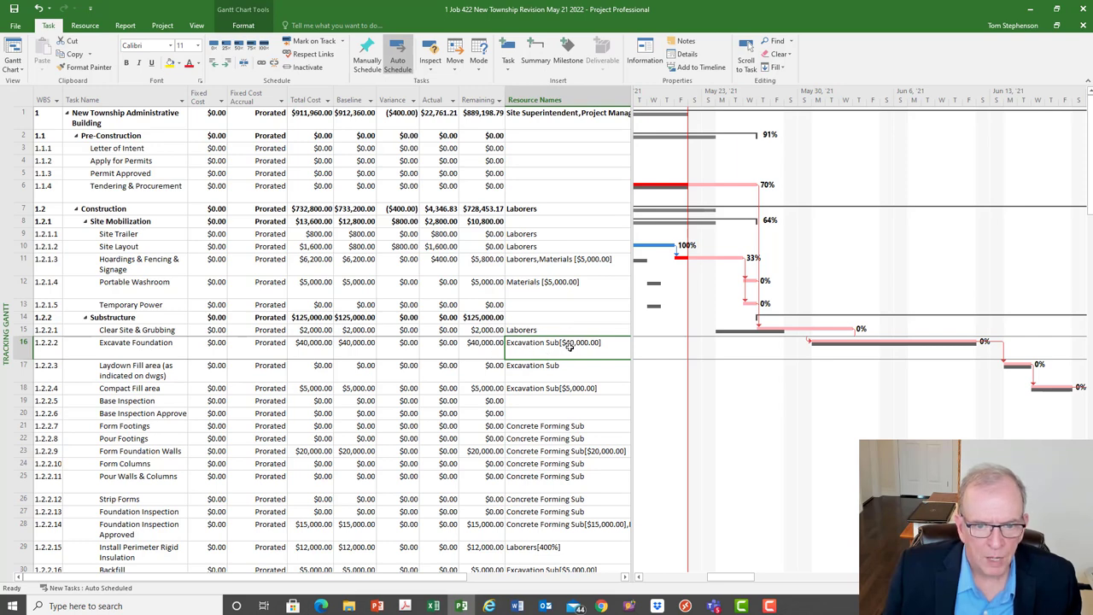
{"action": "left_click", "coordinate": [544, 122]}
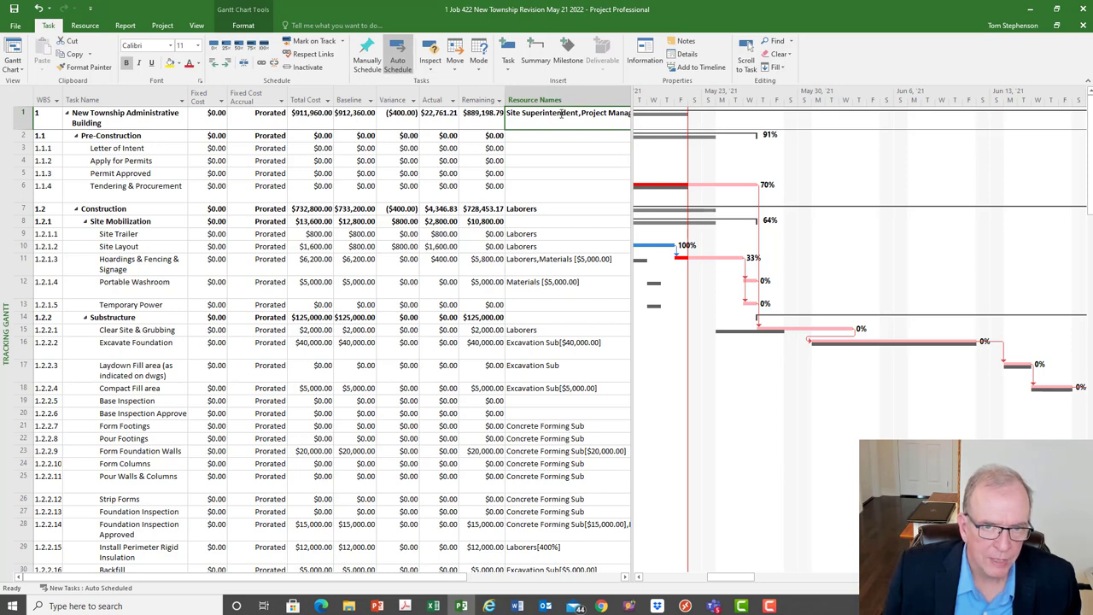
- Show the Resource Sheet with the Cost table applied, and check the cost variance of Laborers
{"action": "right_click", "coordinate": [5, 282]}
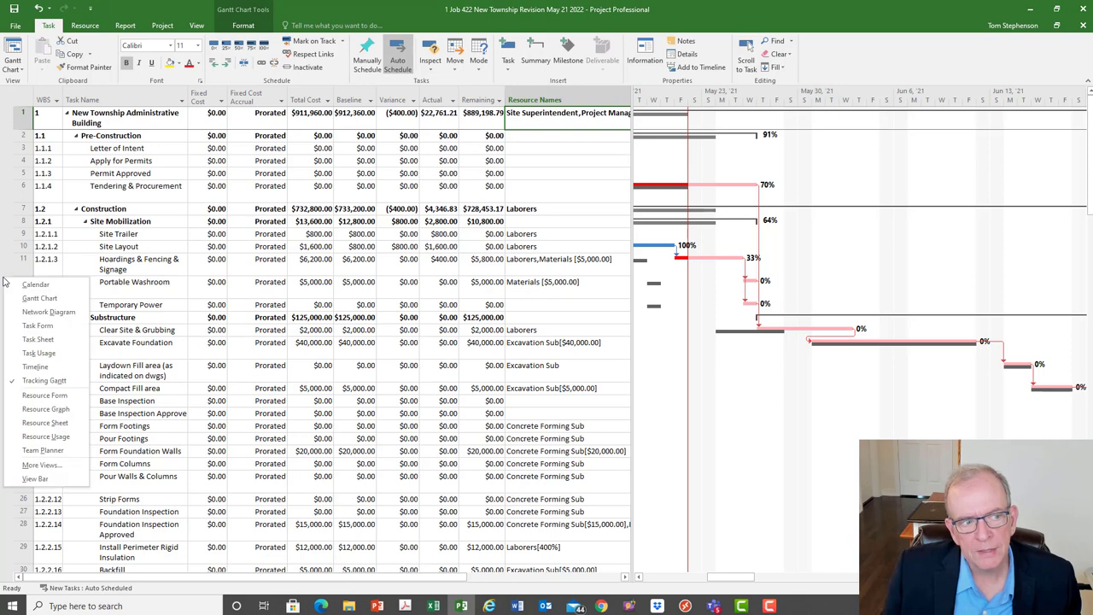
{"action": "left_click", "coordinate": [38, 422]}
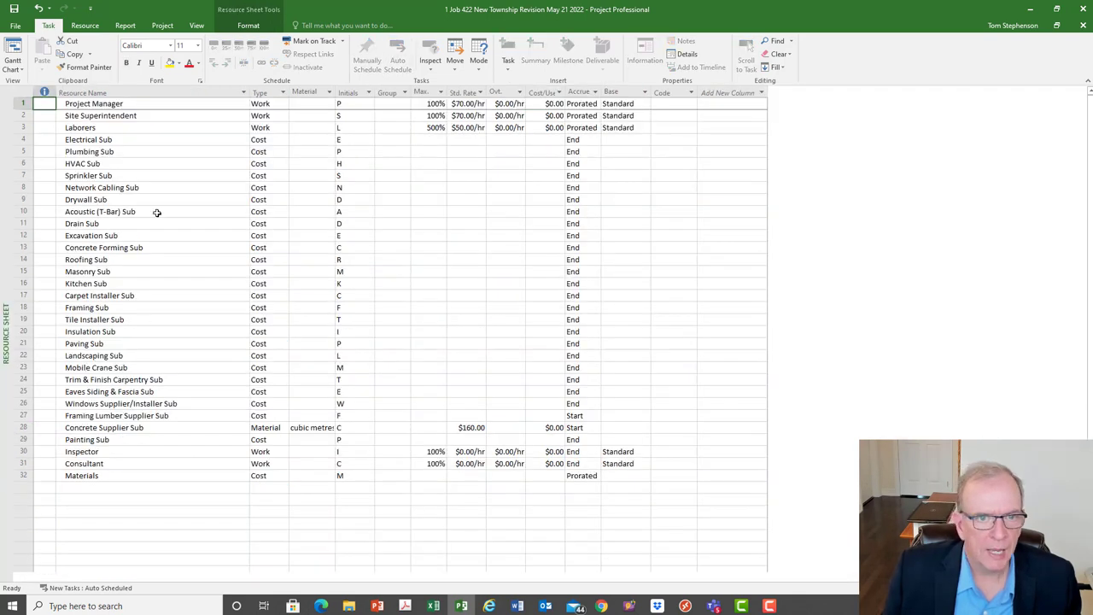
{"action": "left_click", "coordinate": [25, 92]}
{"action": "right_click", "coordinate": [26, 92]}
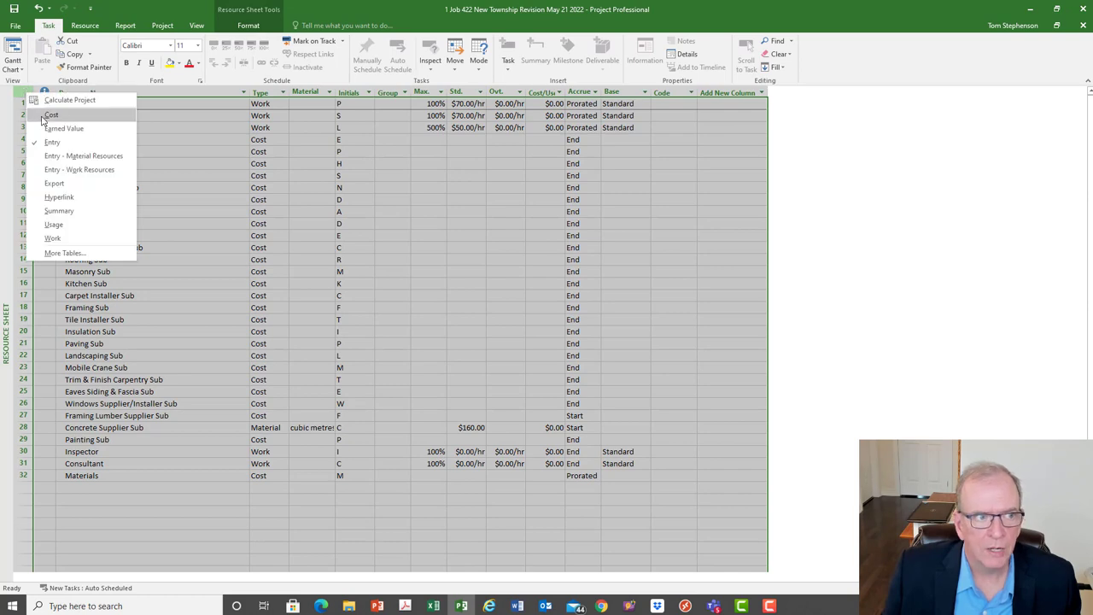
{"action": "left_click", "coordinate": [42, 118]}
{"action": "left_click", "coordinate": [215, 128]}
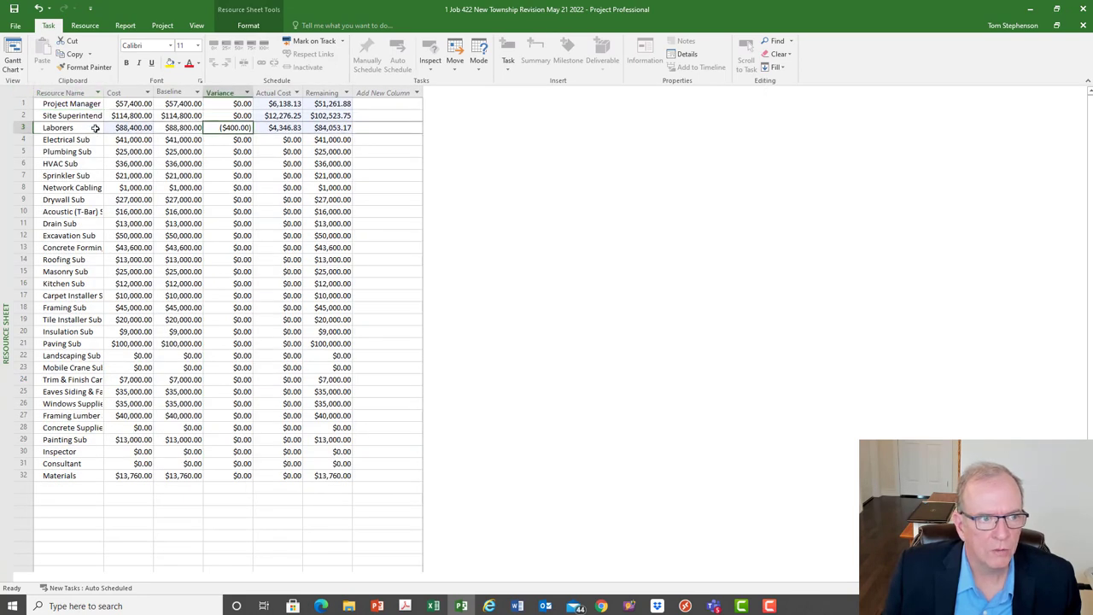
{"action": "left_click", "coordinate": [86, 126]}
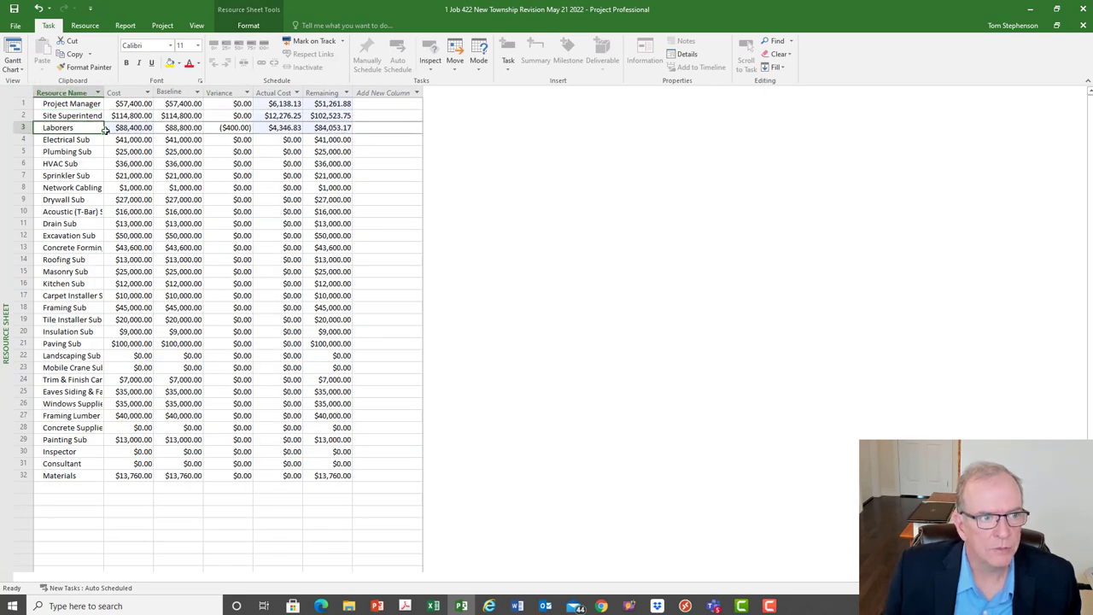
- Compare the cost variances of Project Manager, Site Superintendent and Laborers
{"action": "left_click", "coordinate": [219, 128]}
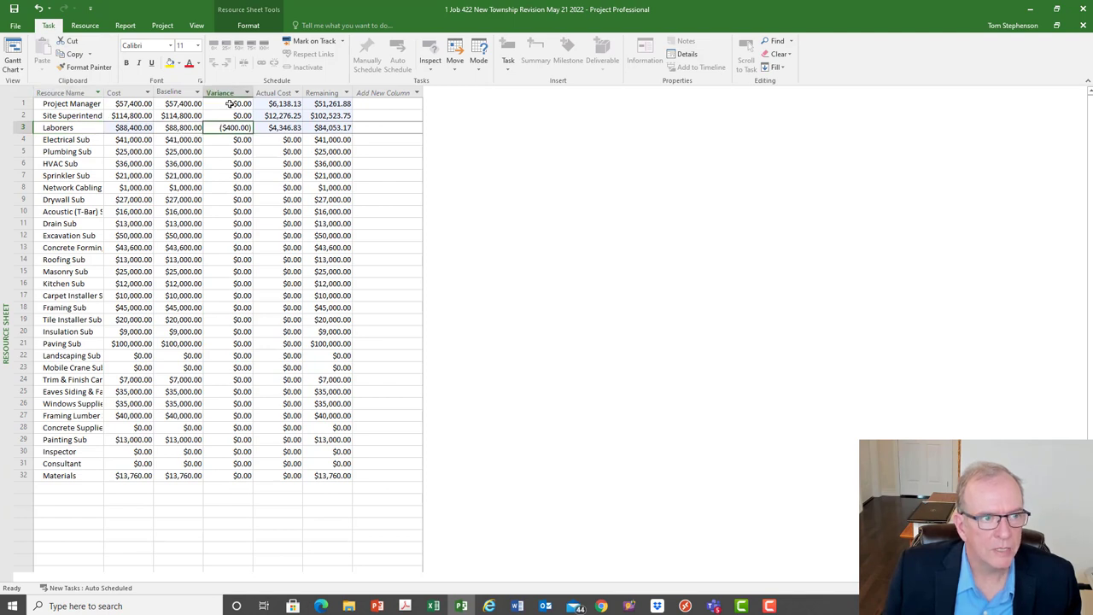
{"action": "left_click", "coordinate": [229, 103]}
{"action": "left_click", "coordinate": [227, 115]}
{"action": "left_click", "coordinate": [232, 103]}
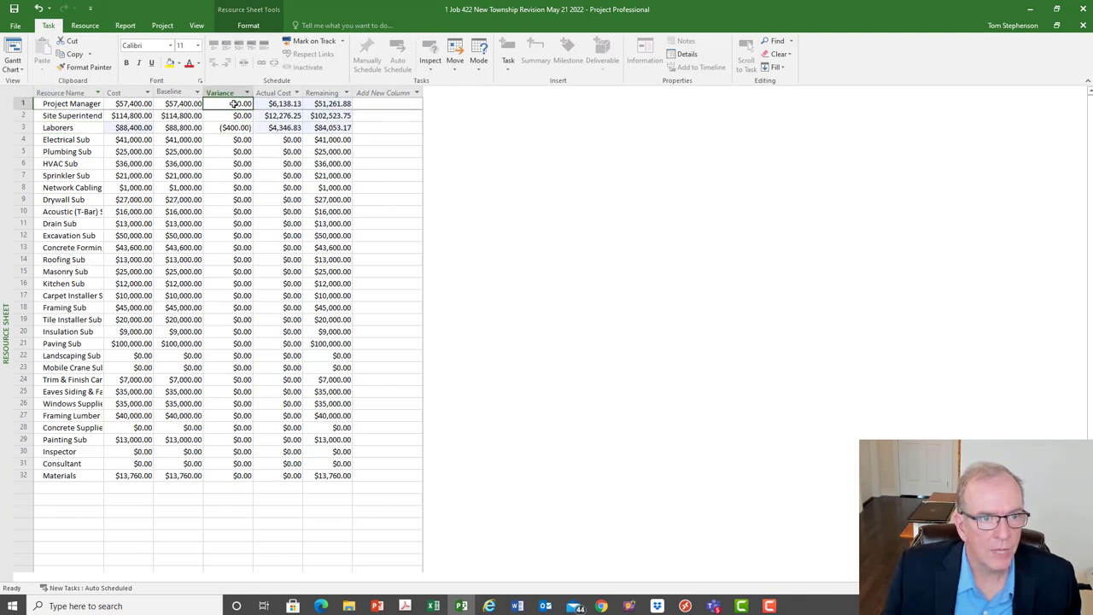
{"action": "left_click", "coordinate": [229, 117]}
{"action": "left_click", "coordinate": [222, 129]}
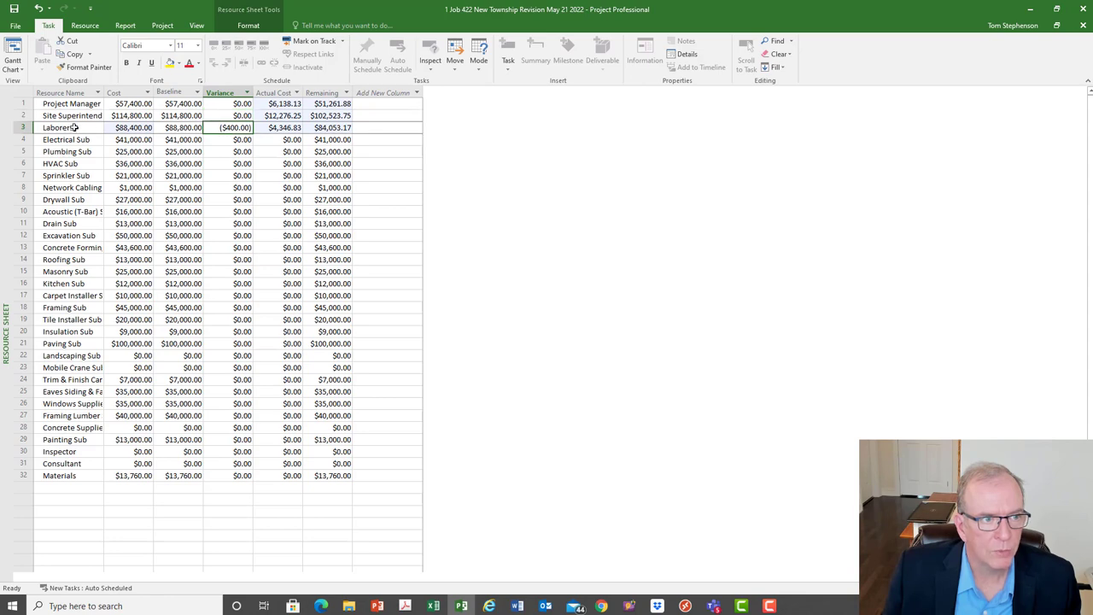
- Return to the Gantt Chart view, widen the table area to include the start and finish variance columns, and review the tasks' variances
{"action": "right_click", "coordinate": [5, 189]}
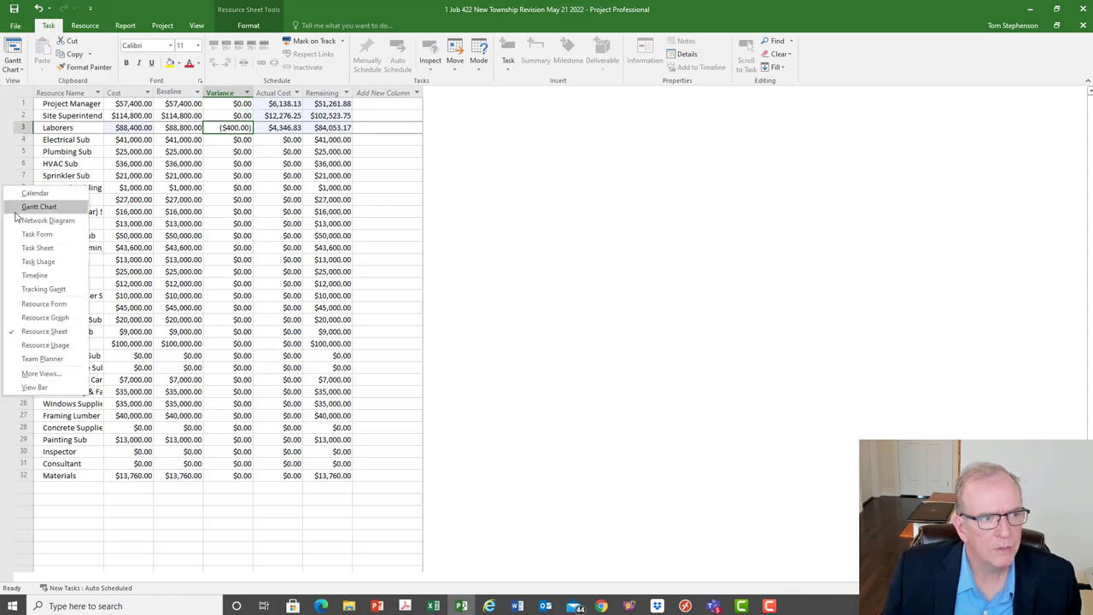
{"action": "left_click", "coordinate": [17, 208]}
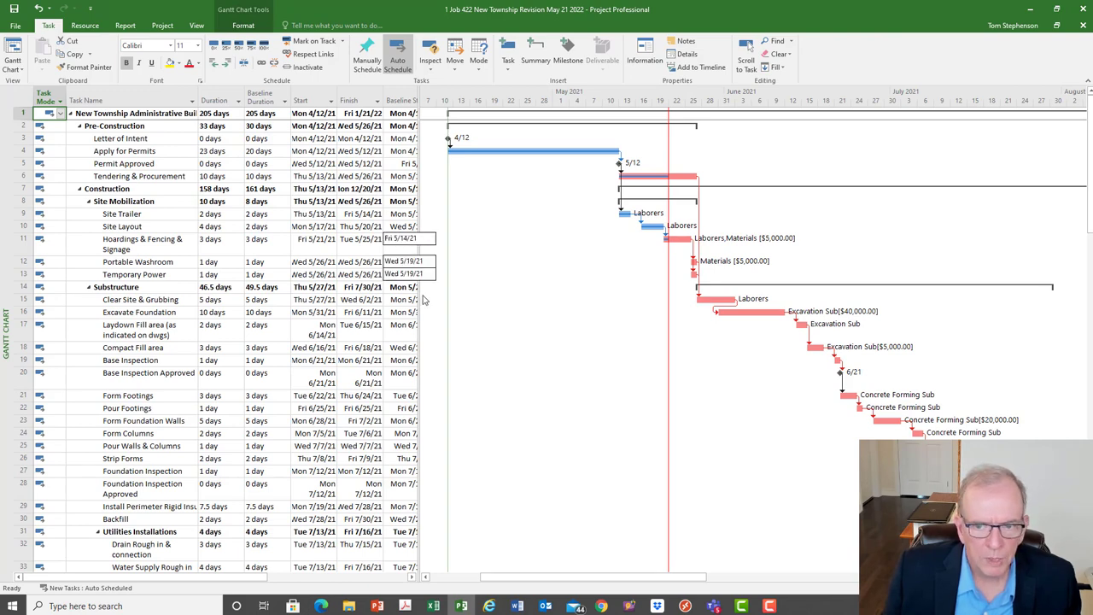
{"action": "left_click_drag", "start_coordinate": [419, 318], "coordinate": [461, 317]}
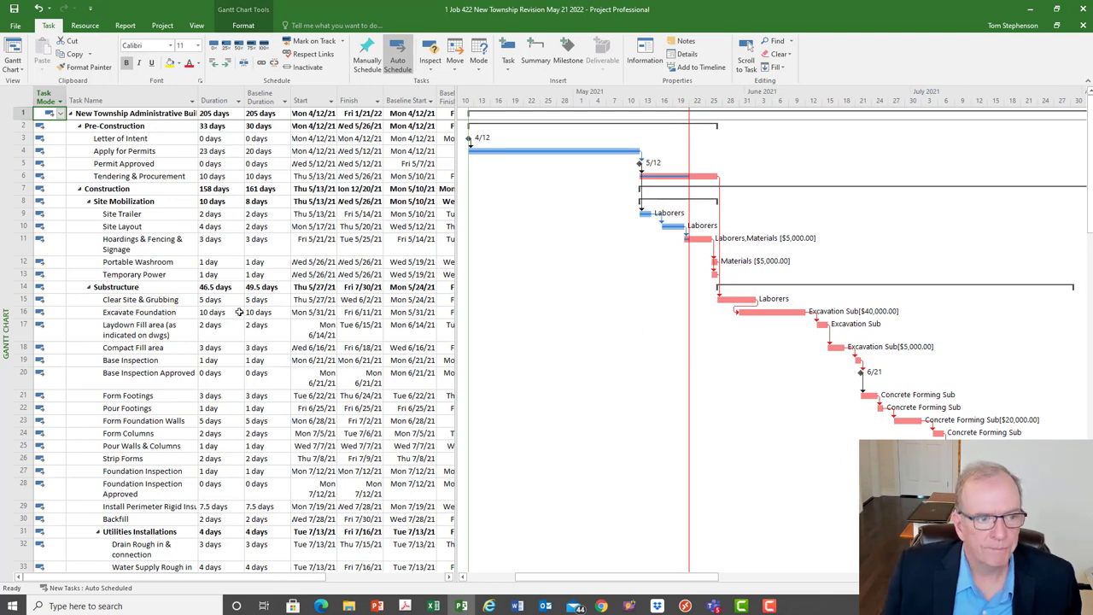
{"action": "left_click", "coordinate": [165, 299]}
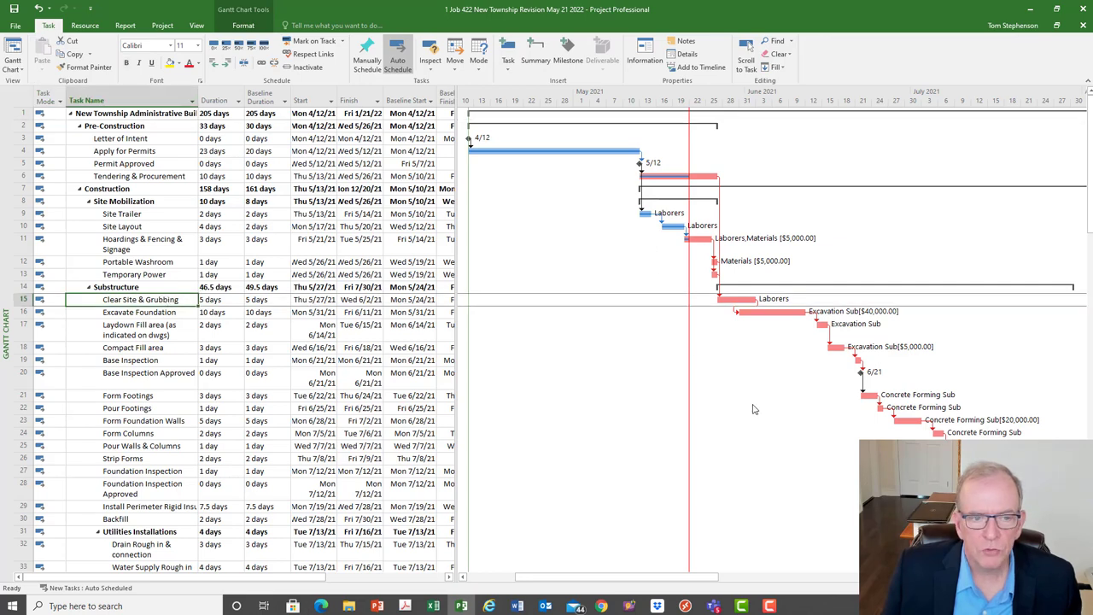
{"action": "left_click_drag", "start_coordinate": [455, 386], "coordinate": [593, 386]}
{"action": "scroll", "coordinate": [528, 421], "scroll_direction": "down", "scroll_amount": 8}
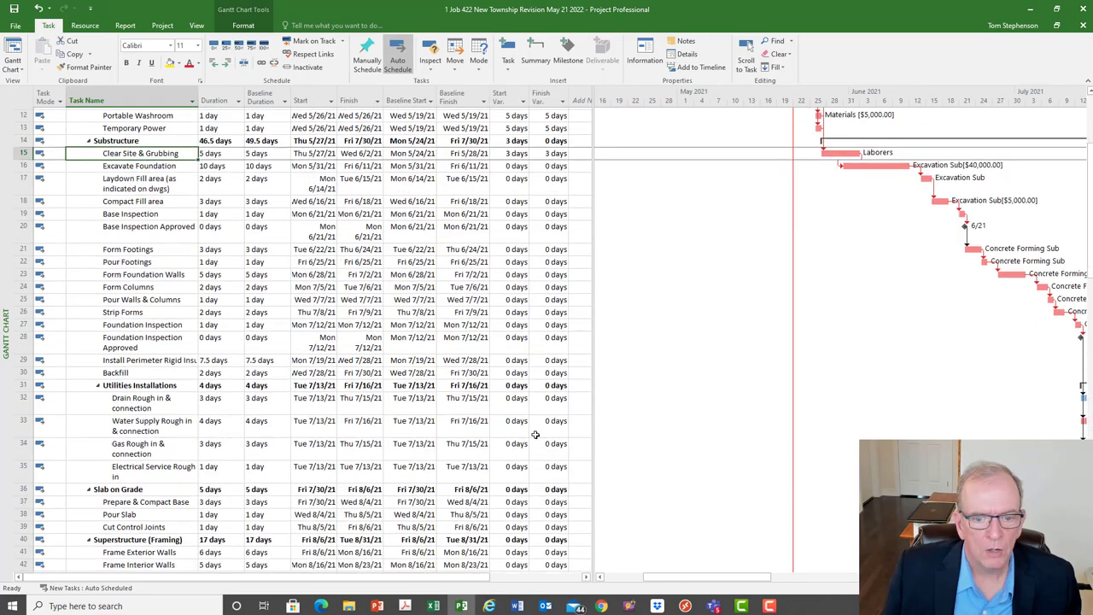
{"action": "scroll", "coordinate": [539, 438], "scroll_direction": "up", "scroll_amount": 6}
{"action": "scroll", "coordinate": [539, 438], "scroll_direction": "up", "scroll_amount": 2}
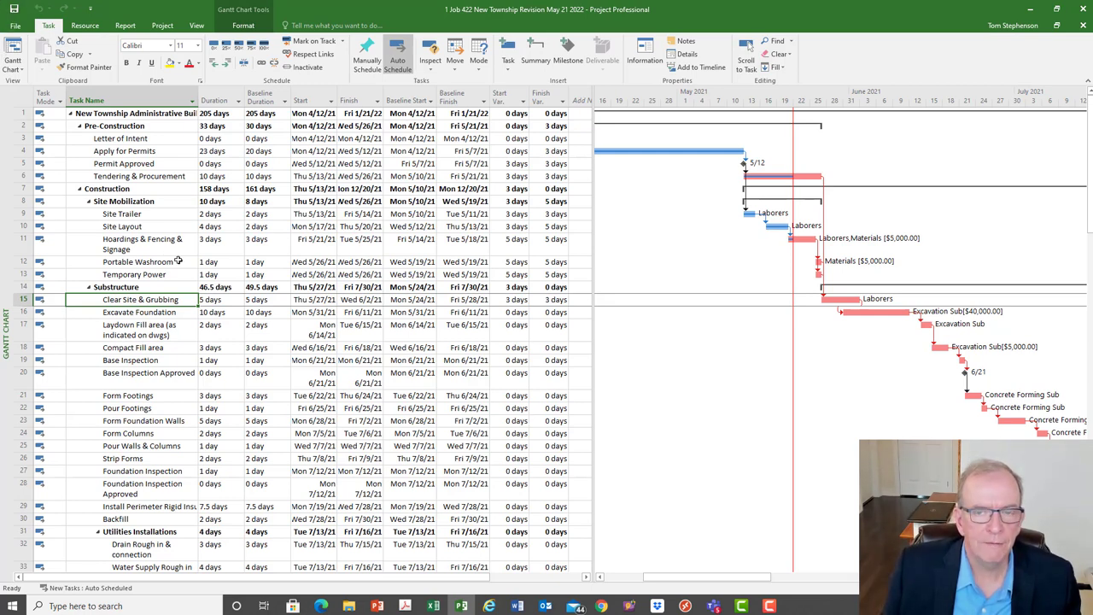
- Begin saving a copy of the project in the New Town 2 project folder, setting the file name's leading number to 2
{"action": "left_click", "coordinate": [17, 31]}
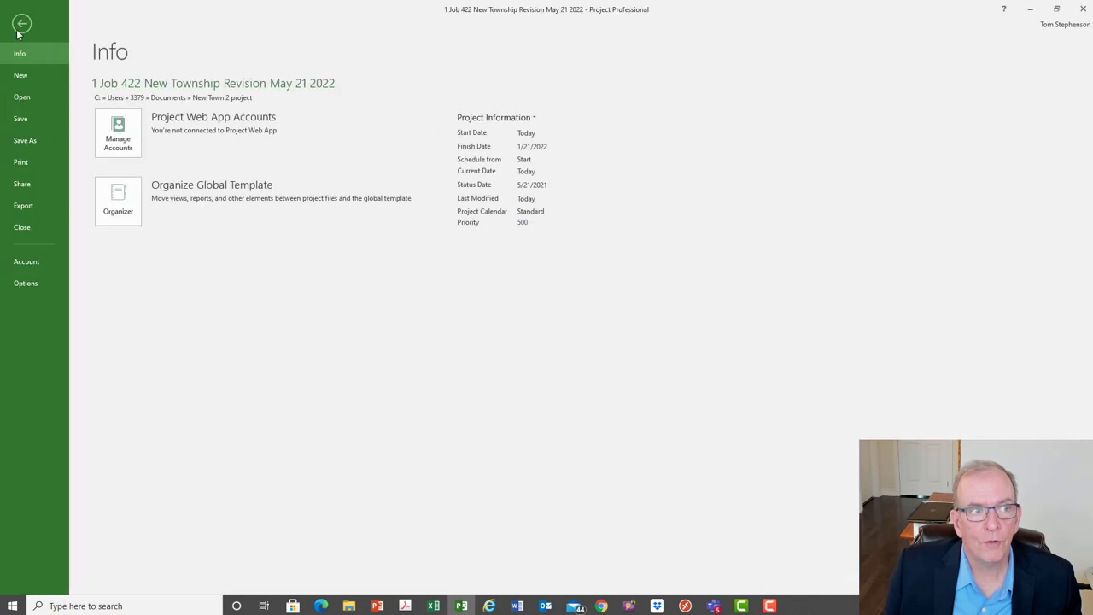
{"action": "left_click", "coordinate": [25, 140]}
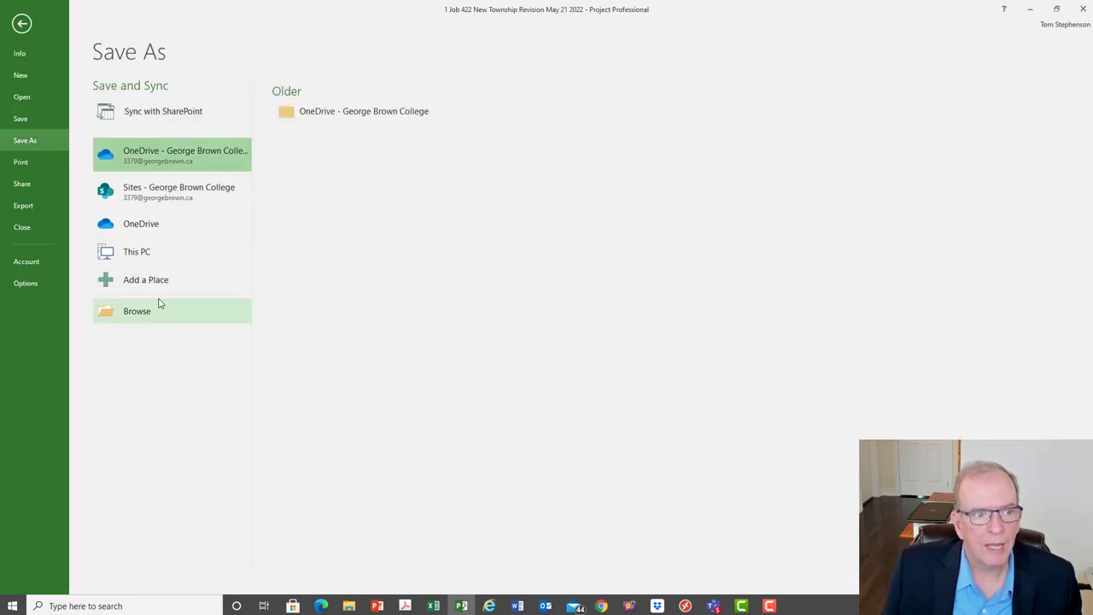
{"action": "left_click", "coordinate": [151, 251]}
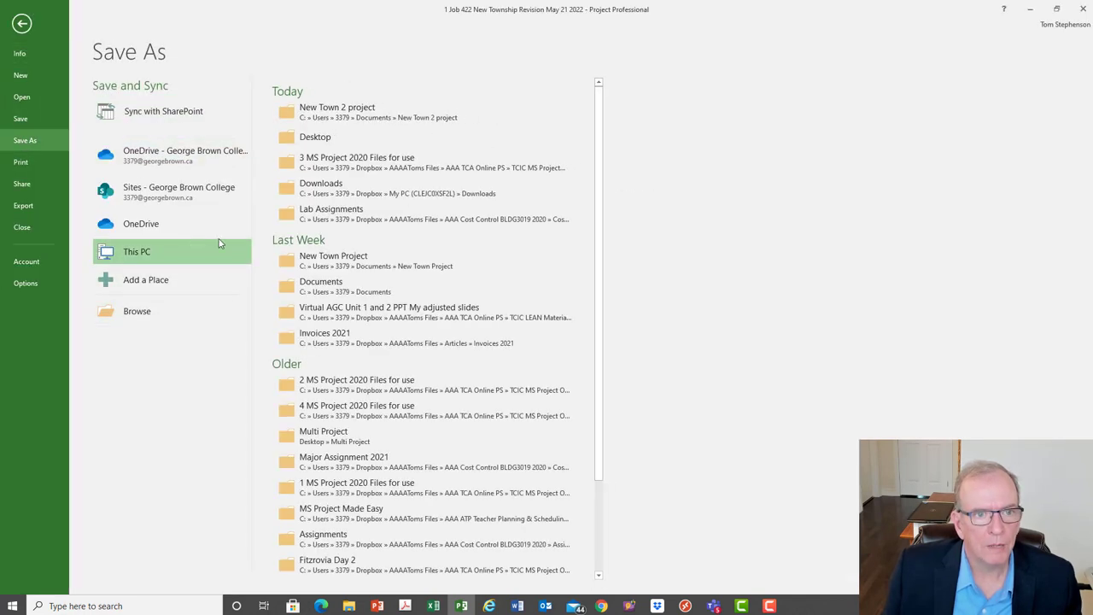
{"action": "left_click", "coordinate": [323, 117]}
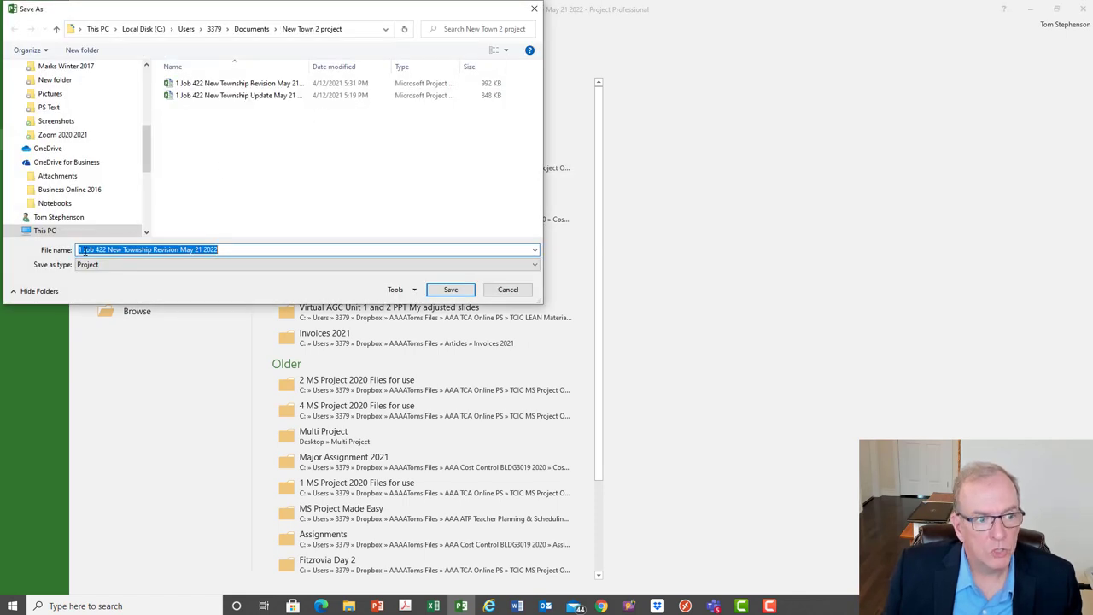
{"action": "left_click", "coordinate": [82, 251]}
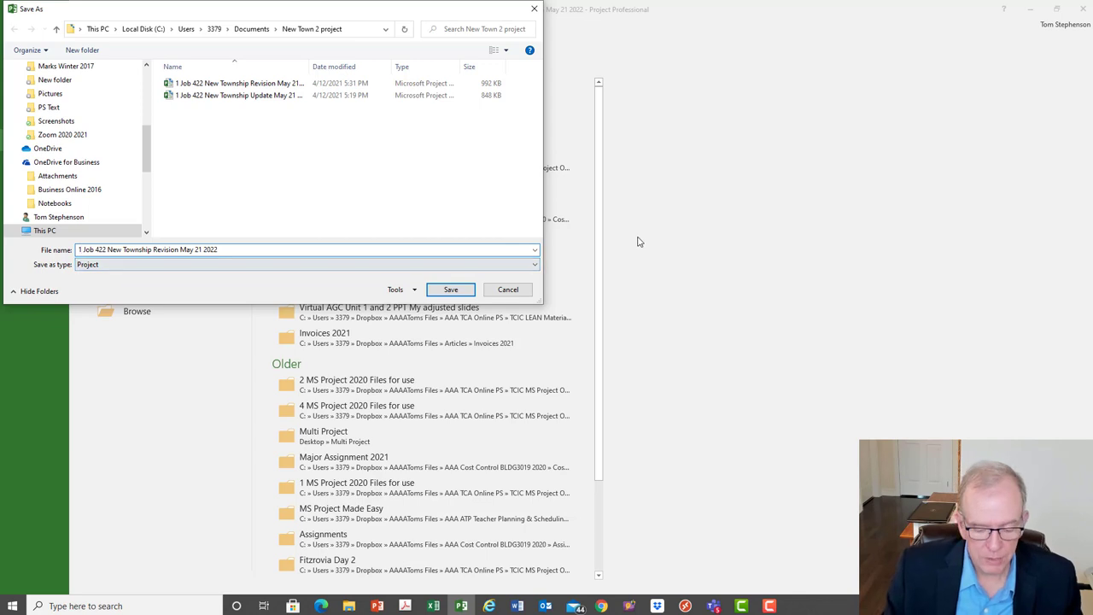
{"action": "key", "text": "BackSpace"}
{"action": "type", "text": "2"}
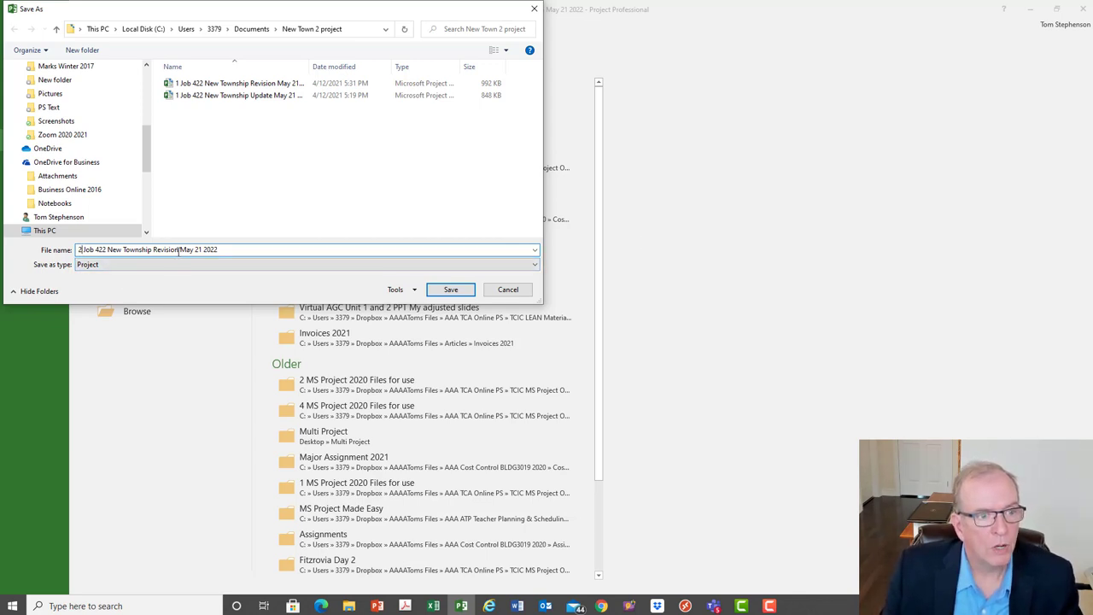
- Replace the word Revision with Update in the copy's file name
{"action": "key", "text": "BackSpace"}
{"action": "key", "text": "BackSpace"}
{"action": "key", "text": "BackSpace"}
{"action": "key", "text": "BackSpace"}
{"action": "key", "text": "BackSpace"}
{"action": "key", "text": "BackSpace"}
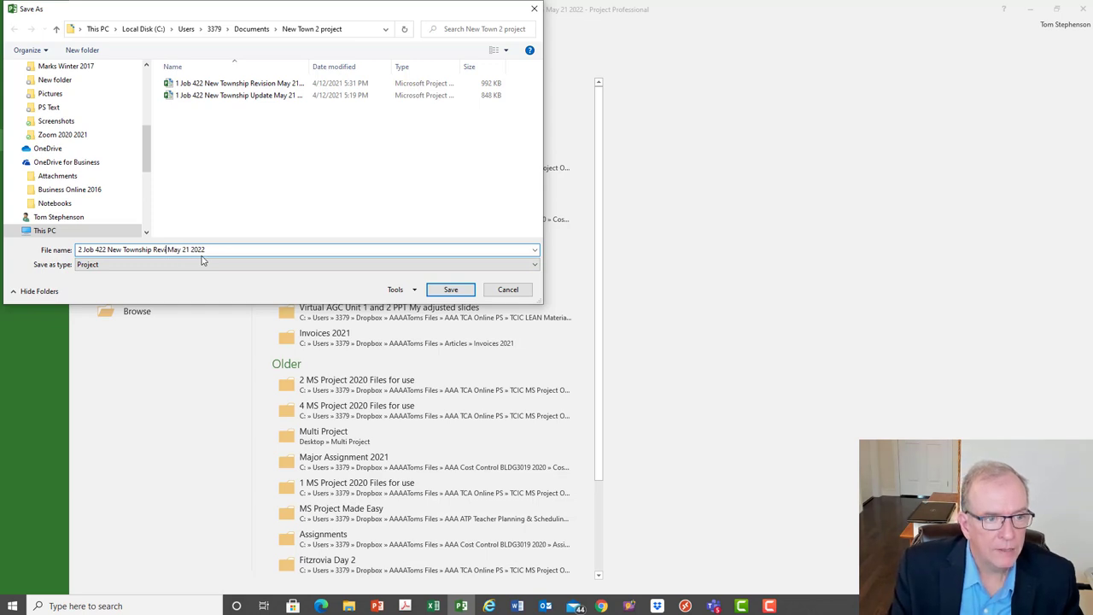
{"action": "key", "text": "BackSpace"}
{"action": "key", "text": "BackSpace"}
{"action": "type", "text": "Update"}
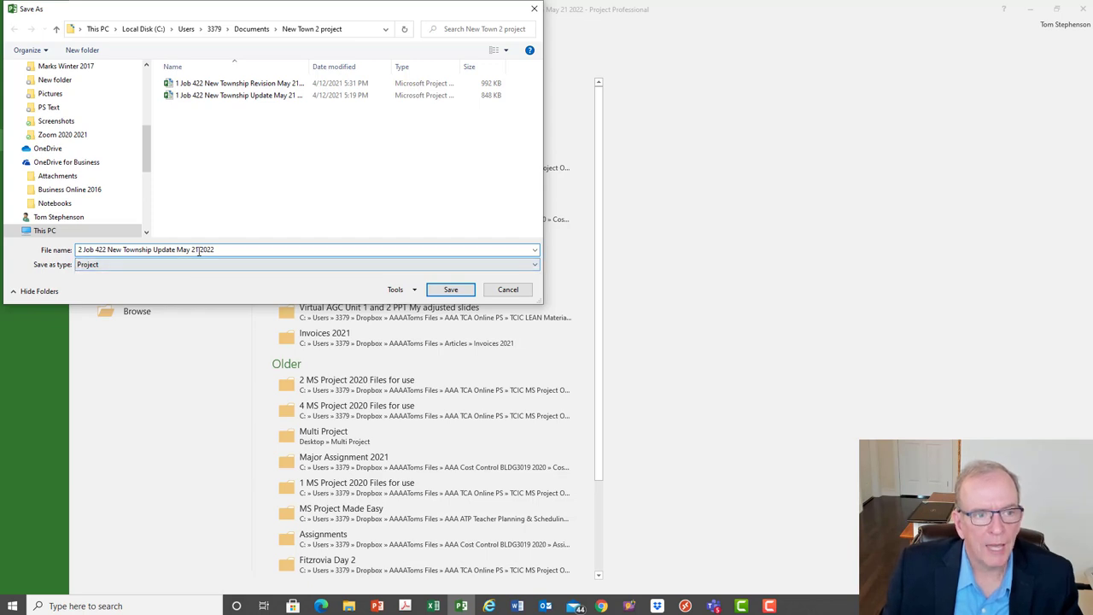
- Change the month and day in the file name to June 20 and save the copy as 2 Job 422 New Township Update June 20 2022
{"action": "left_click", "coordinate": [199, 249]}
{"action": "key", "text": "BackSpace"}
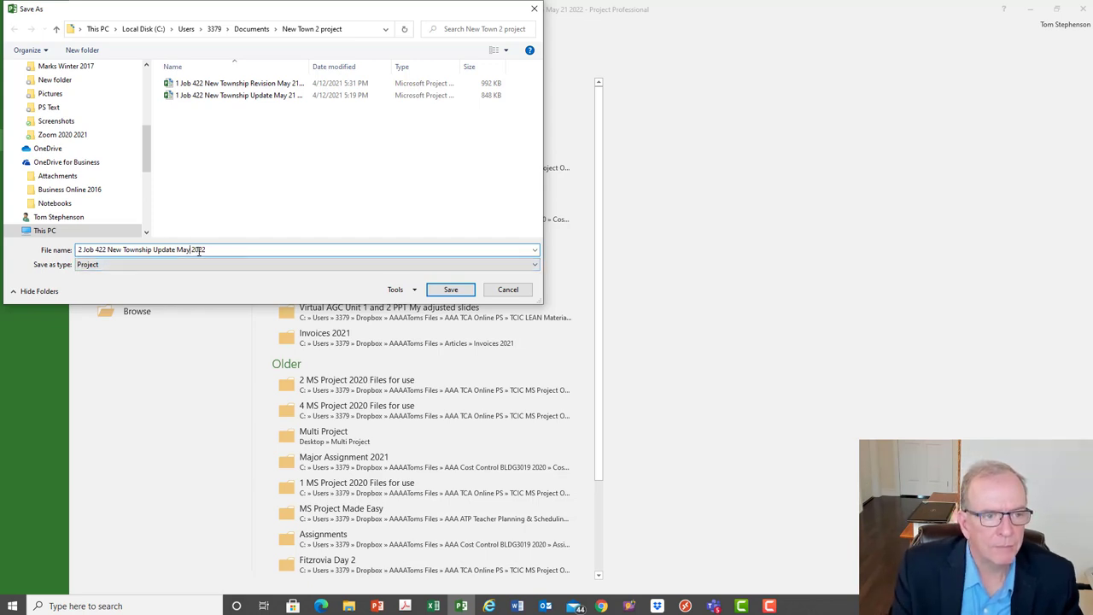
{"action": "key", "text": "BackSpace"}
{"action": "type", "text": "Jun"}
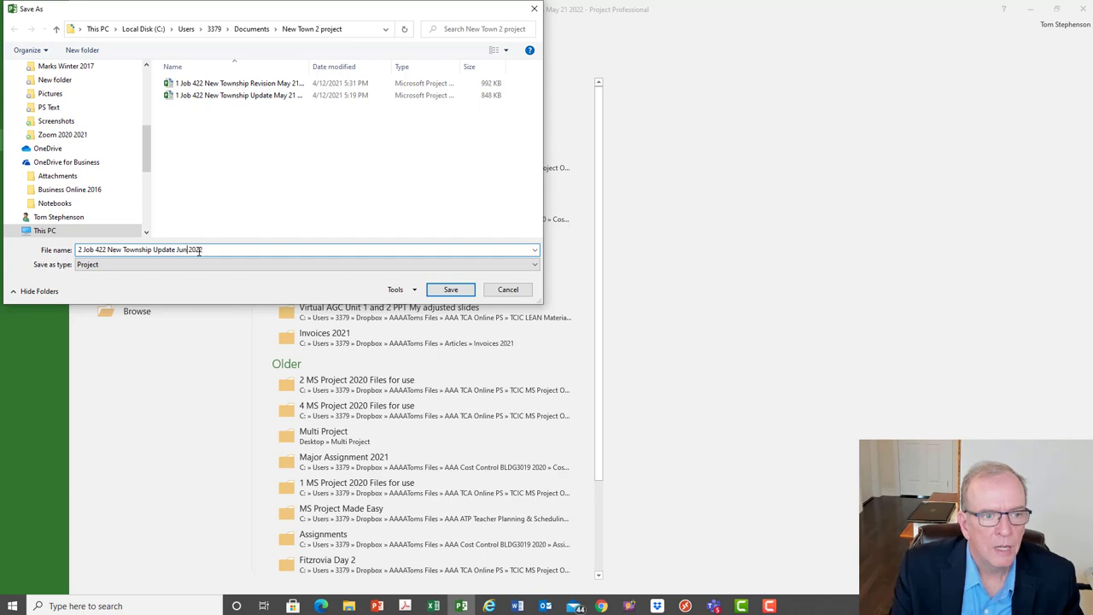
{"action": "type", "text": "e 20"}
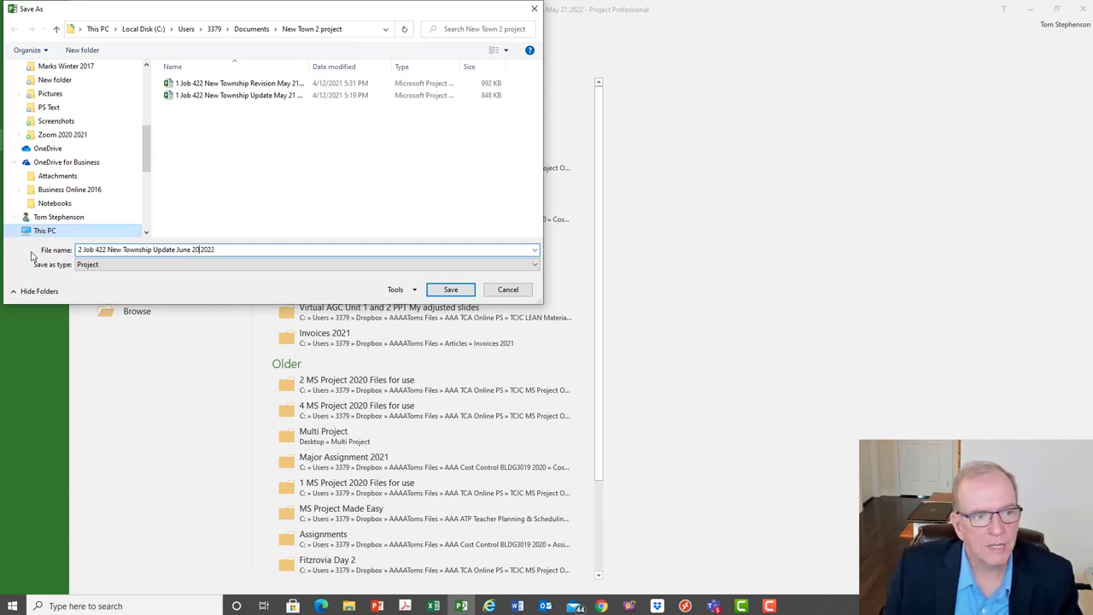
{"action": "left_click", "coordinate": [450, 290]}
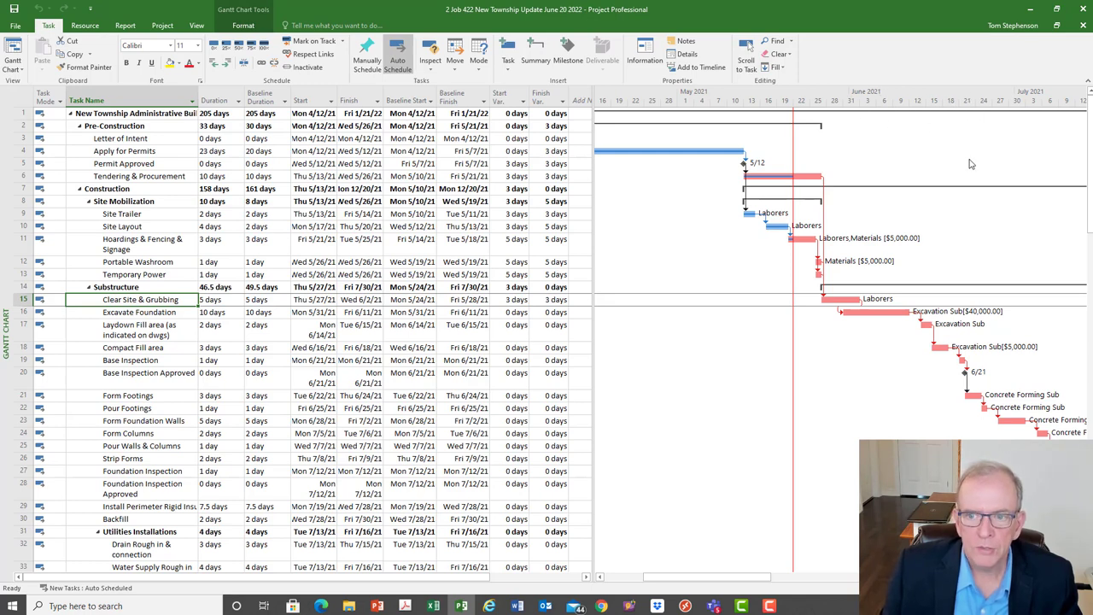
- Set the project's status date to Fri 6/18/21
{"action": "left_click", "coordinate": [197, 25]}
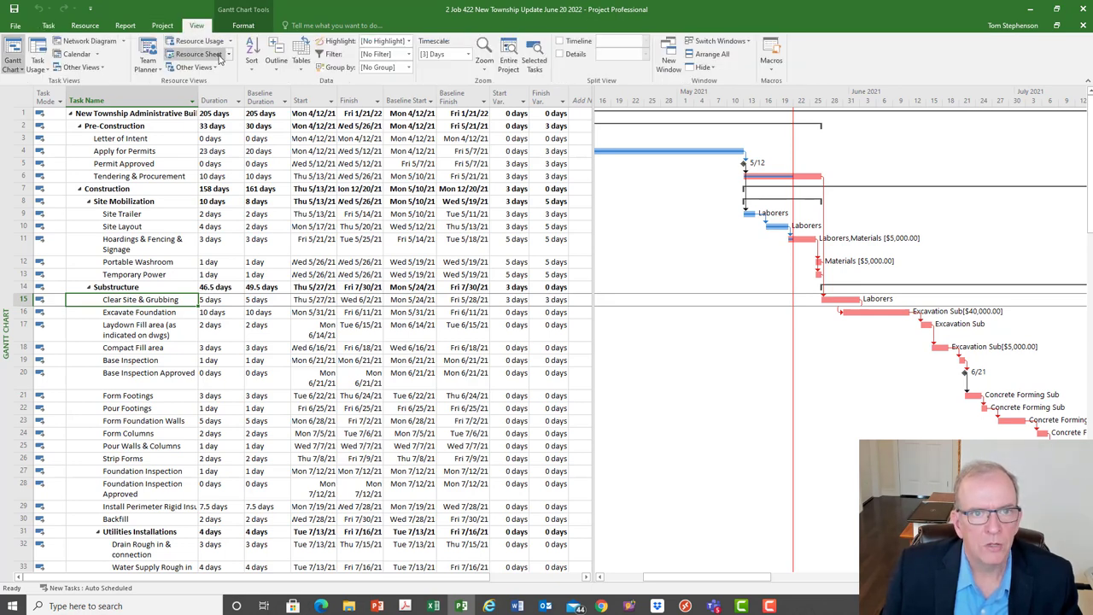
{"action": "left_click", "coordinate": [167, 30]}
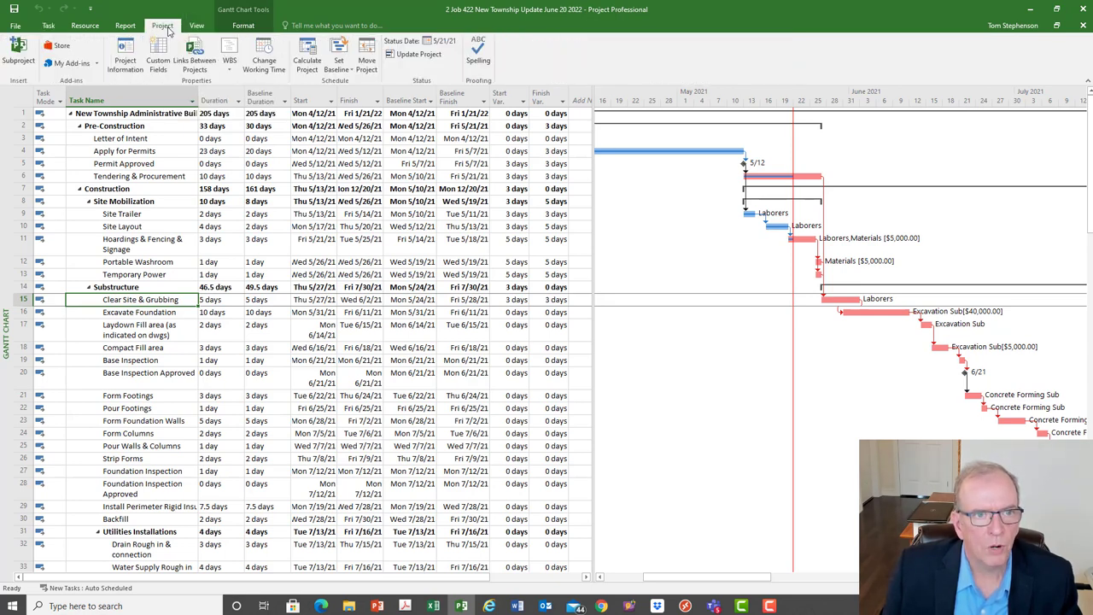
{"action": "left_click", "coordinate": [453, 44]}
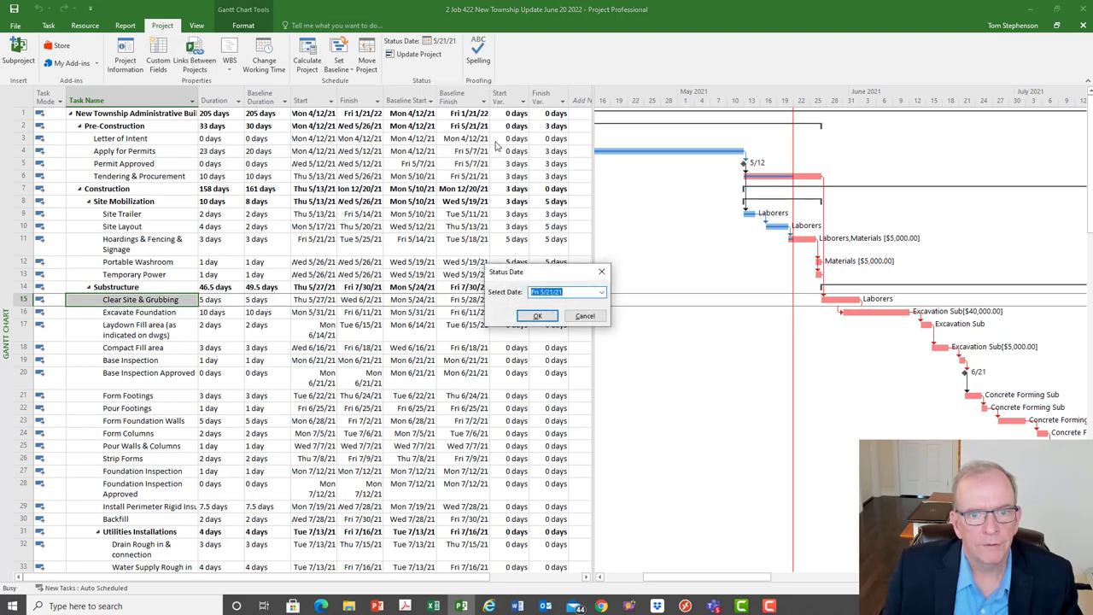
{"action": "left_click", "coordinate": [602, 292]}
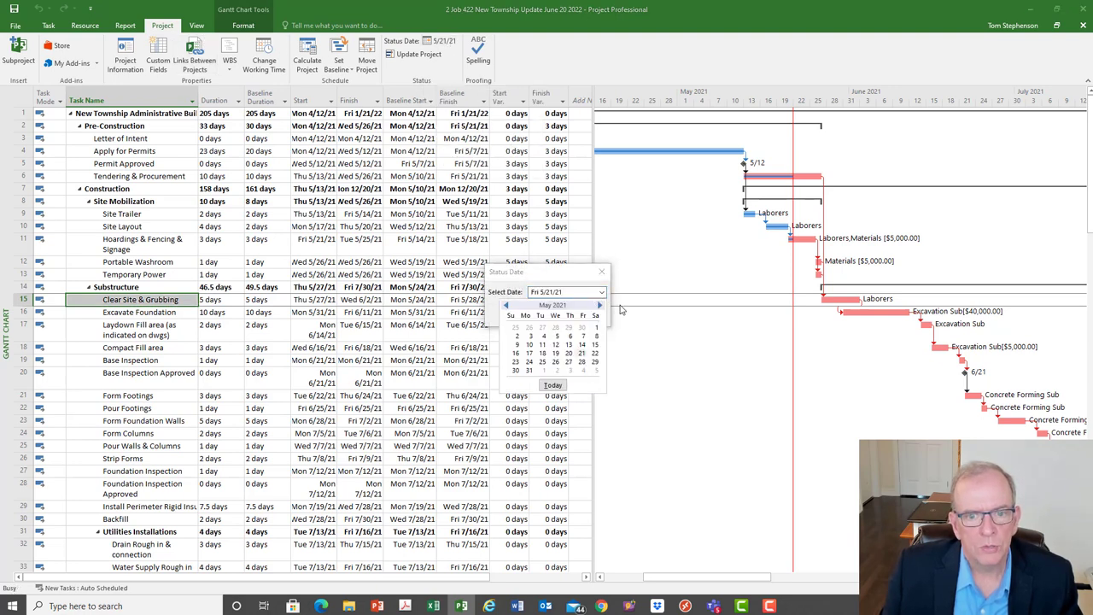
{"action": "left_click", "coordinate": [601, 305]}
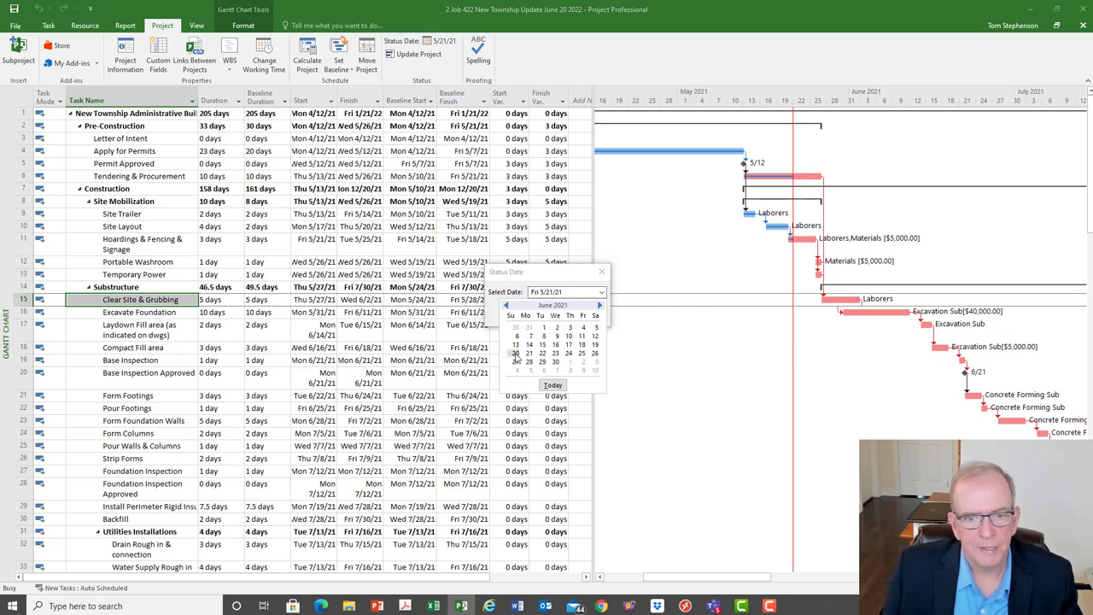
{"action": "left_click", "coordinate": [582, 345]}
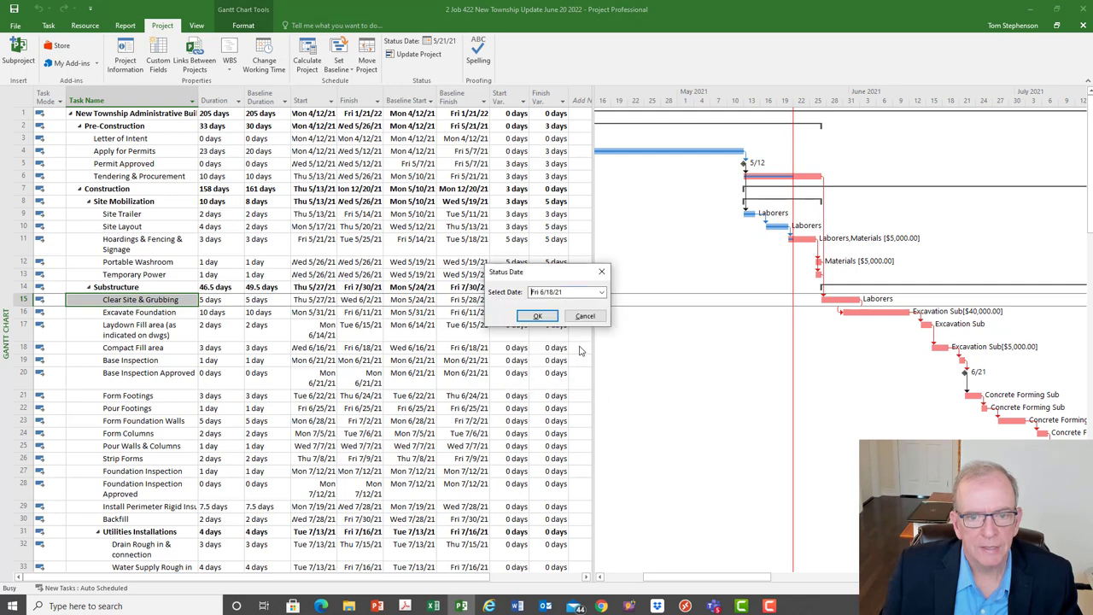
{"action": "left_click", "coordinate": [538, 318]}
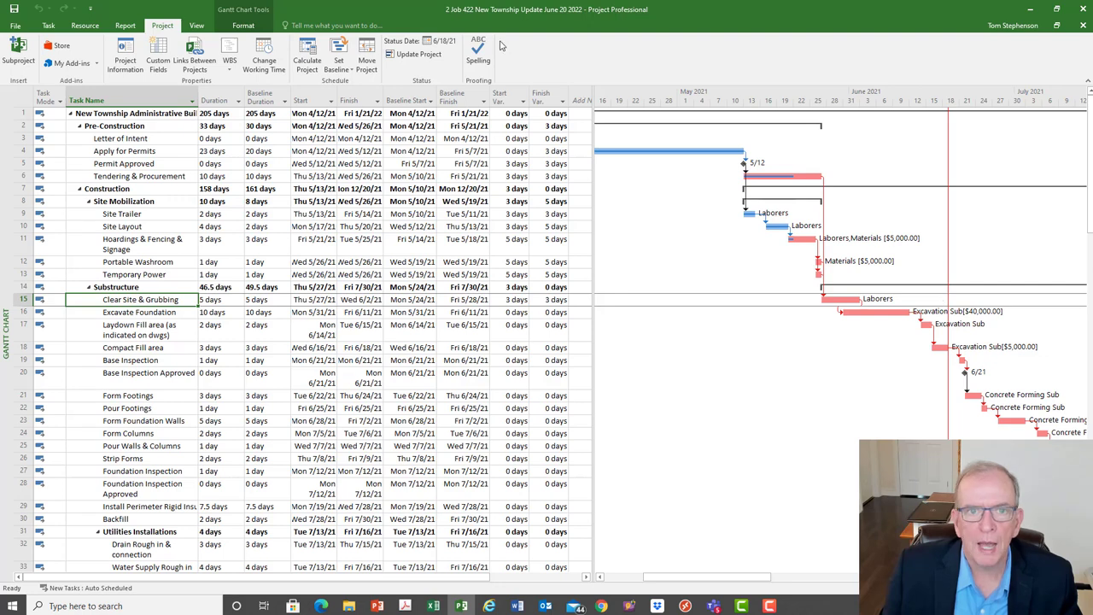
- Draw a horizontal arrow on the Gantt chart from the status date line back to about May 22, level with Base Inspection Approved
{"action": "left_click", "coordinate": [243, 26]}
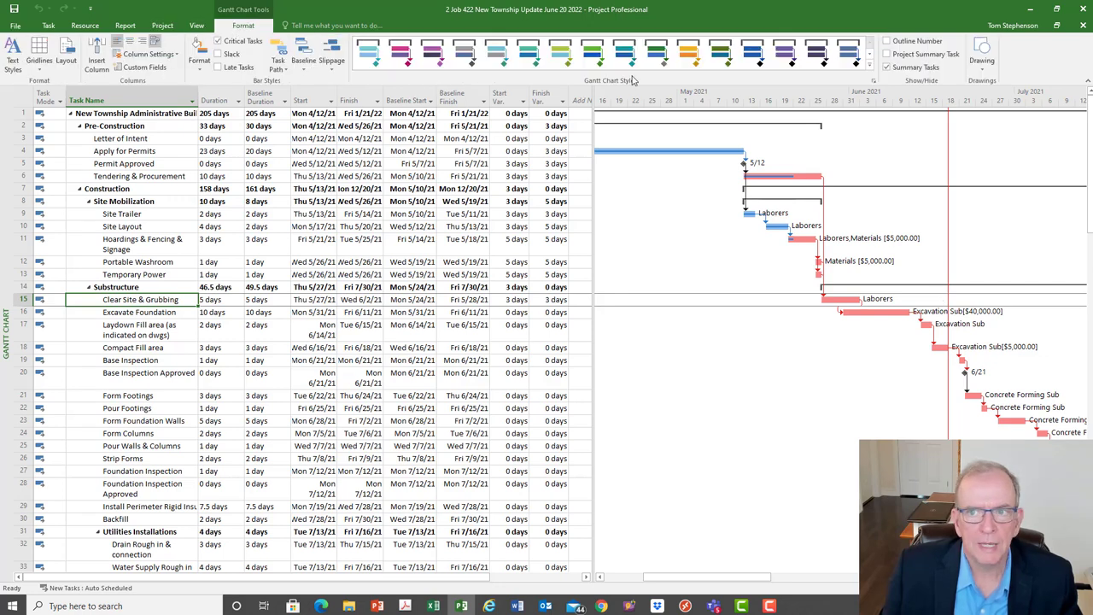
{"action": "left_click", "coordinate": [982, 61]}
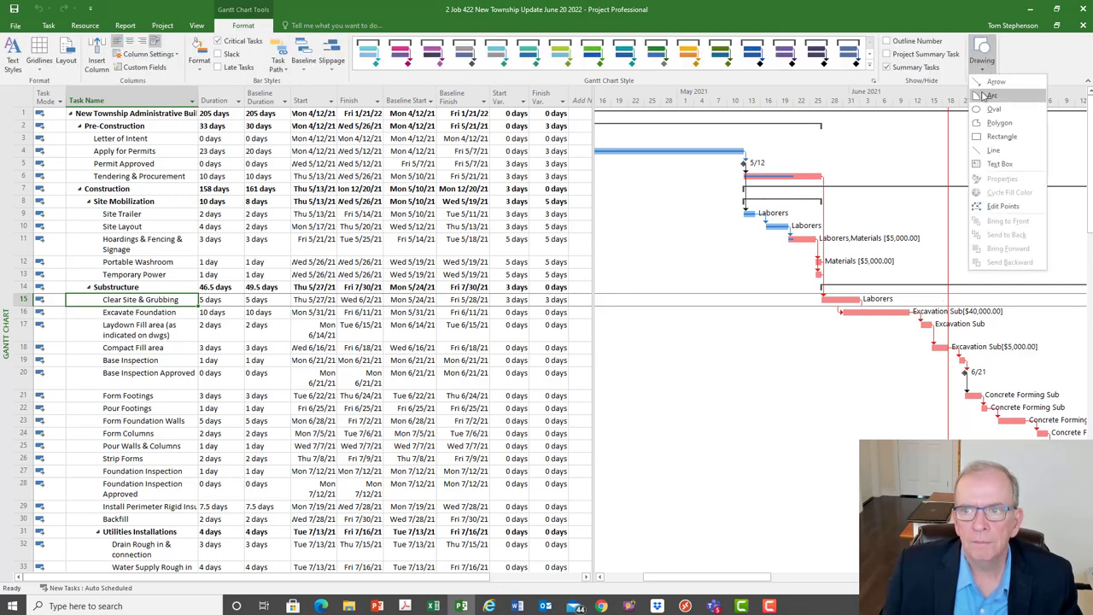
{"action": "left_click", "coordinate": [986, 83]}
{"action": "left_click_drag", "start_coordinate": [942, 372], "coordinate": [799, 372]}
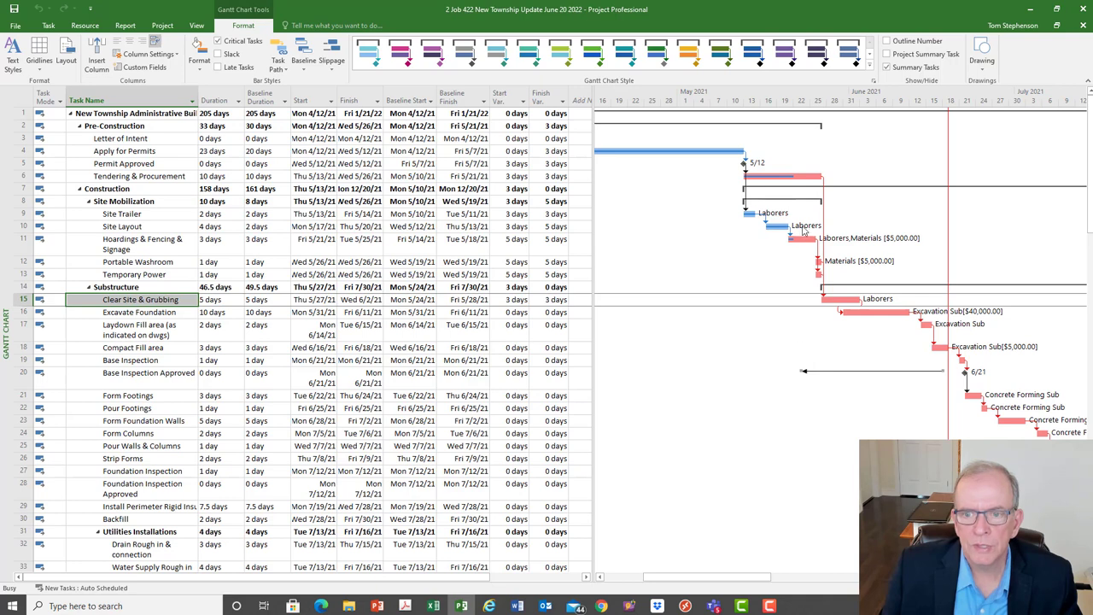
{"action": "mouse_move", "coordinate": [790, 239]}
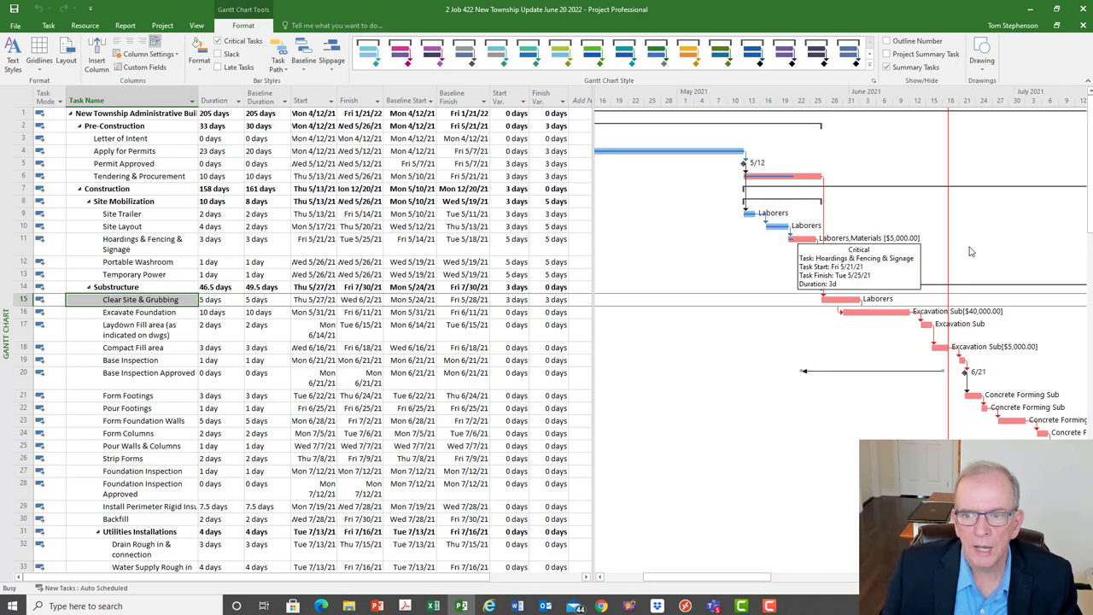